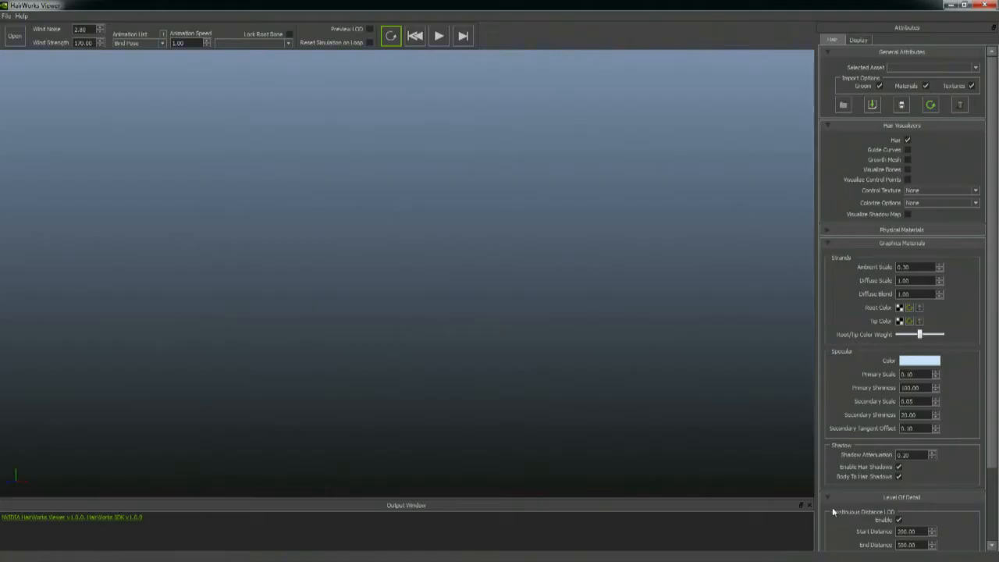
# Step: Close the output window and show the display attributes
pyautogui.click(808, 505)
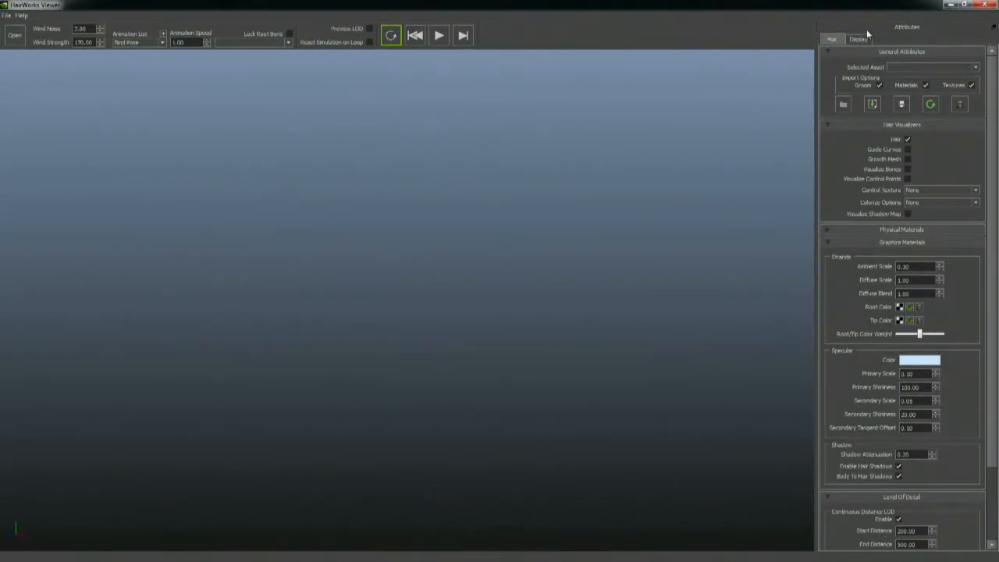
pyautogui.click(858, 39)
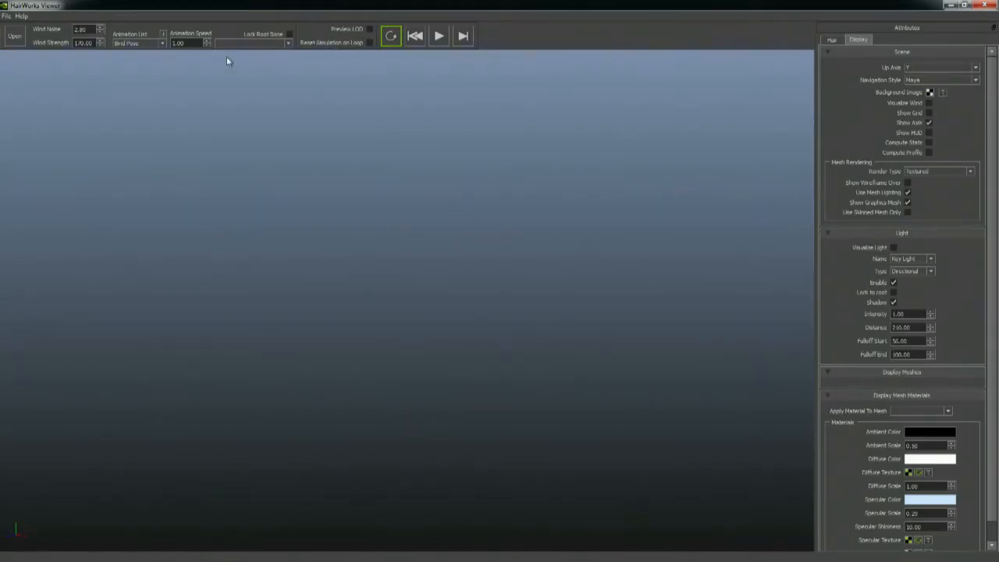
# Step: Open the FBX file Manjaladon_Maya_wFur.fbx from the HairWorks tutorials folder
pyautogui.click(6, 15)
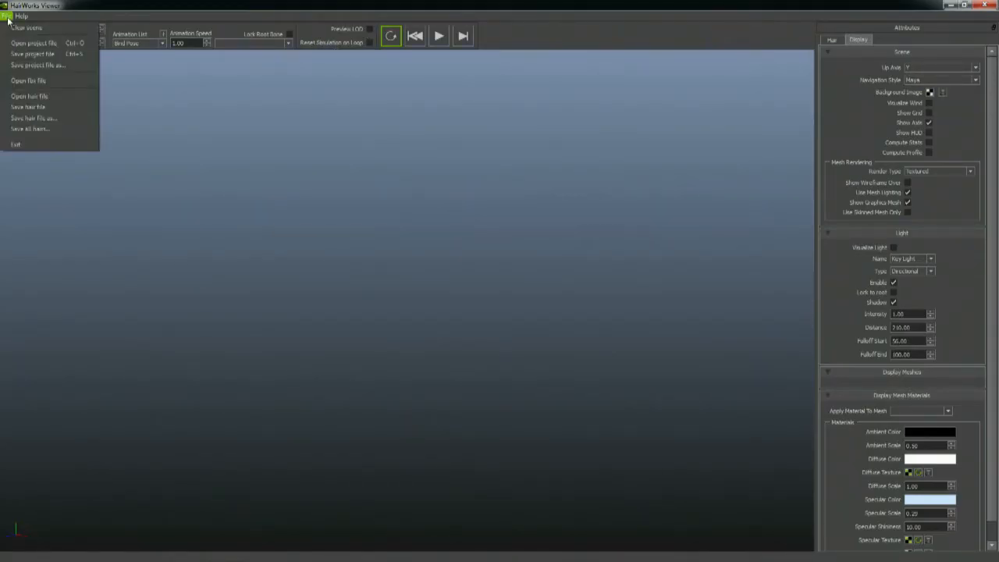
pyautogui.click(51, 82)
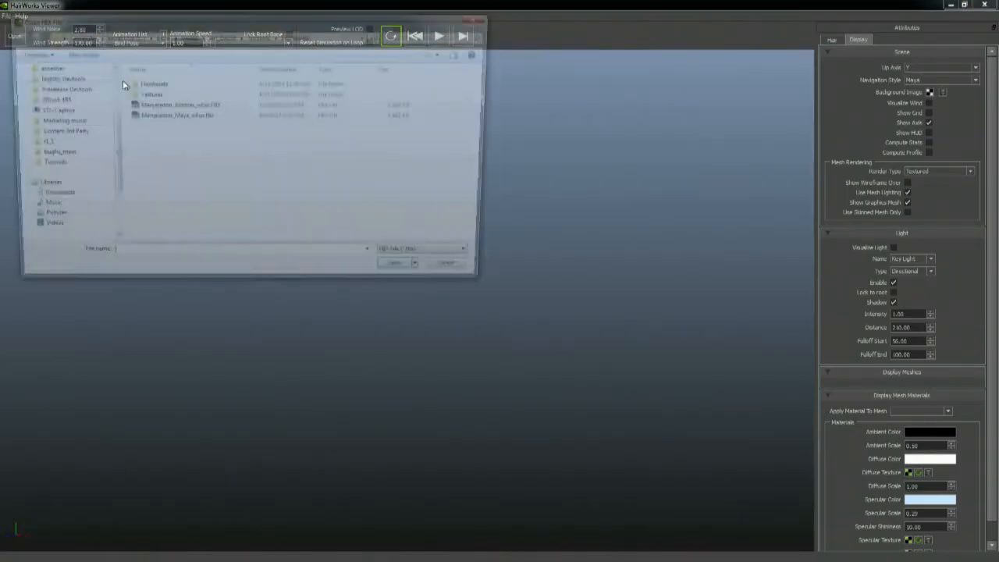
pyautogui.click(178, 117)
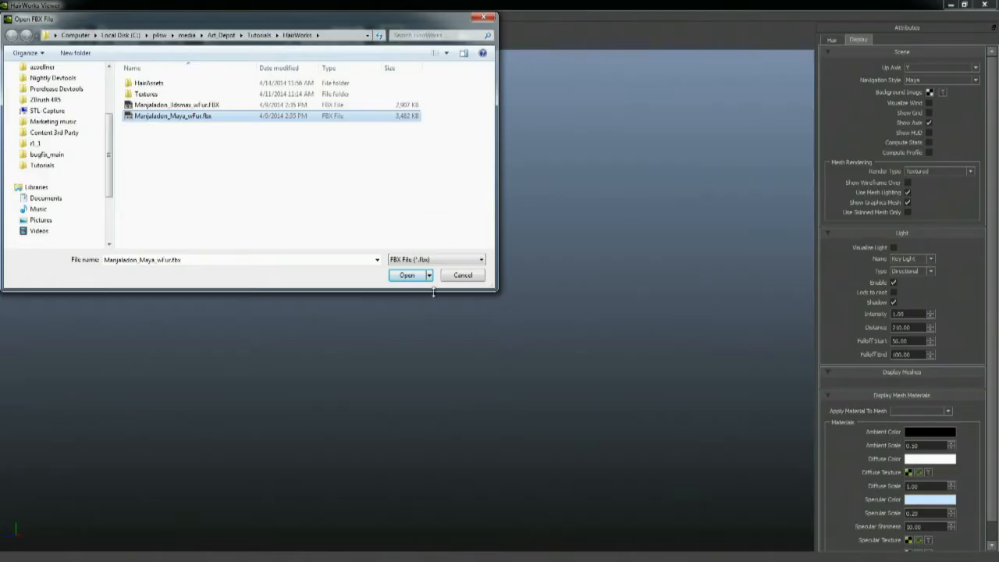
pyautogui.click(406, 275)
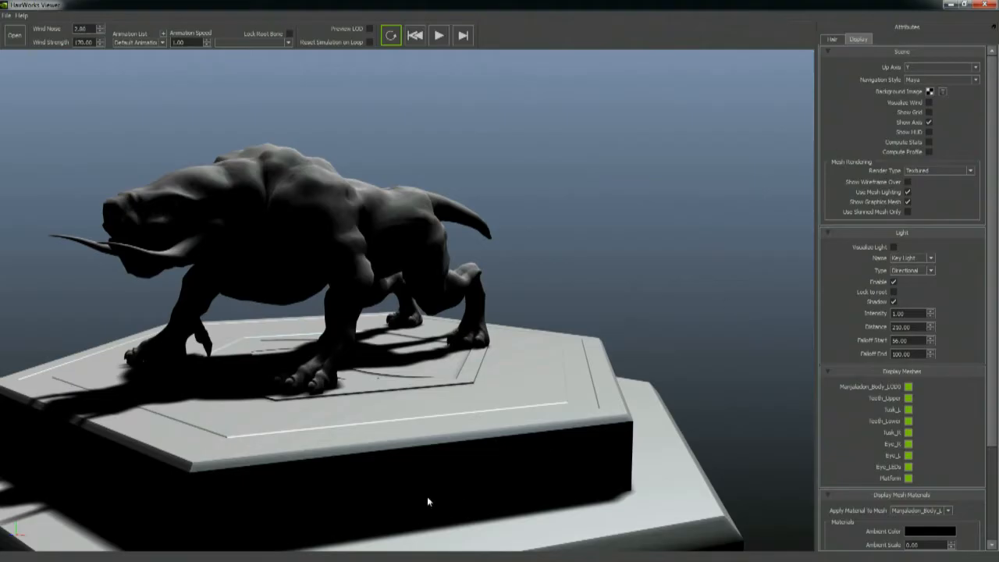
# Step: Collapse the Light settings and keep the Scene settings expanded
pyautogui.click(916, 53)
pyautogui.click(921, 68)
pyautogui.click(923, 55)
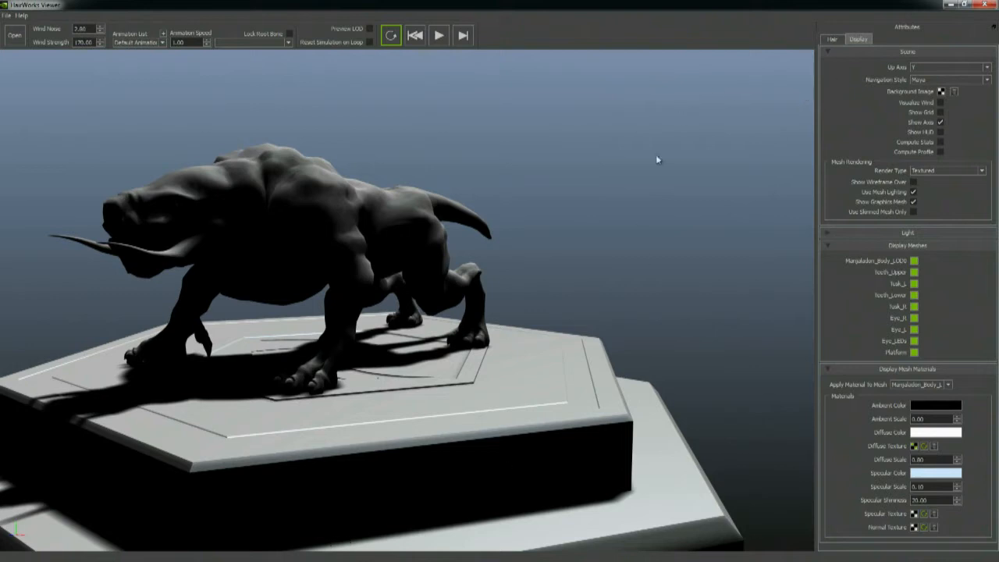
# Step: Try Z as the scene's up axis and set it back to Y
pyautogui.click(944, 69)
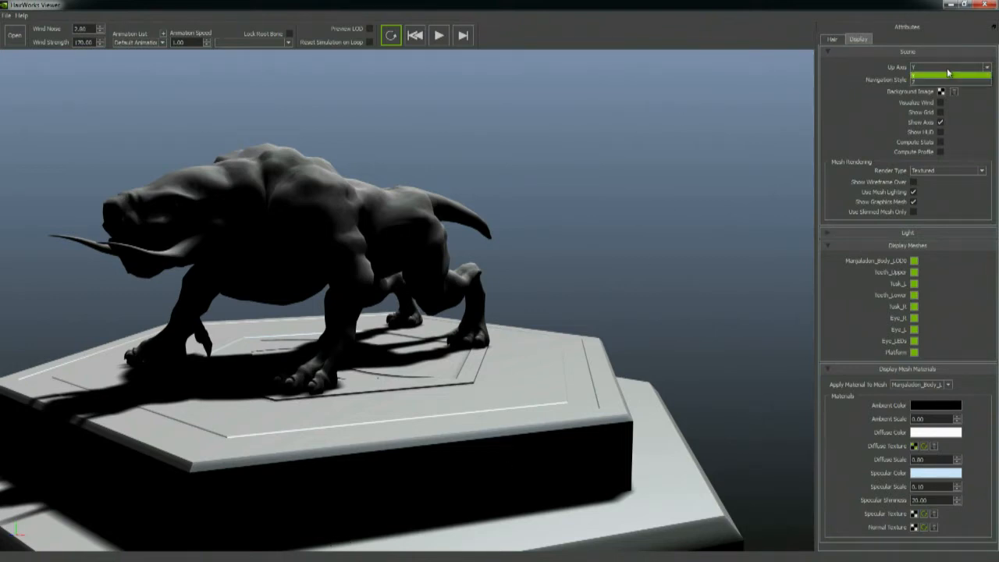
pyautogui.click(936, 83)
pyautogui.click(932, 69)
pyautogui.click(932, 76)
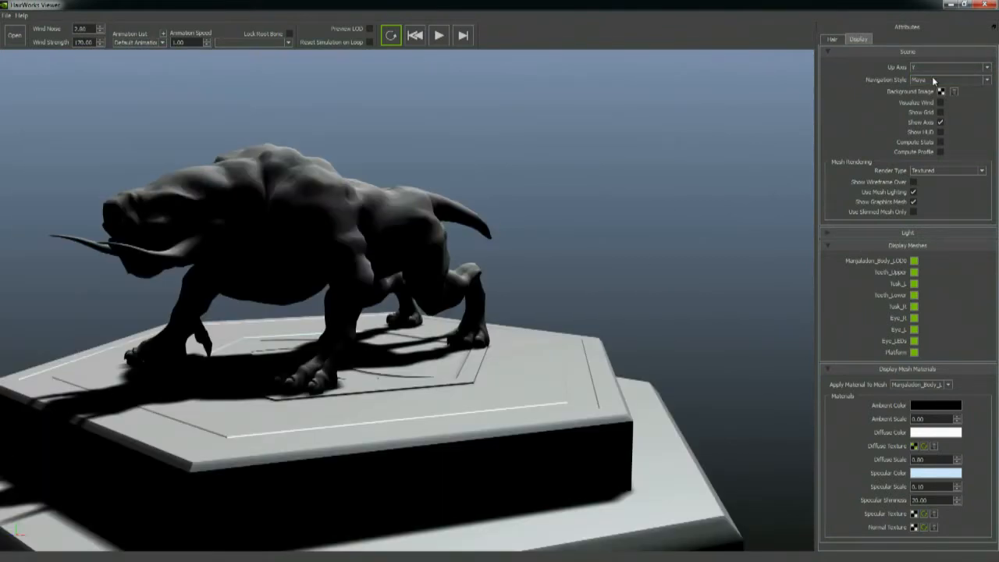
# Step: Check the Maya navigation style by viewing the creature from different angles
pyautogui.moveTo(567, 179); pyautogui.dragTo(364, 210)
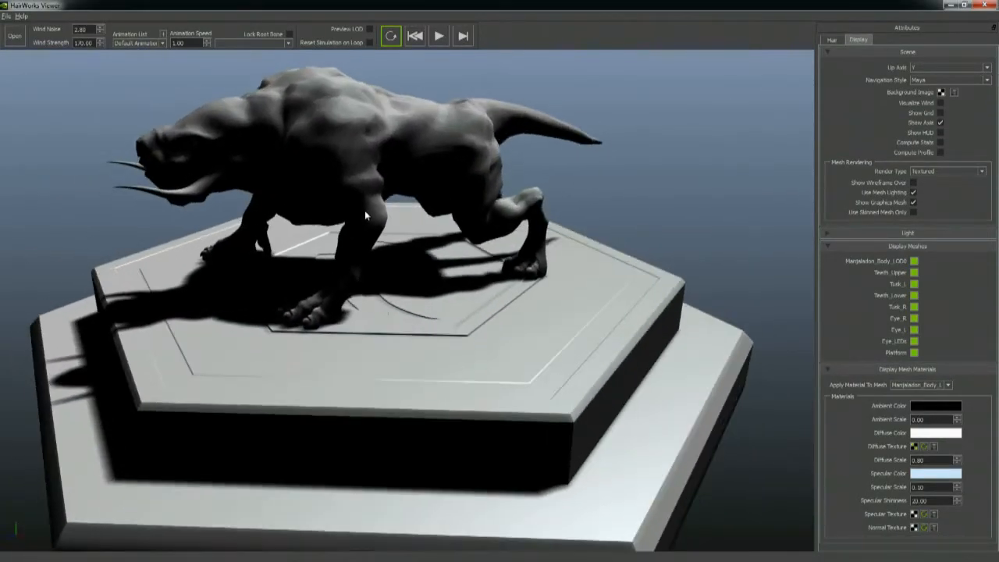
pyautogui.click(983, 80)
pyautogui.click(980, 87)
pyautogui.moveTo(317, 234); pyautogui.dragTo(455, 260)
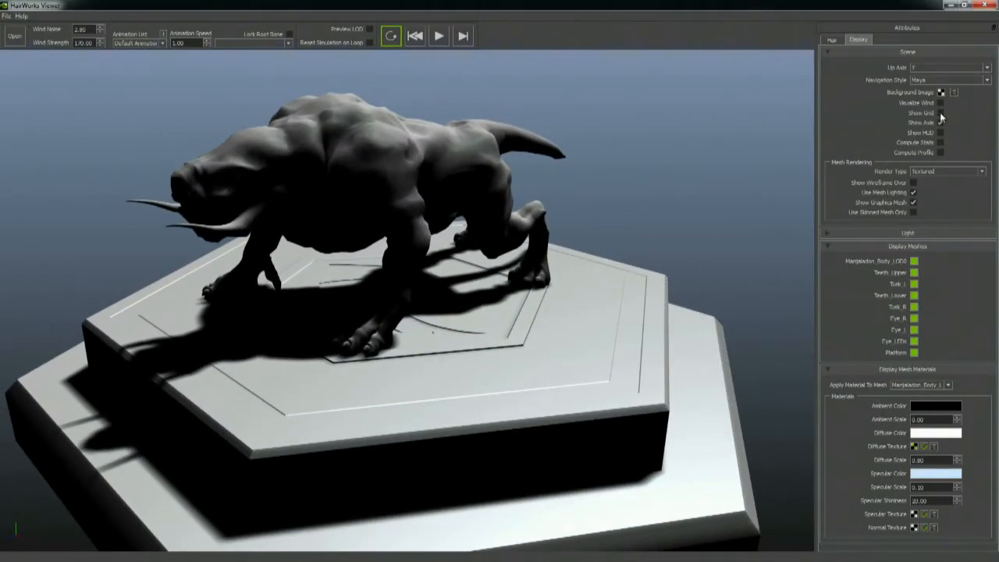
# Step: Hide the Platform mesh and show the grid
pyautogui.click(914, 352)
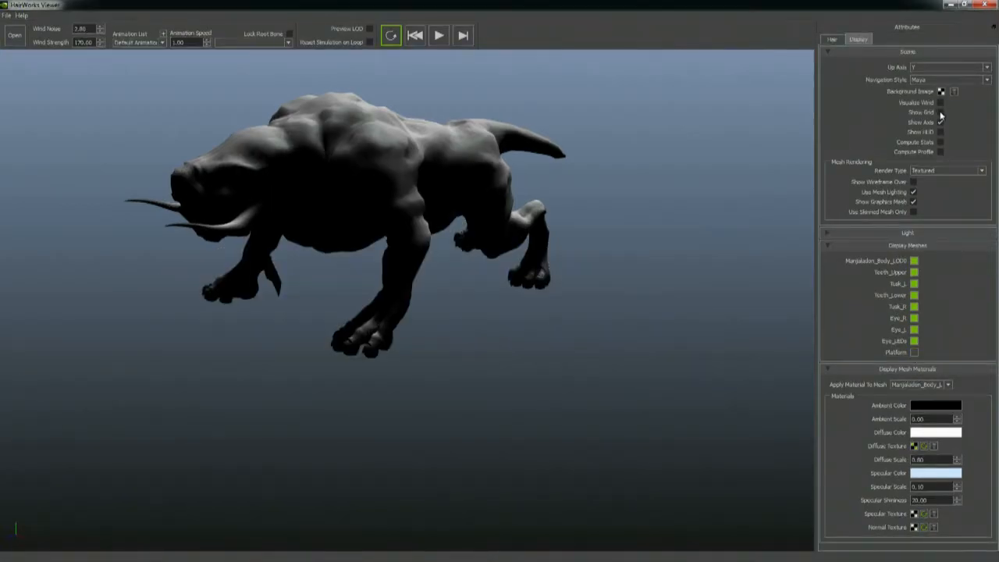
pyautogui.click(939, 111)
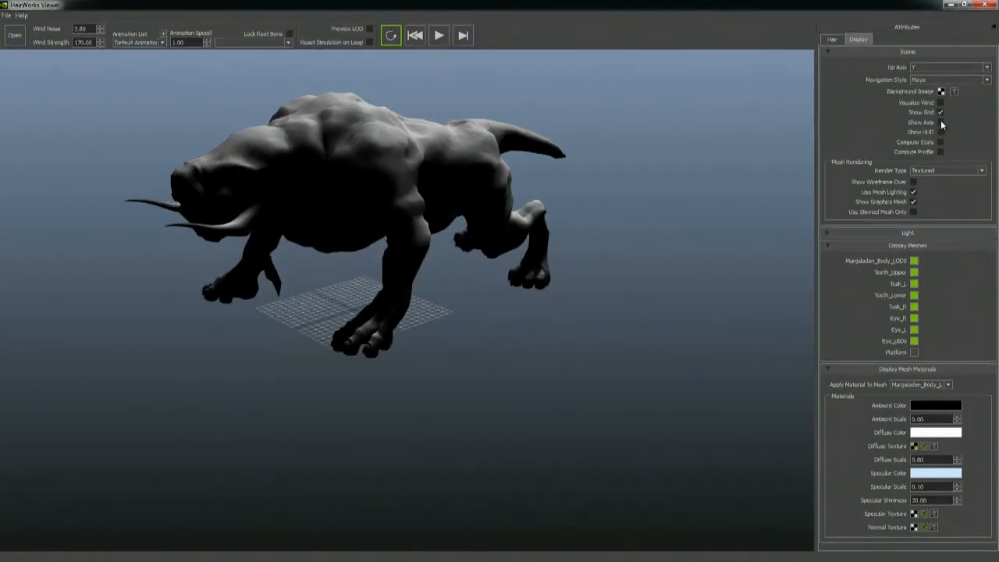
# Step: Display the HUD overlay briefly and turn it off again, keeping the axis and grid shown
pyautogui.click(939, 133)
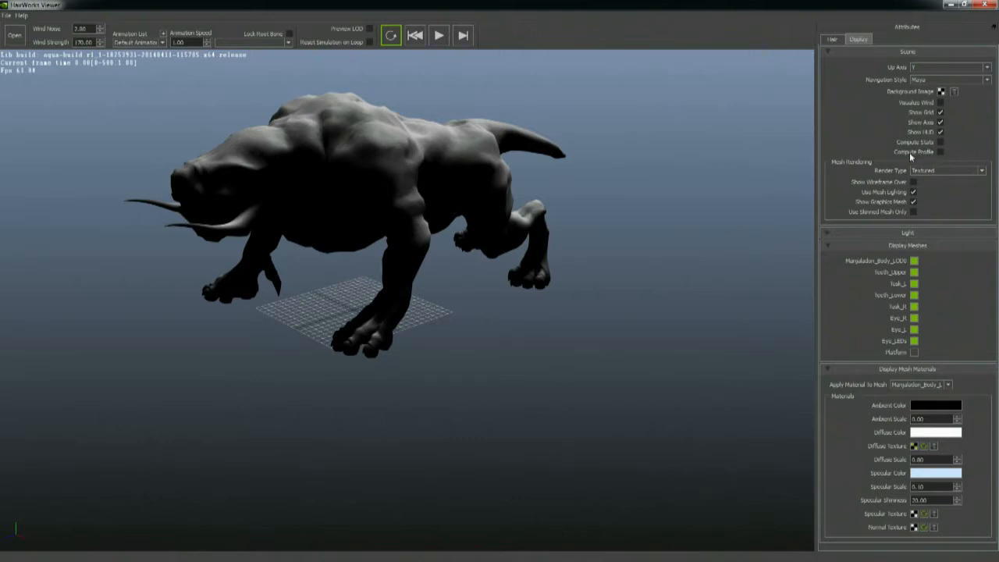
pyautogui.click(940, 133)
pyautogui.click(940, 123)
pyautogui.click(940, 111)
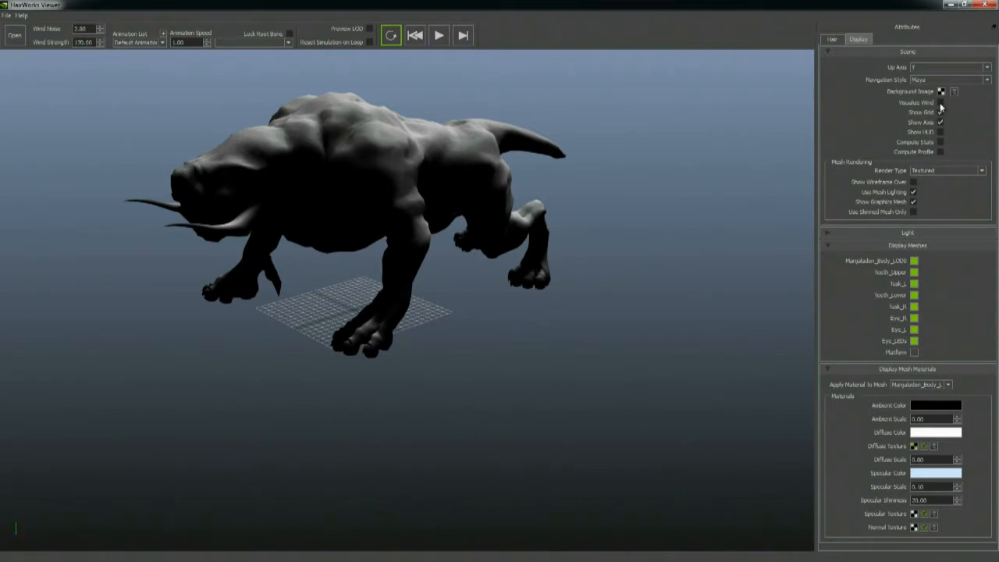
# Step: Turn the wind visualization on and off again
pyautogui.click(940, 102)
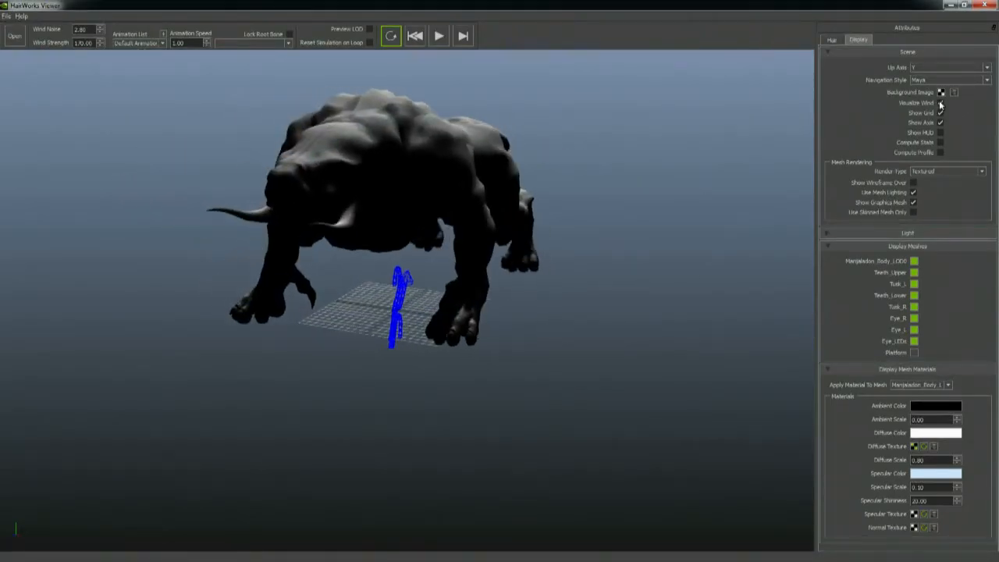
pyautogui.click(940, 102)
pyautogui.keyDown('alt'); pyautogui.moveTo(455, 317); pyautogui.dragTo(627, 257); pyautogui.keyUp('alt')
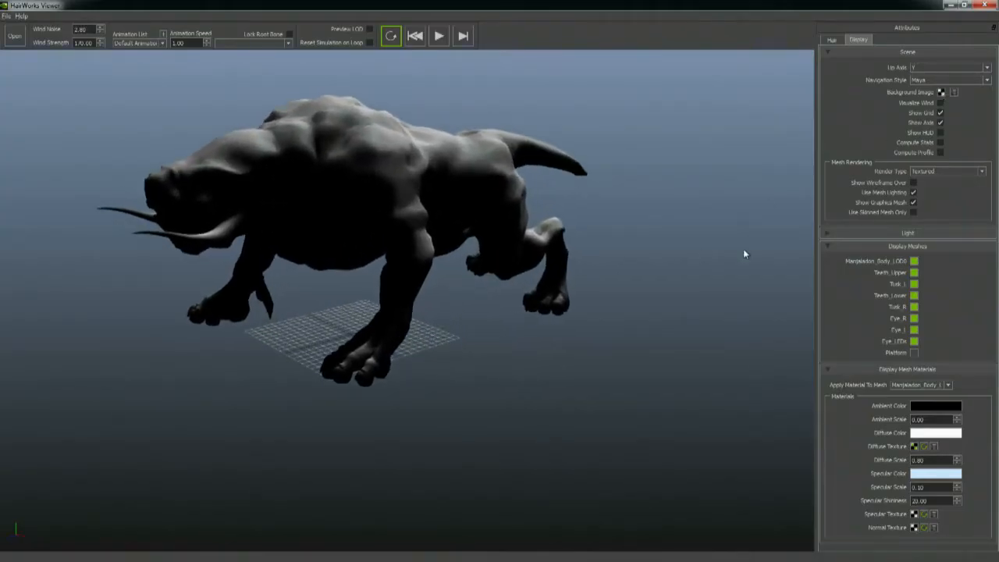
# Step: Preview the creature with the Wireframe, Flat and Shaded render types
pyautogui.keyDown('alt'); pyautogui.moveTo(538, 200); pyautogui.dragTo(635, 234); pyautogui.keyUp('alt')
pyautogui.click(940, 171)
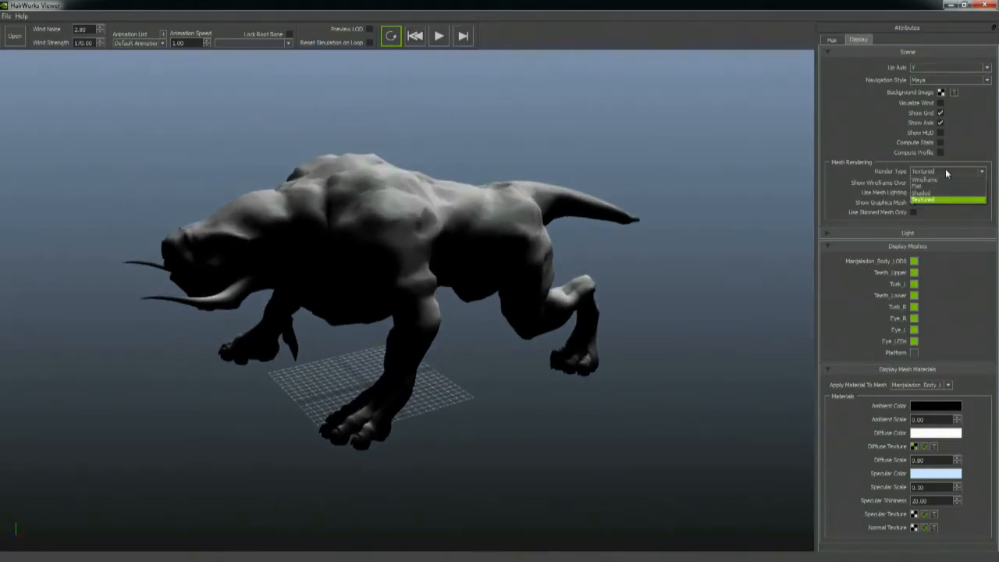
pyautogui.click(941, 179)
pyautogui.click(941, 173)
pyautogui.click(941, 186)
pyautogui.click(940, 172)
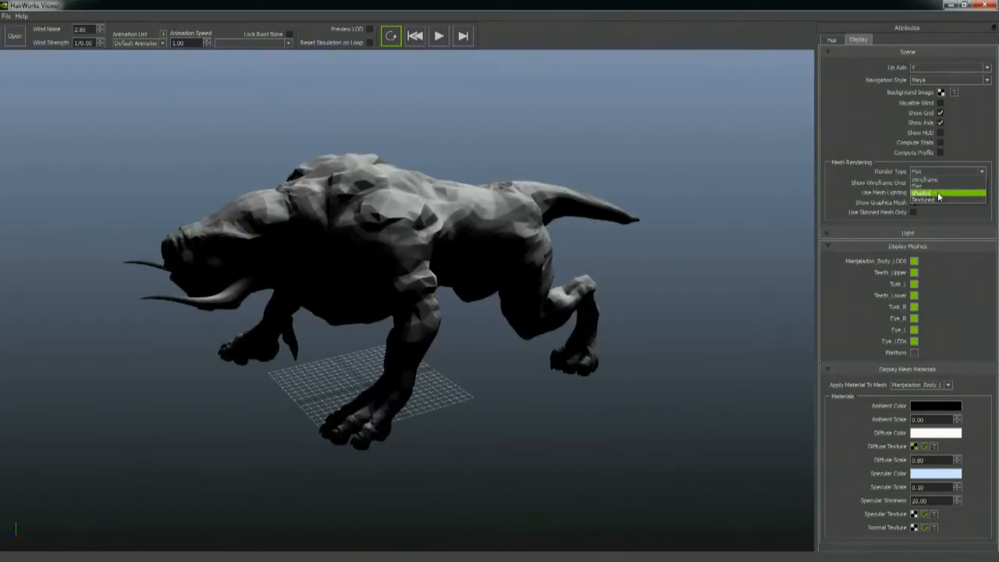
pyautogui.click(941, 193)
pyautogui.click(936, 173)
pyautogui.click(890, 148)
# Step: Toggle the wireframe overlay on and off, and return the render type to Textured
pyautogui.click(913, 182)
pyautogui.click(913, 182)
pyautogui.click(940, 170)
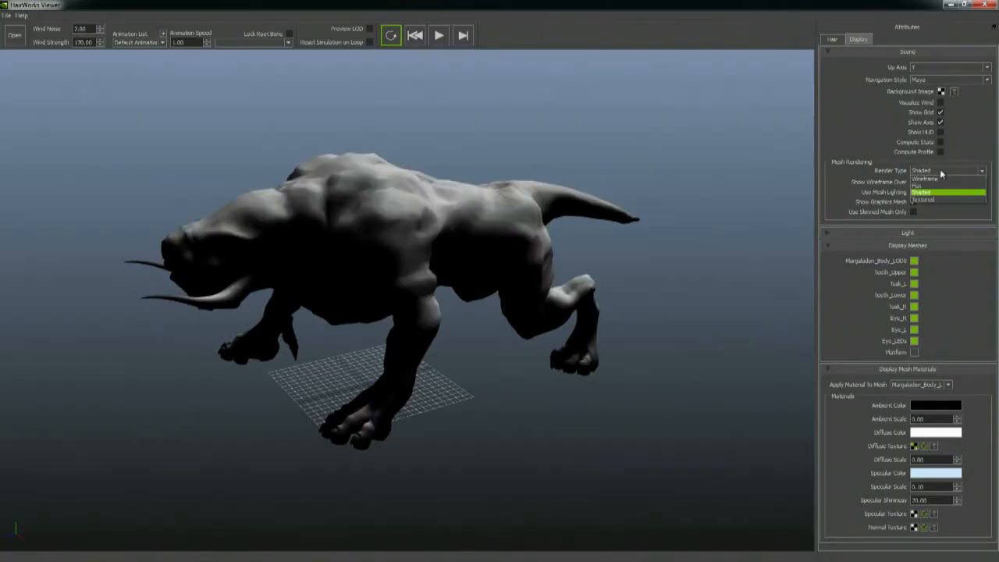
pyautogui.click(939, 200)
# Step: Expand the Light settings and visualize the key light in the viewport
pyautogui.keyDown('alt'); pyautogui.moveTo(355, 238); pyautogui.dragTo(373, 215); pyautogui.keyUp('alt')
pyautogui.keyDown('alt'); pyautogui.moveTo(373, 216); pyautogui.dragTo(396, 247, button='right'); pyautogui.keyUp('alt')
pyautogui.keyDown('alt'); pyautogui.moveTo(395, 247); pyautogui.dragTo(375, 201, button='middle'); pyautogui.keyUp('alt')
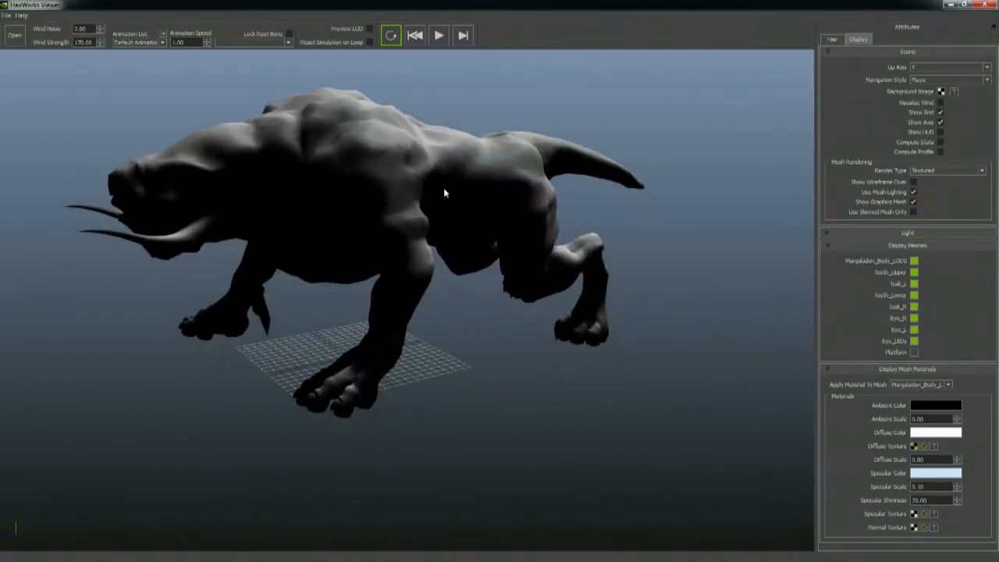
pyautogui.click(909, 233)
pyautogui.click(894, 248)
pyautogui.keyDown('alt'); pyautogui.moveTo(408, 332); pyautogui.dragTo(573, 339); pyautogui.keyUp('alt')
pyautogui.keyDown('alt'); pyautogui.moveTo(573, 338); pyautogui.dragTo(466, 150, button='right'); pyautogui.keyUp('alt')
pyautogui.keyDown('alt'); pyautogui.moveTo(466, 150); pyautogui.dragTo(498, 235, button='middle'); pyautogui.keyUp('alt')
# Step: Re-aim the key light at the creature and set its distance to 118
pyautogui.moveTo(498, 238); pyautogui.dragTo(632, 289)
pyautogui.moveTo(932, 330); pyautogui.dragTo(929, 338)
pyautogui.keyDown('alt'); pyautogui.moveTo(504, 329); pyautogui.dragTo(702, 269); pyautogui.keyUp('alt')
# Step: Try a different key light intensity and toggle the light's shadow off and back on
pyautogui.moveTo(931, 315); pyautogui.dragTo(929, 301)
pyautogui.click(894, 303)
pyautogui.click(894, 303)
pyautogui.keyDown('alt'); pyautogui.moveTo(526, 286); pyautogui.dragTo(554, 287); pyautogui.keyUp('alt')
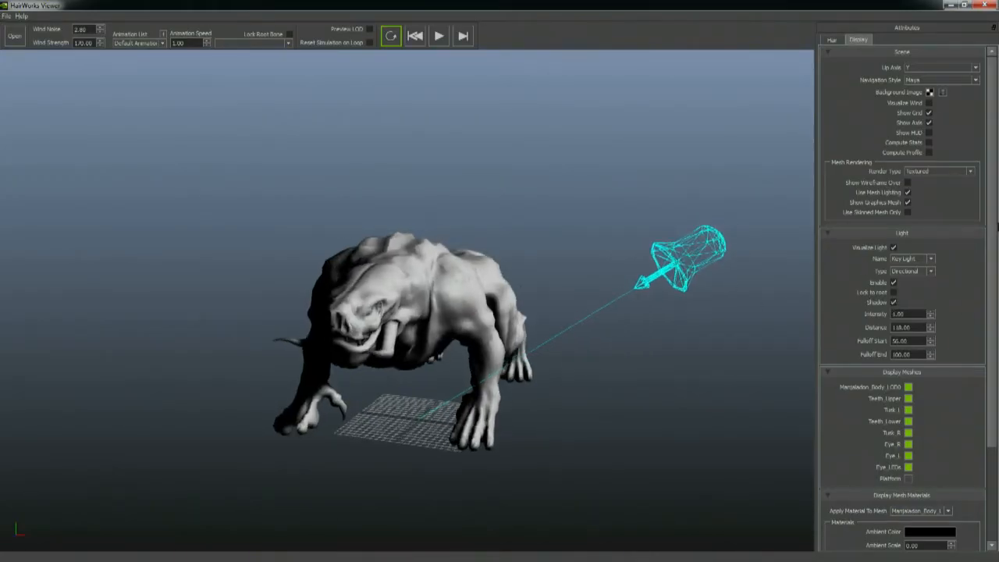
# Step: Select the Fill Light, re-aim it, enable it and adjust its intensity
pyautogui.click(906, 258)
pyautogui.click(903, 273)
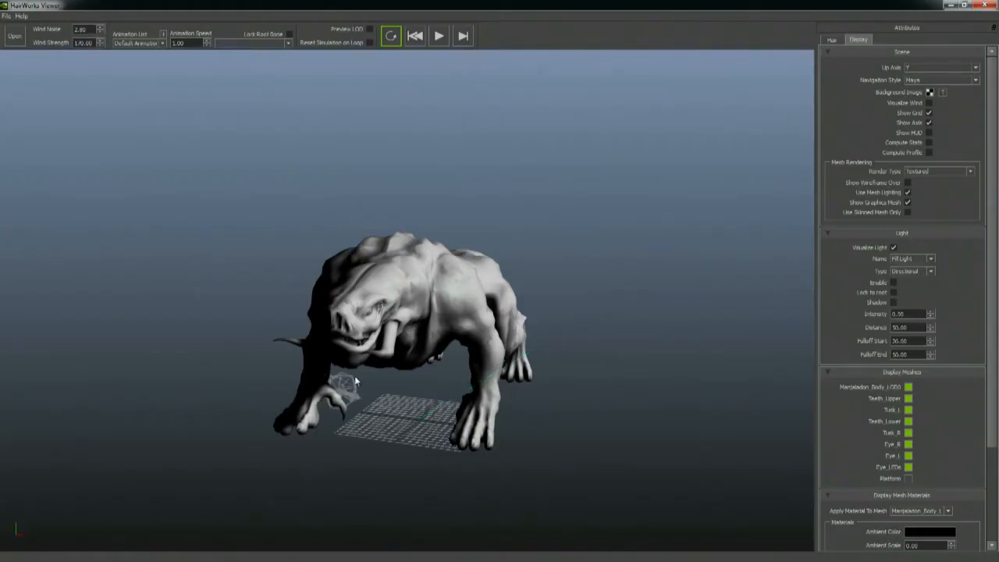
pyautogui.keyDown('ctrl'); pyautogui.moveTo(388, 379); pyautogui.dragTo(392, 403); pyautogui.keyUp('ctrl')
pyautogui.click(893, 283)
pyautogui.keyDown('alt'); pyautogui.moveTo(226, 371); pyautogui.dragTo(303, 376); pyautogui.keyUp('alt')
pyautogui.click(930, 316)
pyautogui.click(930, 316)
# Step: Select and enable the Rim Light, and swing it around to the creature's tail side
pyautogui.click(928, 258)
pyautogui.click(909, 276)
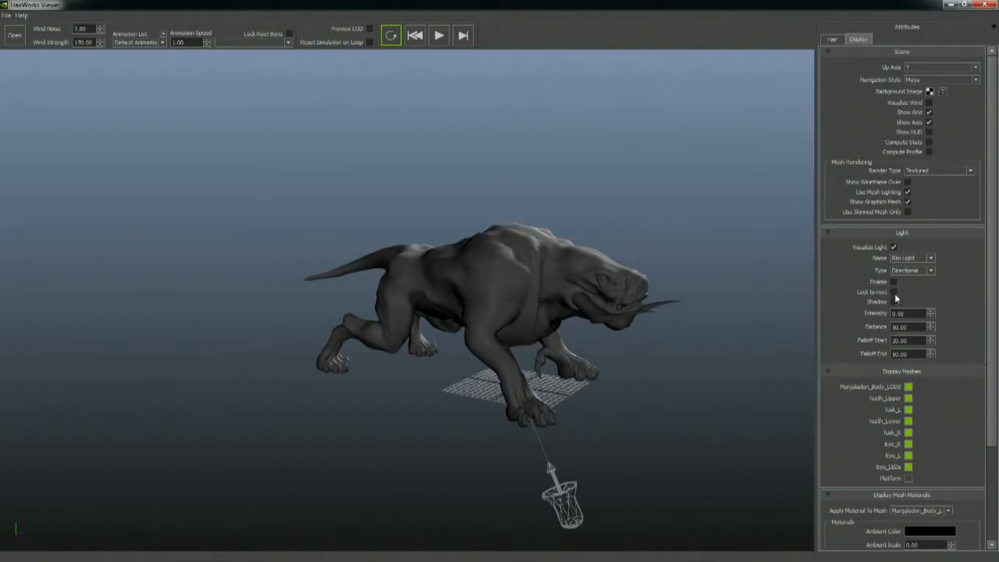
pyautogui.moveTo(536, 493); pyautogui.dragTo(454, 355)
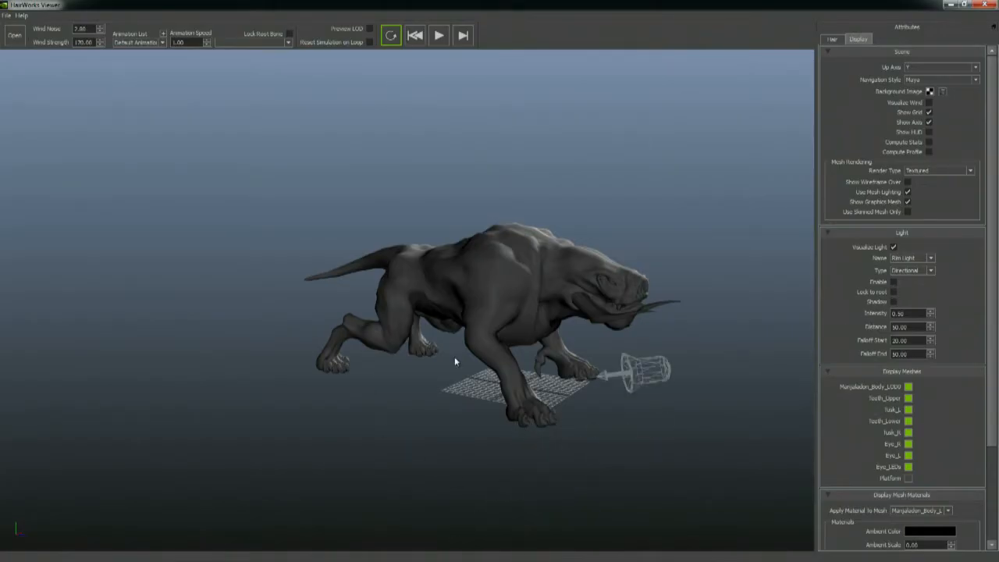
pyautogui.click(895, 283)
pyautogui.moveTo(652, 375)
pyautogui.mouseDown()
pyautogui.moveTo(515, 378)
pyautogui.moveTo(522, 390)
pyautogui.moveTo(516, 327)
pyautogui.moveTo(527, 371)
pyautogui.moveTo(539, 373)
pyautogui.moveTo(524, 373)
pyautogui.mouseUp()
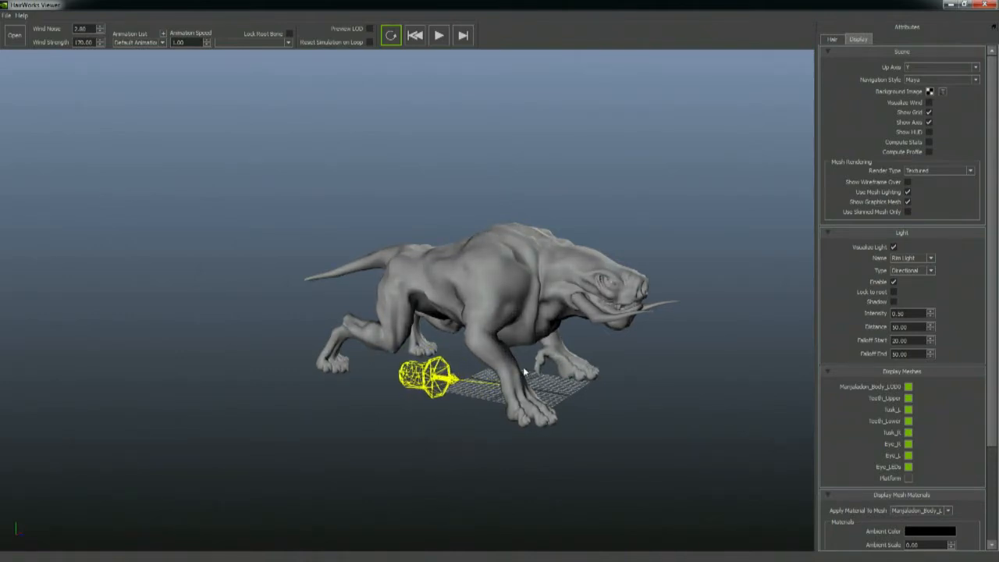
# Step: Set the rim light's intensity to 0.10 while checking the lighting around the creature
pyautogui.keyDown('alt'); pyautogui.moveTo(595, 341); pyautogui.dragTo(514, 331); pyautogui.keyUp('alt')
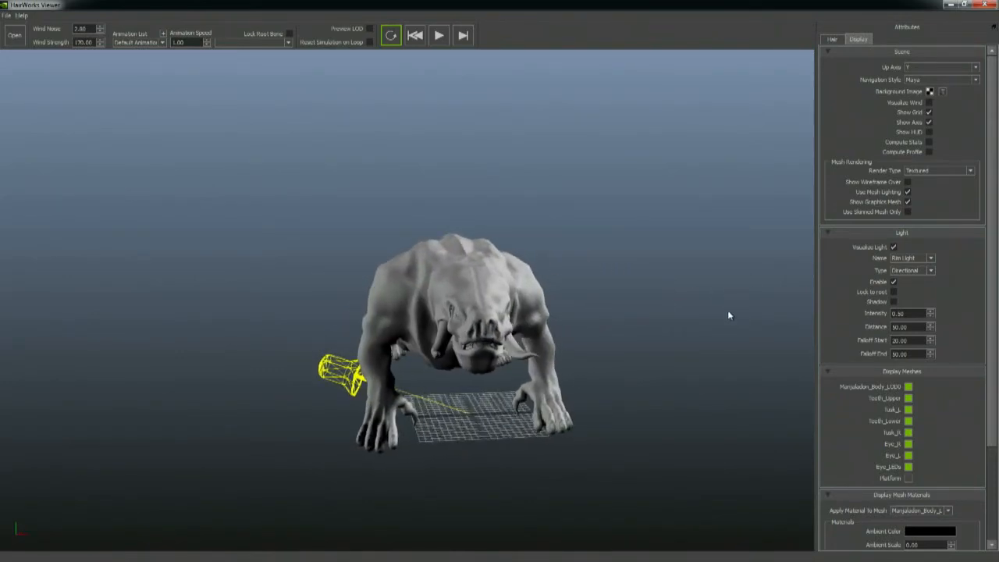
pyautogui.keyDown('alt'); pyautogui.moveTo(728, 315); pyautogui.dragTo(995, 328); pyautogui.keyUp('alt')
pyautogui.keyDown('alt'); pyautogui.moveTo(648, 313); pyautogui.dragTo(930, 352); pyautogui.keyUp('alt')
pyautogui.keyDown('alt'); pyautogui.moveTo(537, 328); pyautogui.dragTo(112, 300); pyautogui.keyUp('alt')
pyautogui.keyDown('alt'); pyautogui.moveTo(765, 351); pyautogui.dragTo(547, 288); pyautogui.keyUp('alt')
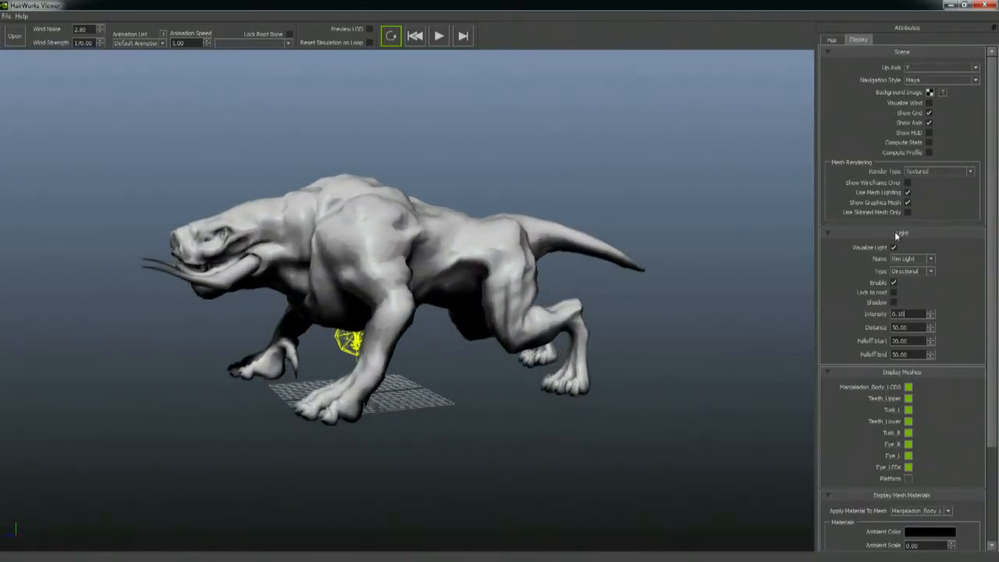
pyautogui.keyDown('alt'); pyautogui.moveTo(406, 252); pyautogui.dragTo(437, 269); pyautogui.keyUp('alt')
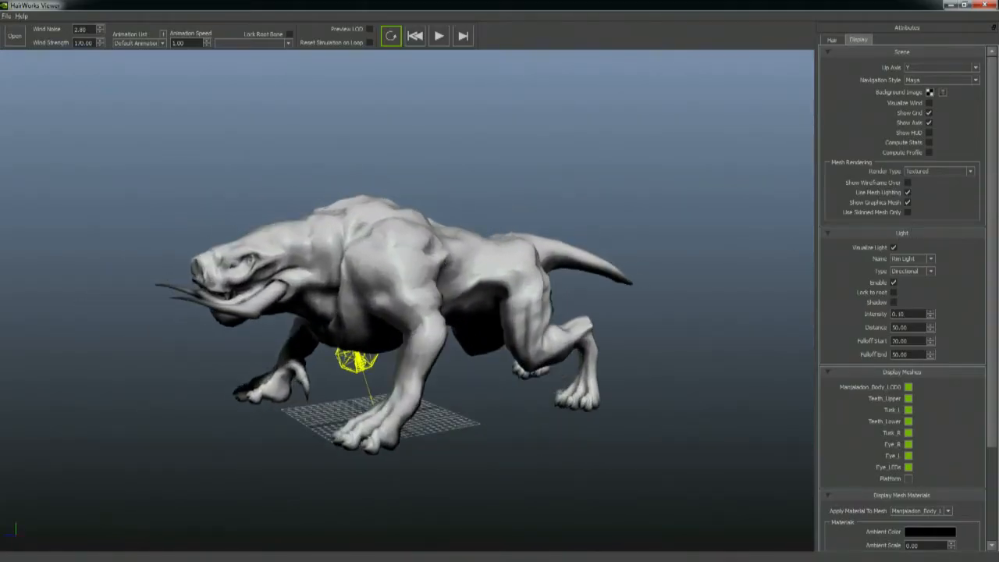
# Step: Collapse the Light settings again, leaving the Scene and Display Meshes settings expanded
pyautogui.click(918, 52)
pyautogui.click(924, 64)
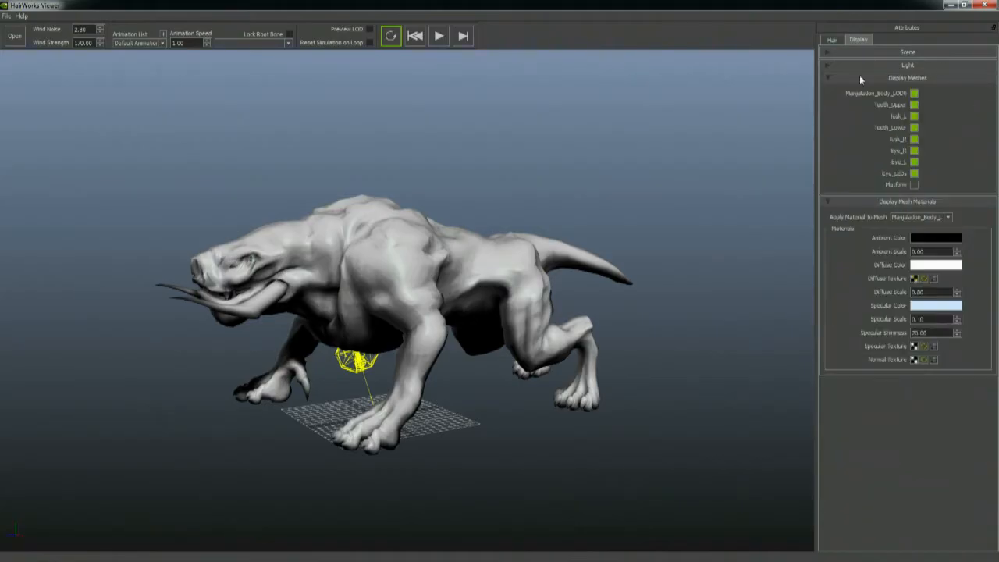
pyautogui.click(916, 53)
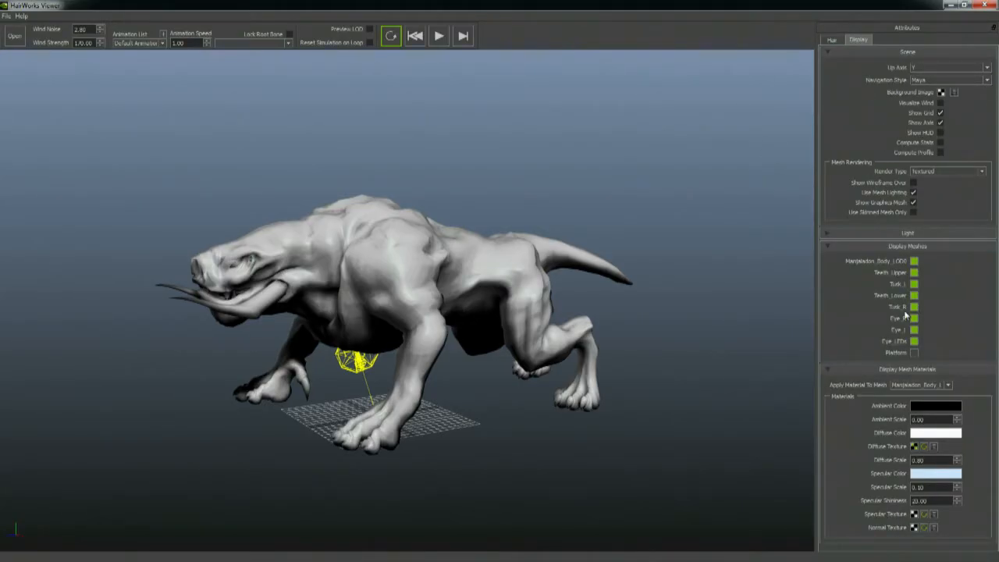
# Step: Turn the graphics mesh display off and back on
pyautogui.click(913, 202)
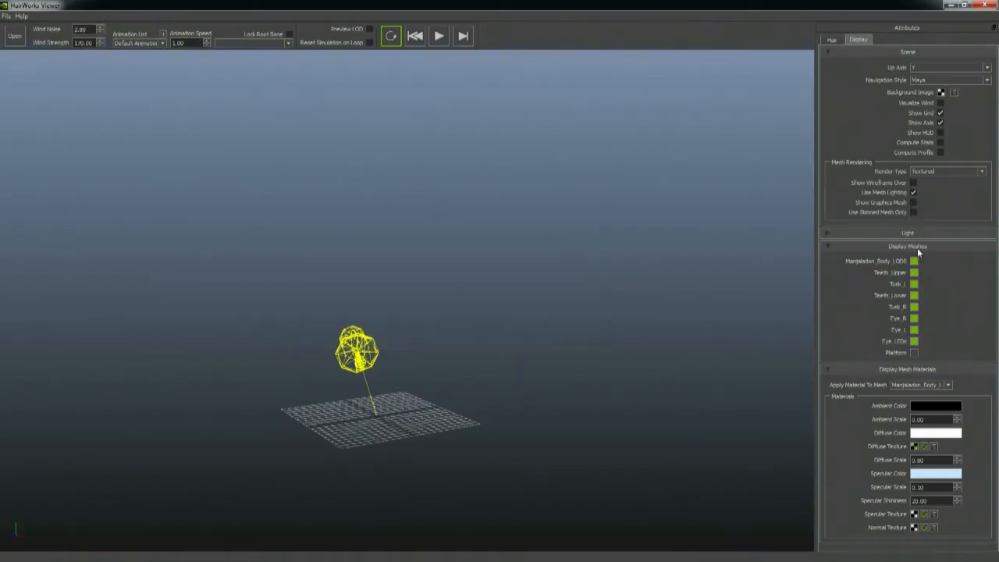
pyautogui.click(912, 202)
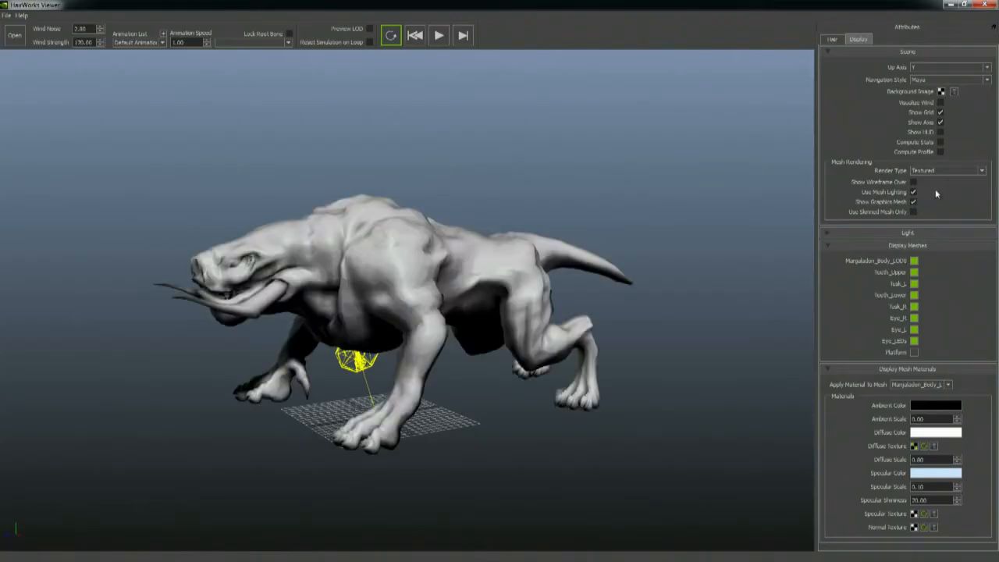
# Step: Show the Platform mesh again and restrict the display to skinned meshes only
pyautogui.click(913, 353)
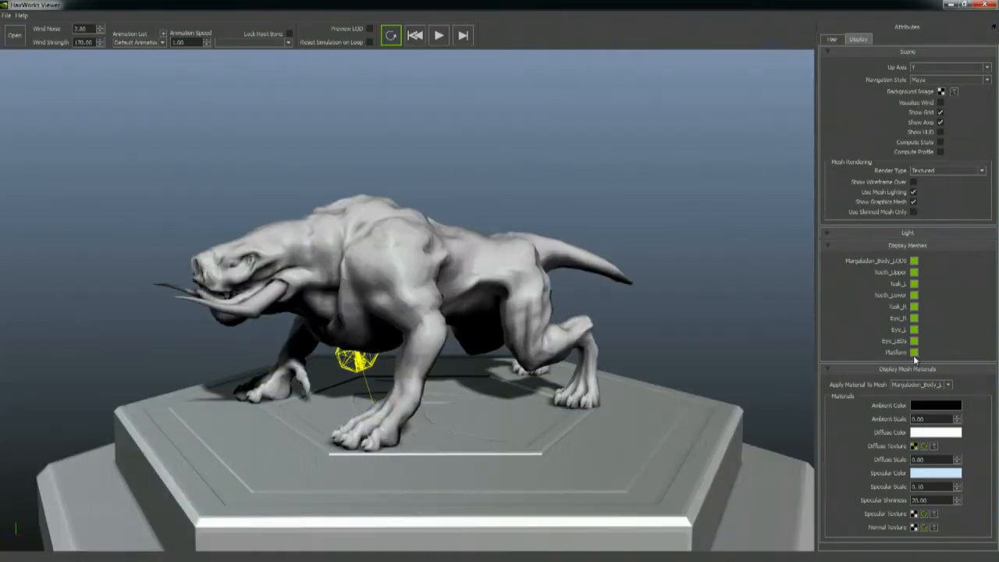
pyautogui.click(913, 213)
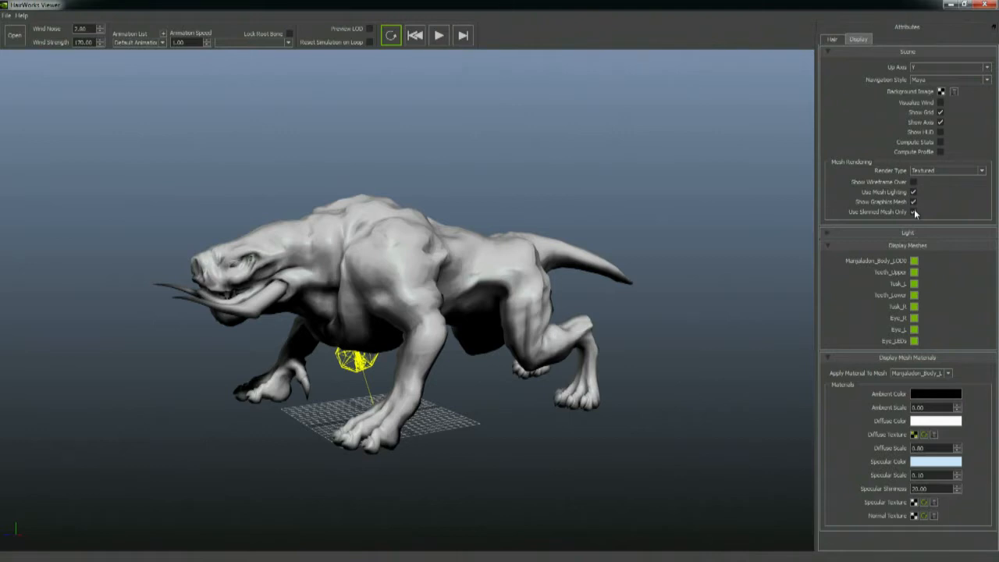
# Step: Lift the restriction to skinned meshes and frame the creature together with its whole platform
pyautogui.click(913, 211)
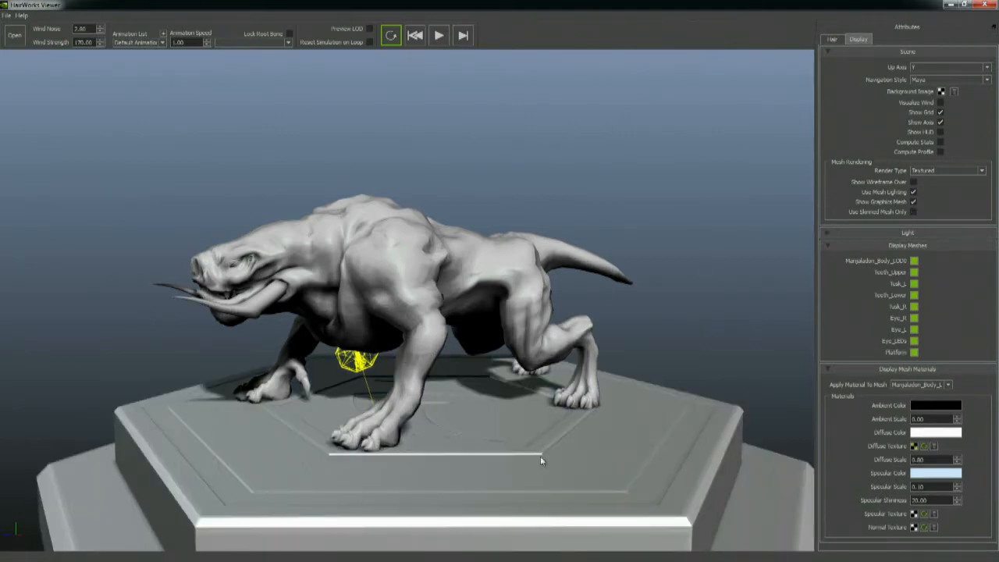
pyautogui.keyDown('alt'); pyautogui.moveTo(562, 356); pyautogui.dragTo(537, 211, button='middle'); pyautogui.keyUp('alt')
pyautogui.keyDown('alt'); pyautogui.moveTo(537, 211); pyautogui.dragTo(612, 222); pyautogui.keyUp('alt')
pyautogui.keyDown('alt'); pyautogui.moveTo(612, 222); pyautogui.dragTo(614, 285, button='middle'); pyautogui.keyUp('alt')
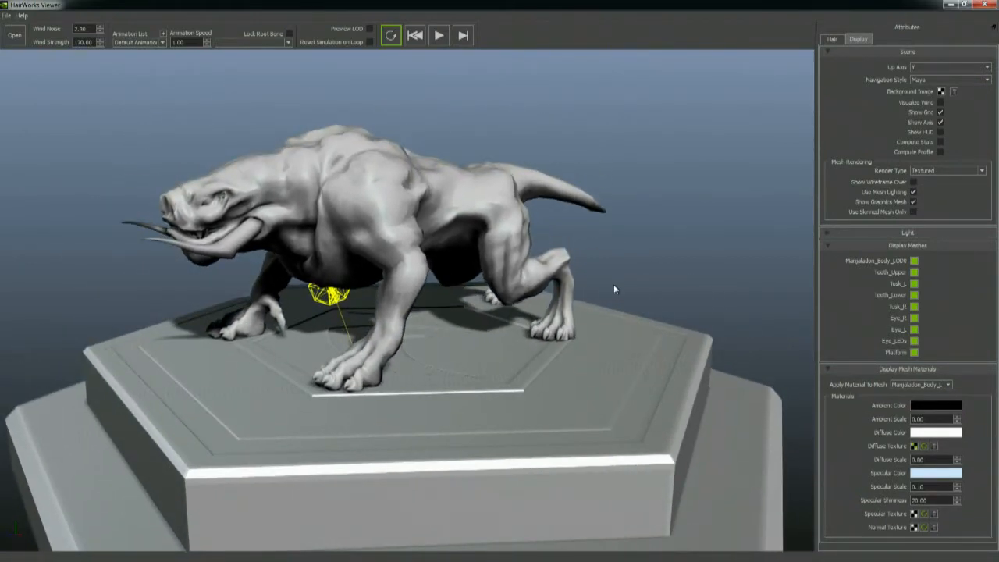
pyautogui.keyDown('alt'); pyautogui.moveTo(613, 287); pyautogui.dragTo(530, 316, button='right'); pyautogui.keyUp('alt')
pyautogui.keyDown('alt'); pyautogui.moveTo(530, 316); pyautogui.dragTo(521, 261, button='middle'); pyautogui.keyUp('alt')
pyautogui.keyDown('alt'); pyautogui.moveTo(521, 261); pyautogui.dragTo(340, 270); pyautogui.keyUp('alt')
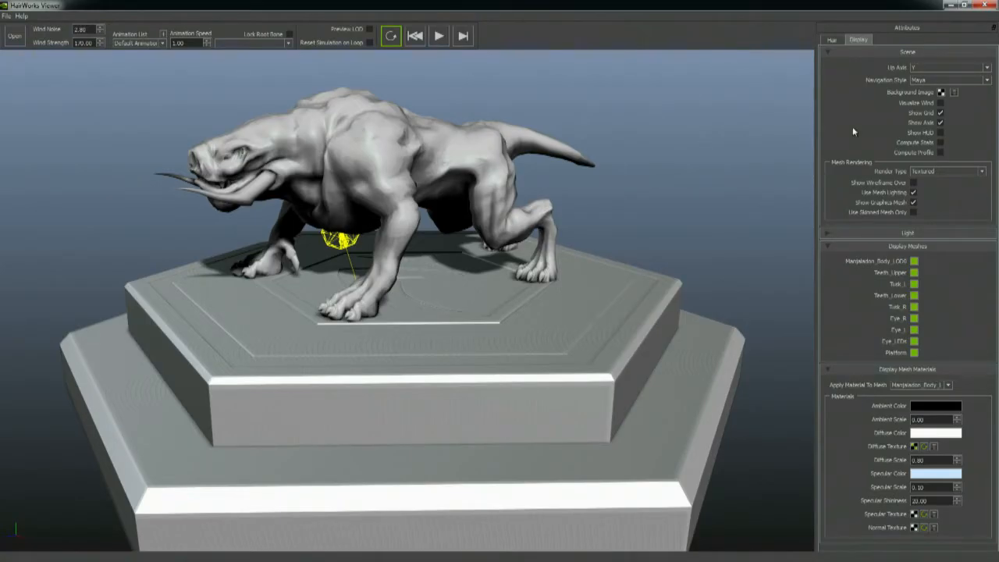
# Step: Collapse the Display Meshes settings and assign Manjaladon_d.dds from the Textures folder as the creature body's diffuse texture
pyautogui.click(948, 248)
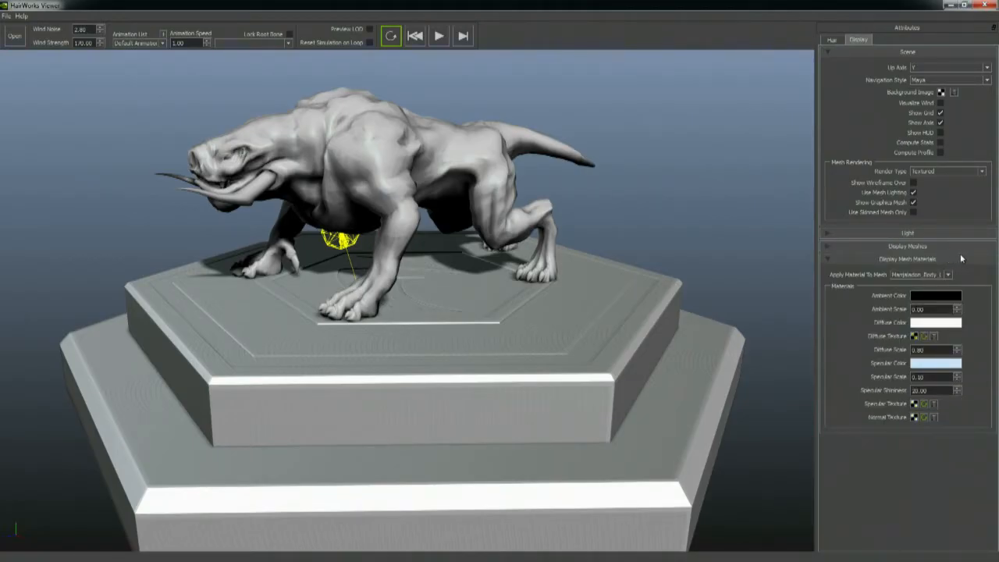
pyautogui.click(915, 336)
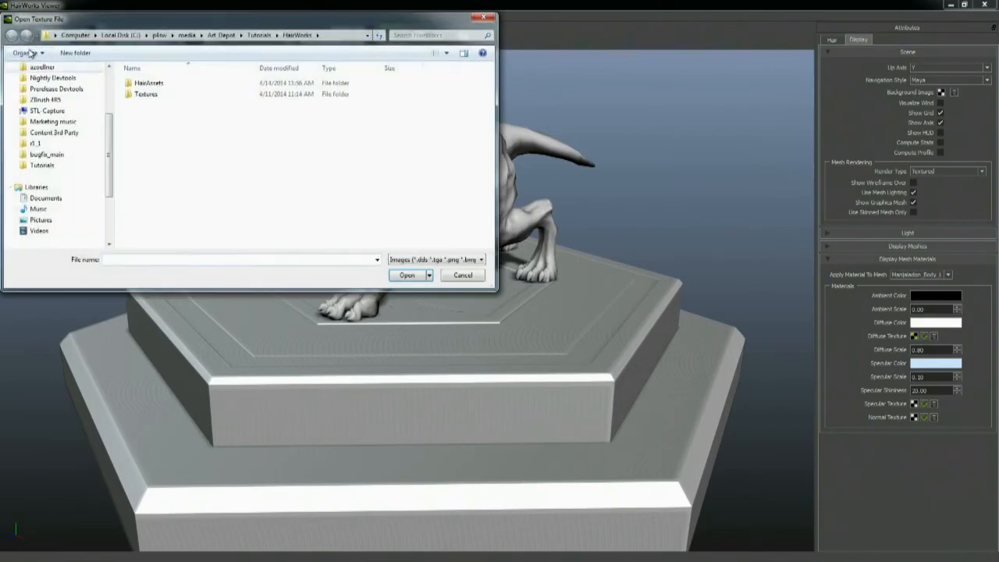
pyautogui.doubleClick(147, 94)
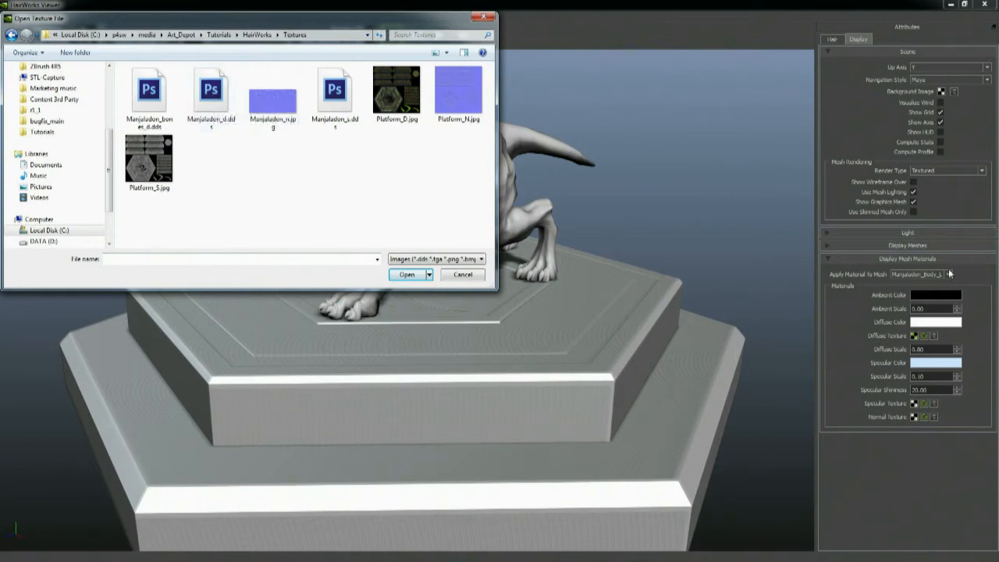
pyautogui.doubleClick(208, 104)
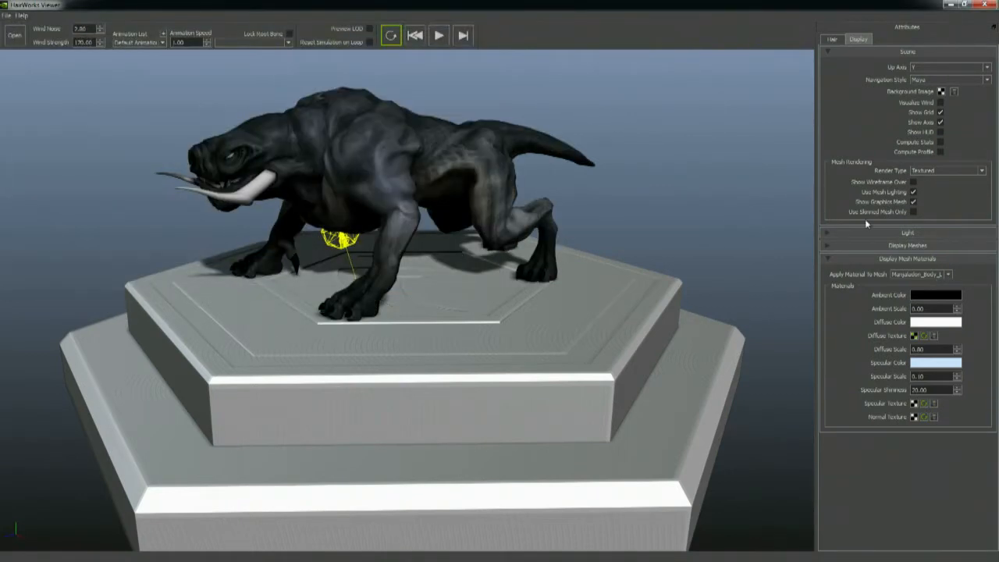
# Step: Assign Manjaladon_s.dds as the body's specular texture and Manjaladon_n.jpg as its normal texture
pyautogui.click(915, 404)
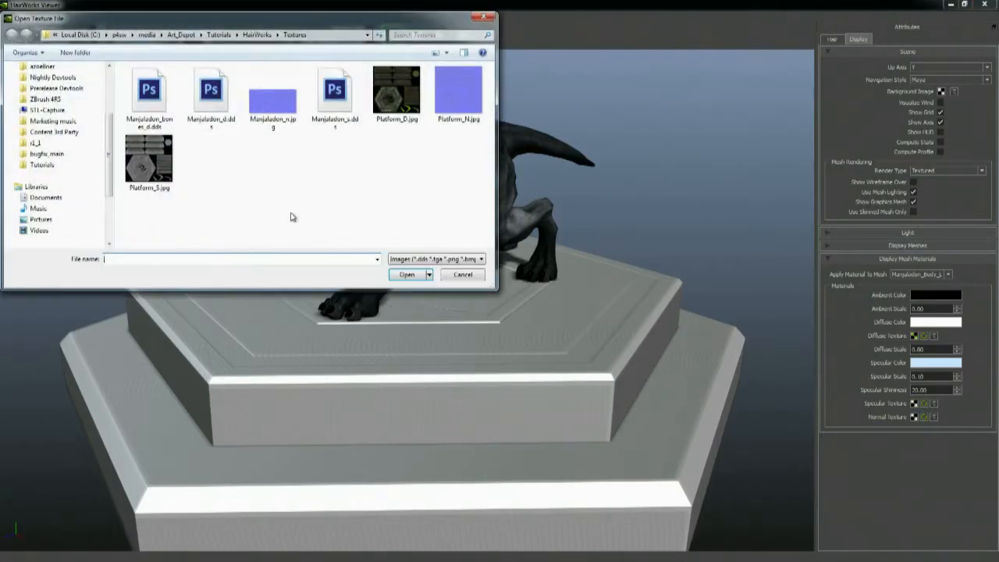
pyautogui.doubleClick(334, 94)
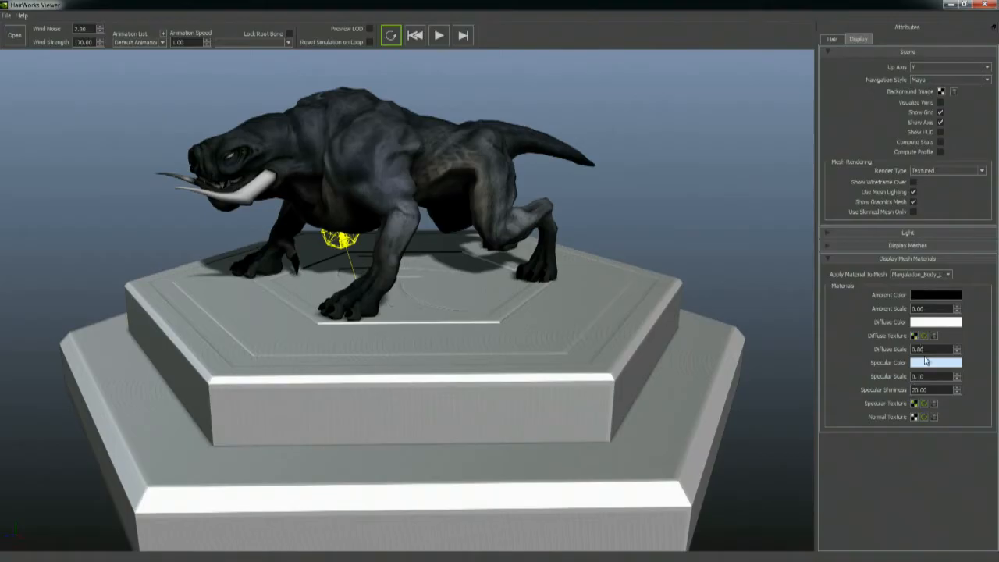
pyautogui.click(914, 418)
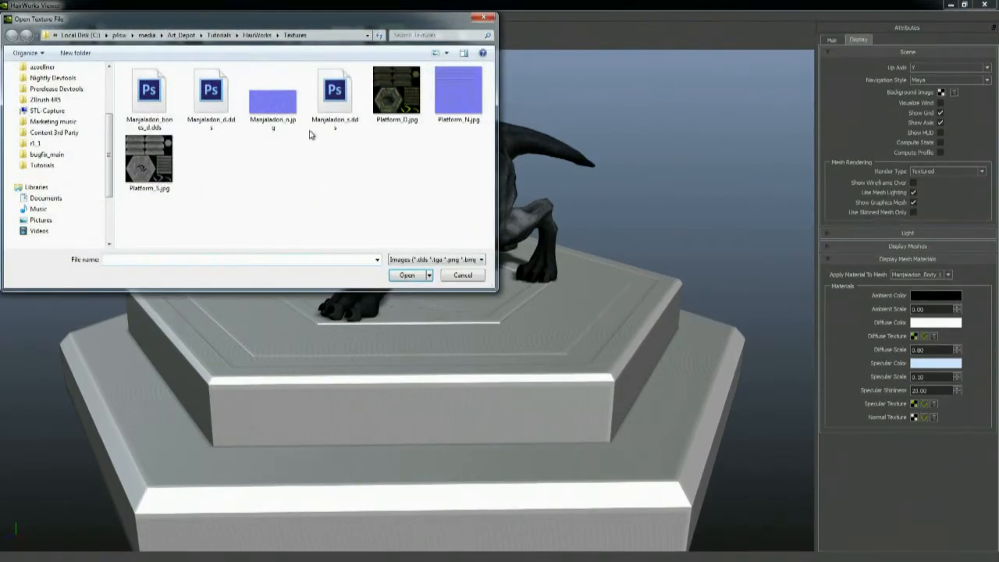
pyautogui.doubleClick(273, 98)
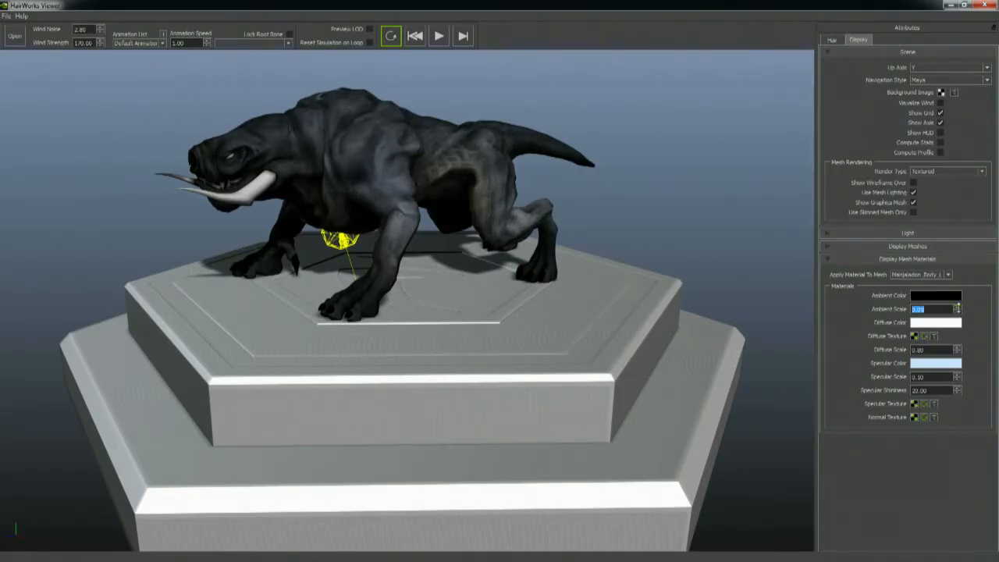
# Step: Set the body material's ambient scale to 0.77, diffuse scale to 0.93 and specular scale to 0.31, and raise its specular shininess
pyautogui.moveTo(957, 308); pyautogui.dragTo(955, 234)
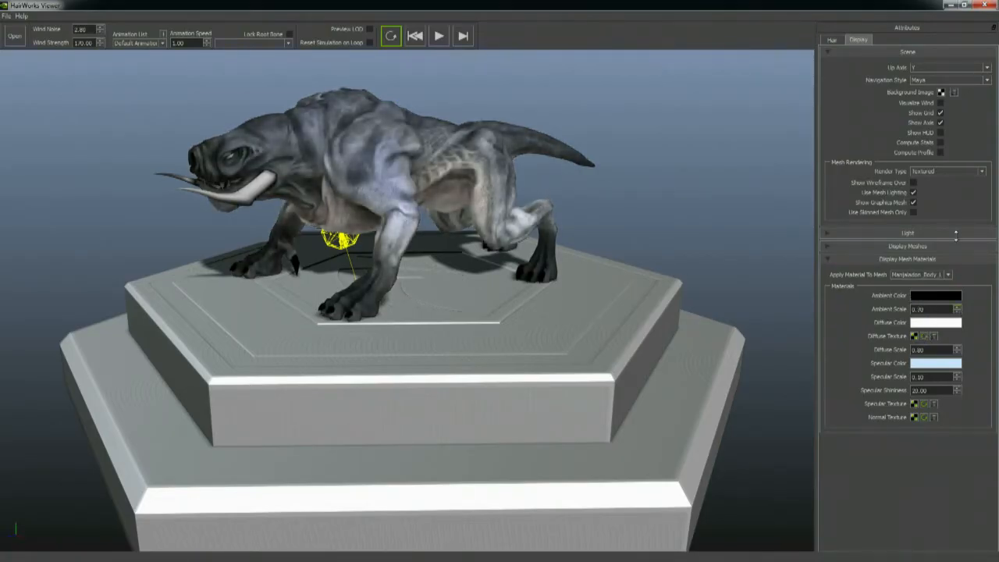
pyautogui.moveTo(957, 353); pyautogui.dragTo(957, 336)
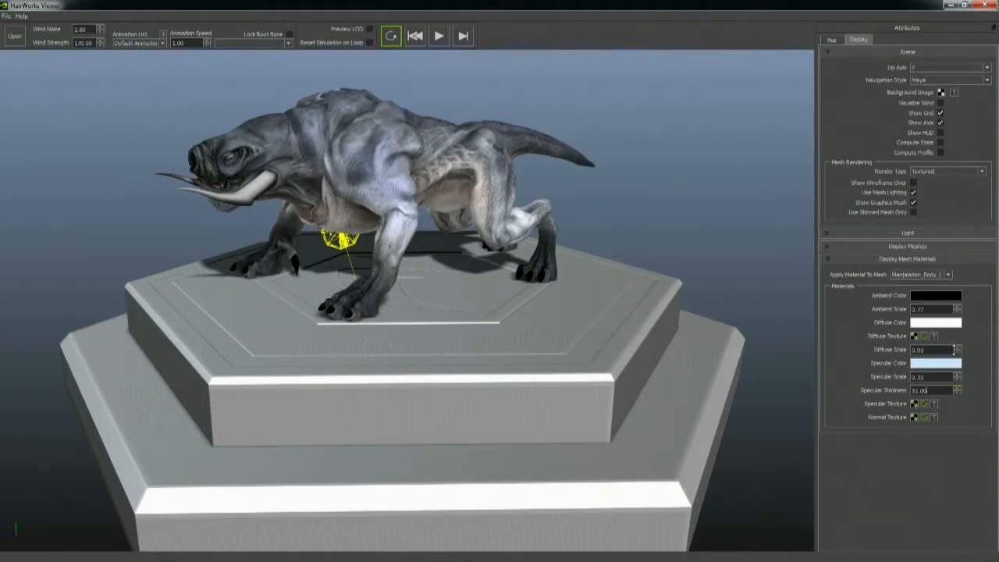
pyautogui.moveTo(955, 365); pyautogui.dragTo(956, 334)
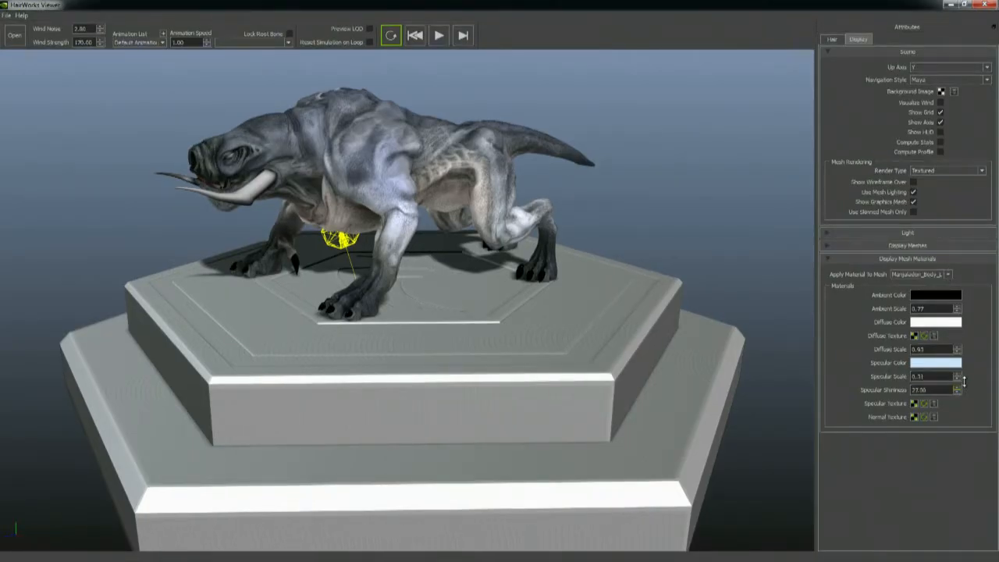
# Step: Switch the material settings to the Platform mesh and assign Platform_D.jpg as its diffuse texture
pyautogui.click(946, 275)
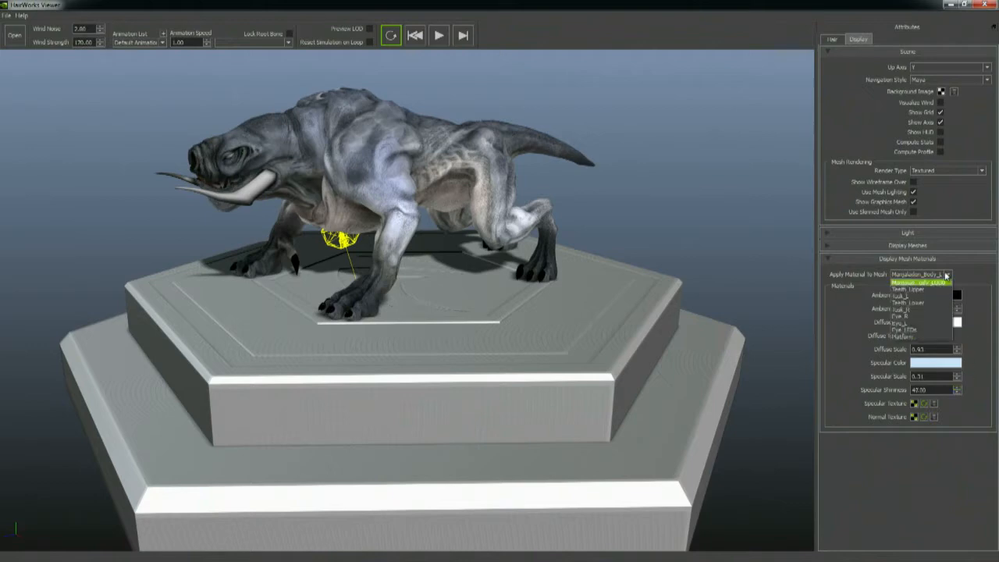
pyautogui.click(924, 337)
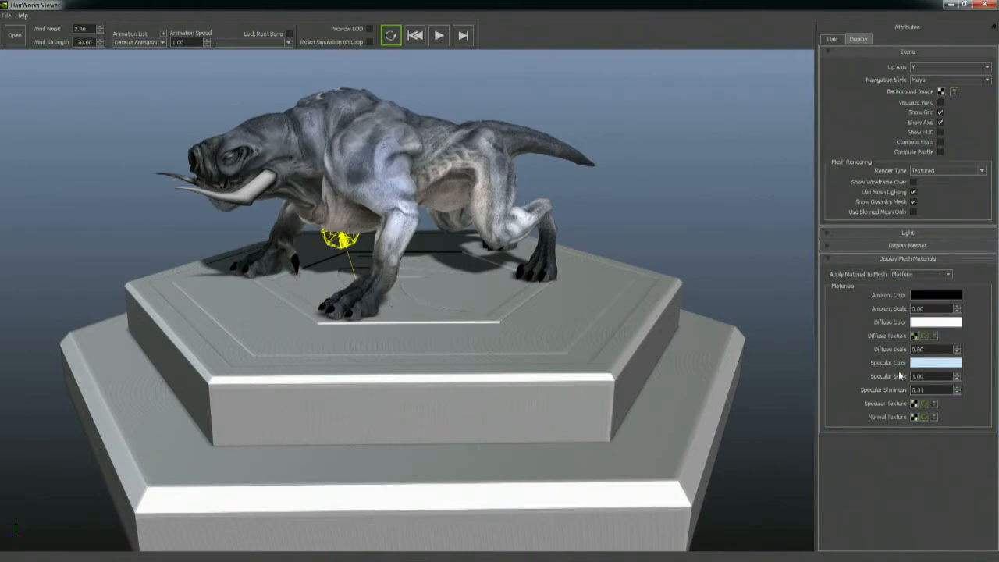
pyautogui.click(914, 337)
pyautogui.doubleClick(397, 95)
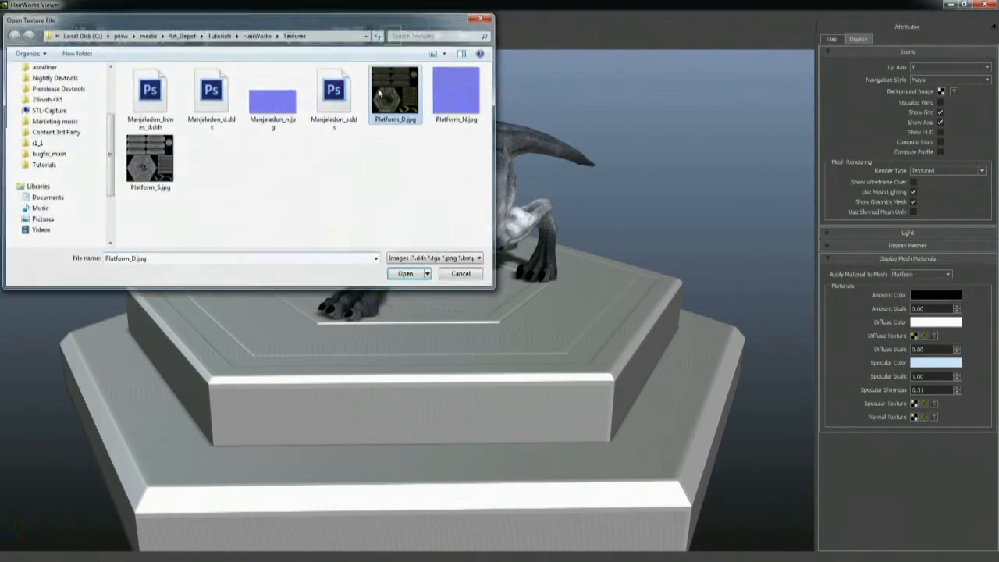
# Step: Assign Platform_S.jpg as the platform's specular texture and Platform_N.jpg as its normal texture, checking the result around the model
pyautogui.click(913, 403)
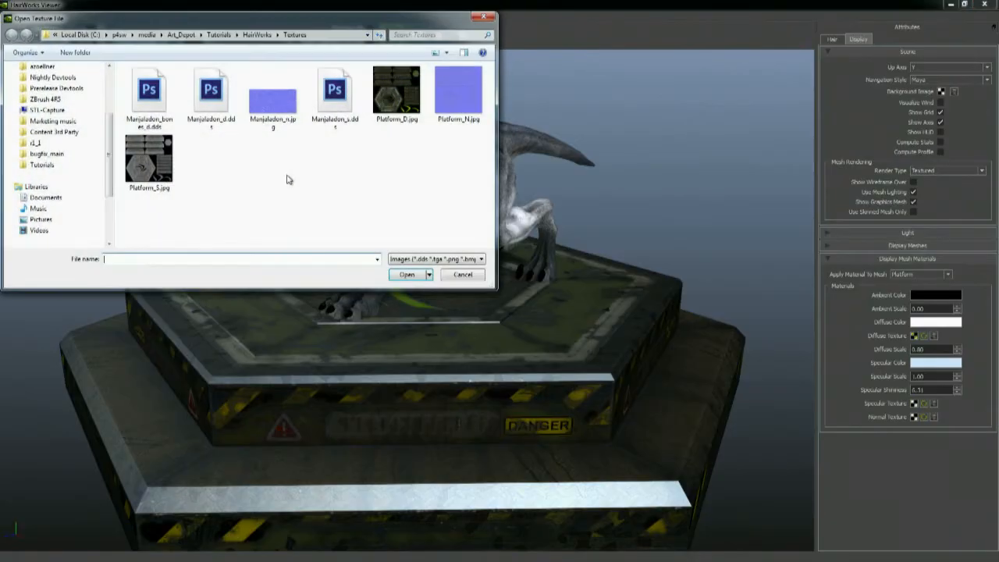
pyautogui.doubleClick(149, 161)
pyautogui.click(914, 417)
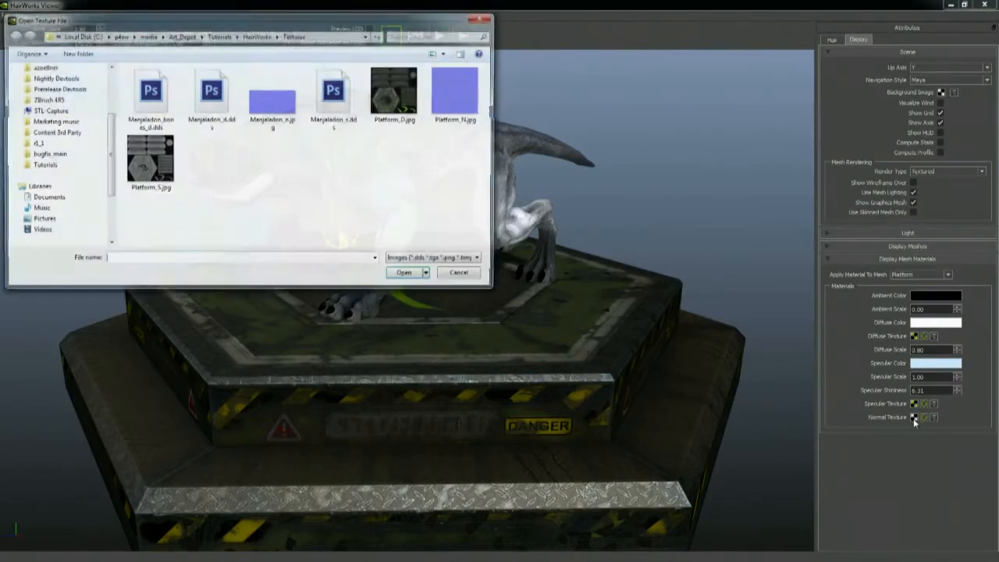
pyautogui.doubleClick(460, 90)
pyautogui.keyDown('alt'); pyautogui.moveTo(405, 245); pyautogui.dragTo(517, 147); pyautogui.keyUp('alt')
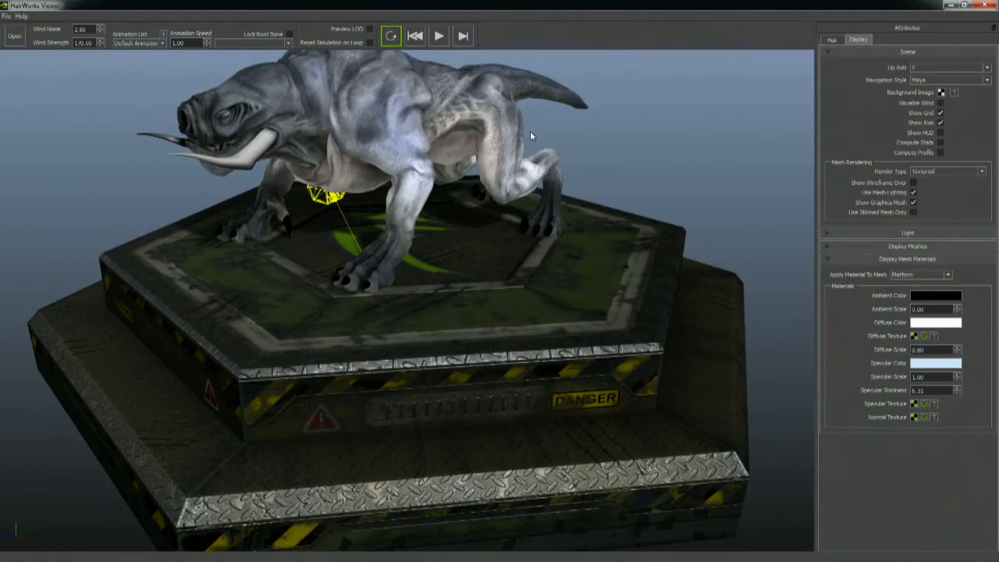
pyautogui.keyDown('alt'); pyautogui.moveTo(531, 136); pyautogui.dragTo(191, 113); pyautogui.keyUp('alt')
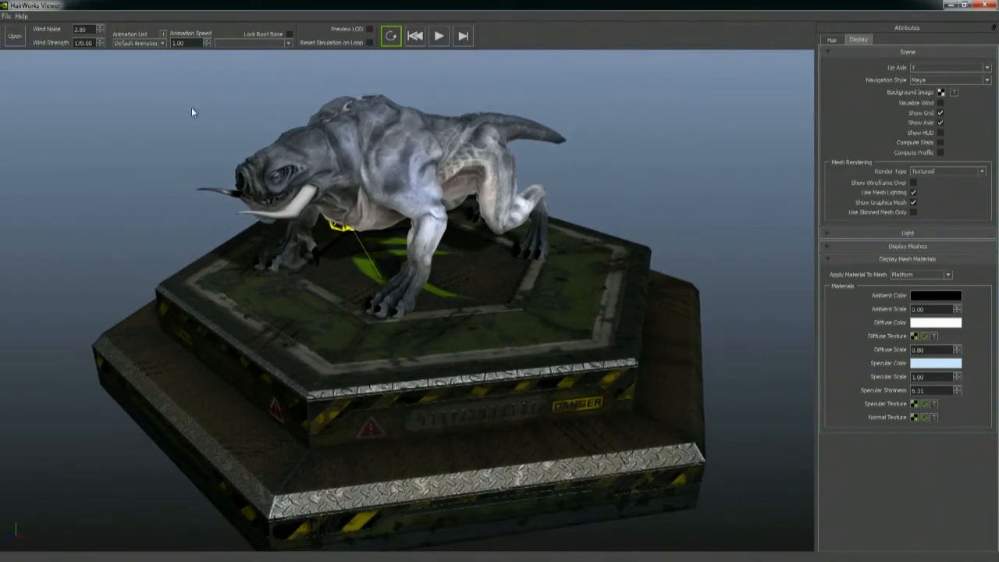
# Step: Save the project in the HairWorks folder as Manjaladon_Maya_wFur_demo.furproj
pyautogui.click(6, 16)
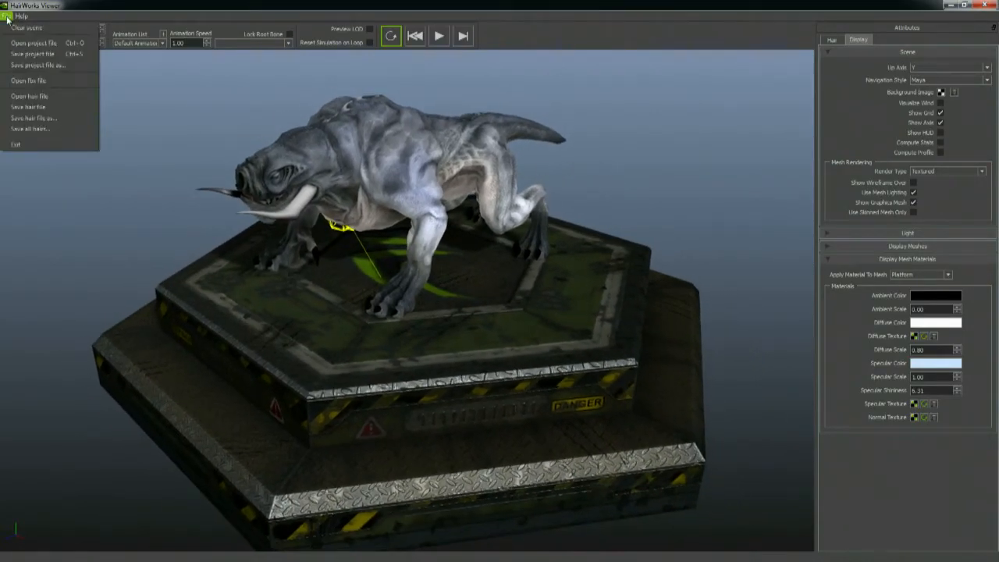
pyautogui.click(89, 65)
pyautogui.click(256, 35)
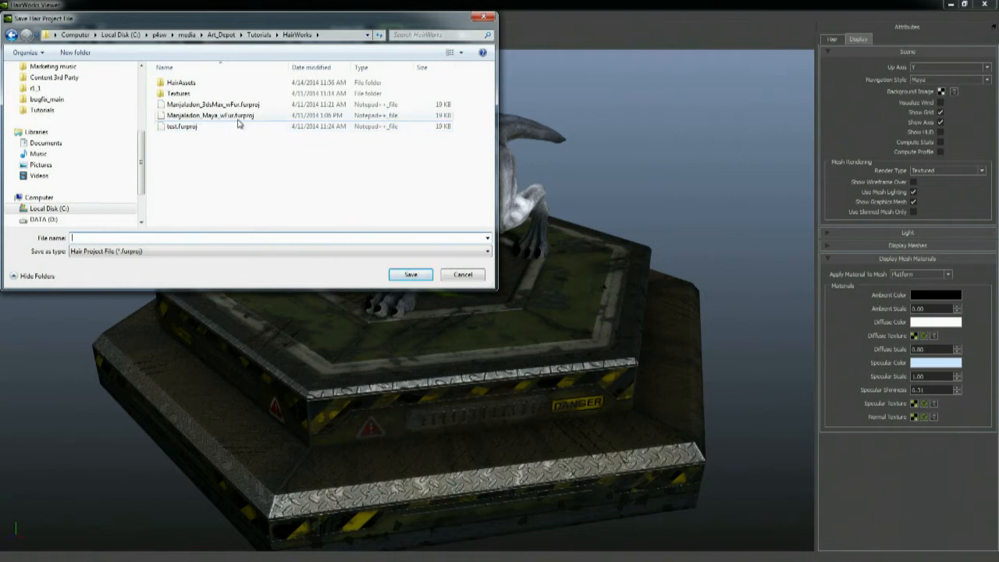
pyautogui.click(220, 117)
pyautogui.click(141, 237)
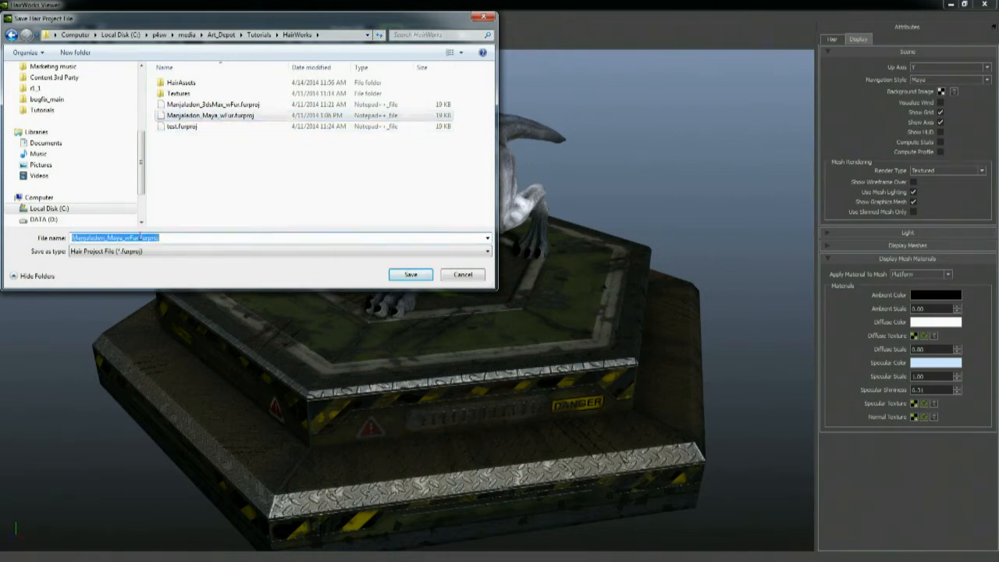
pyautogui.write('_sh')
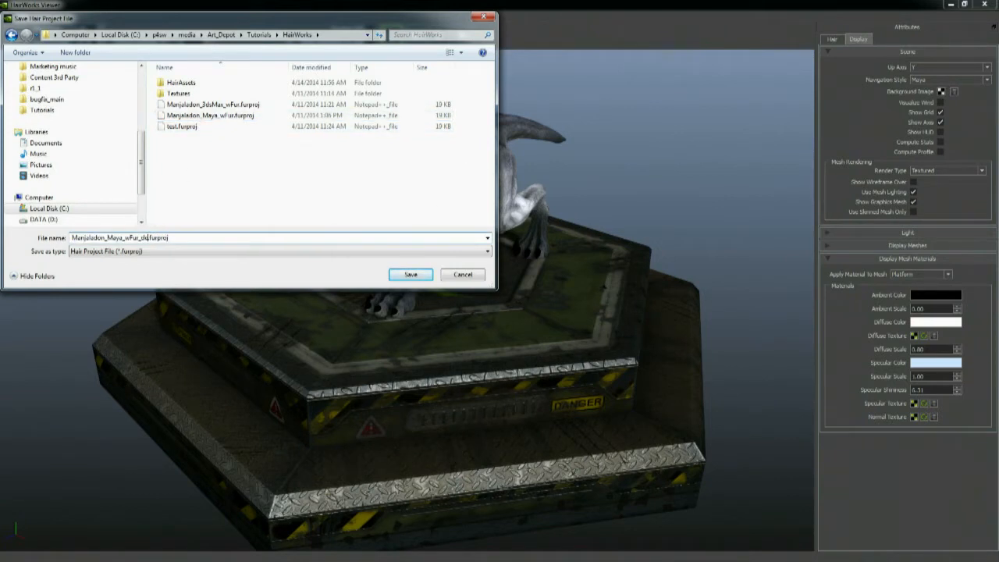
pyautogui.press('Return')
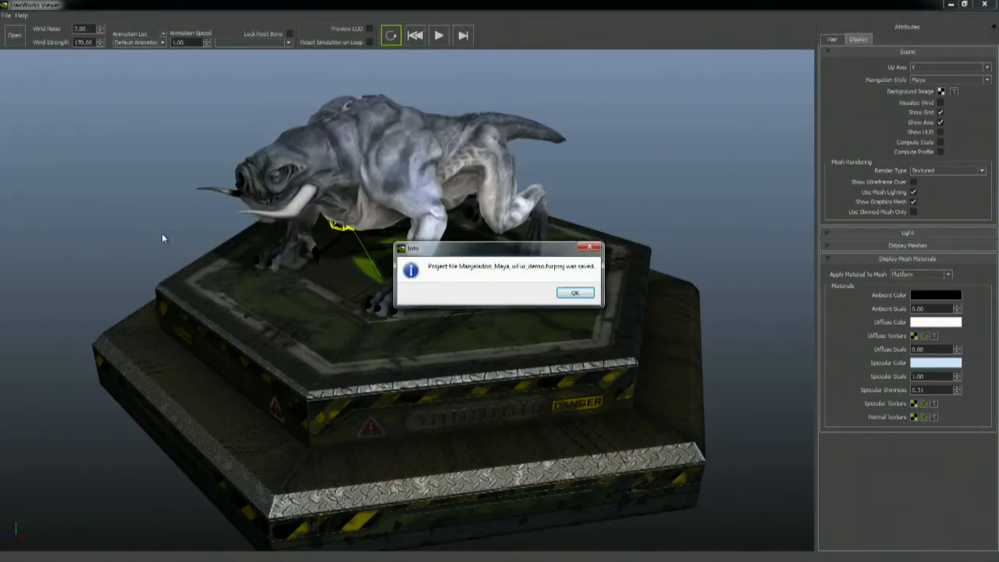
pyautogui.click(575, 293)
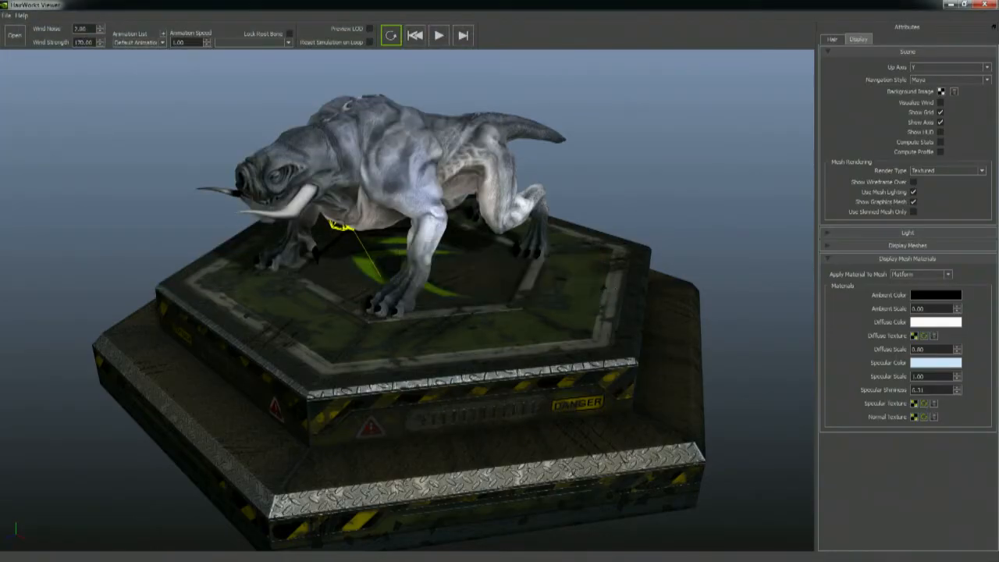
# Step: Show the hair attributes and load the hair file Manjaladon_Maya_wFur.apx from the HairAssets folder onto the creature
pyautogui.moveTo(769, 133); pyautogui.dragTo(512, 237)
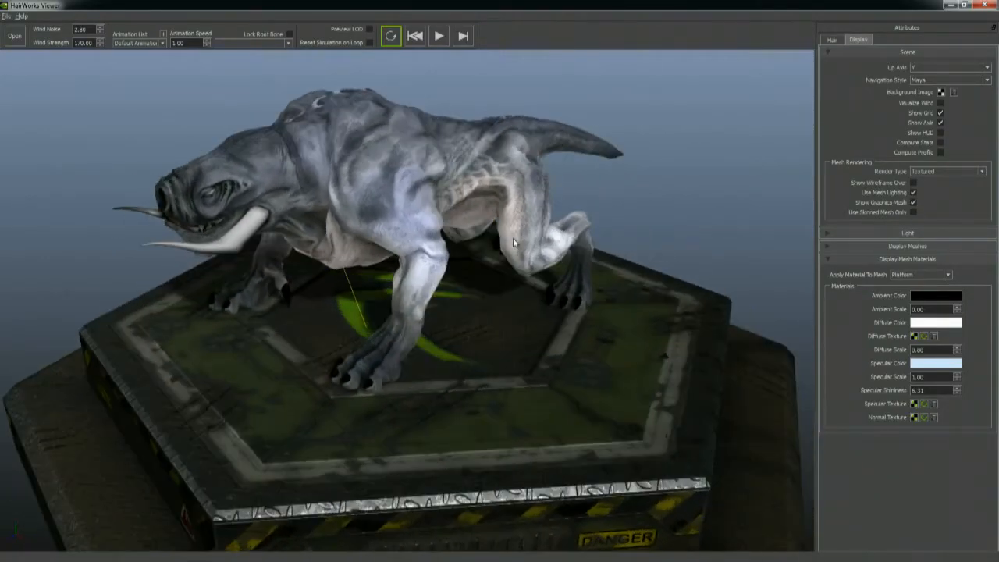
pyautogui.click(831, 39)
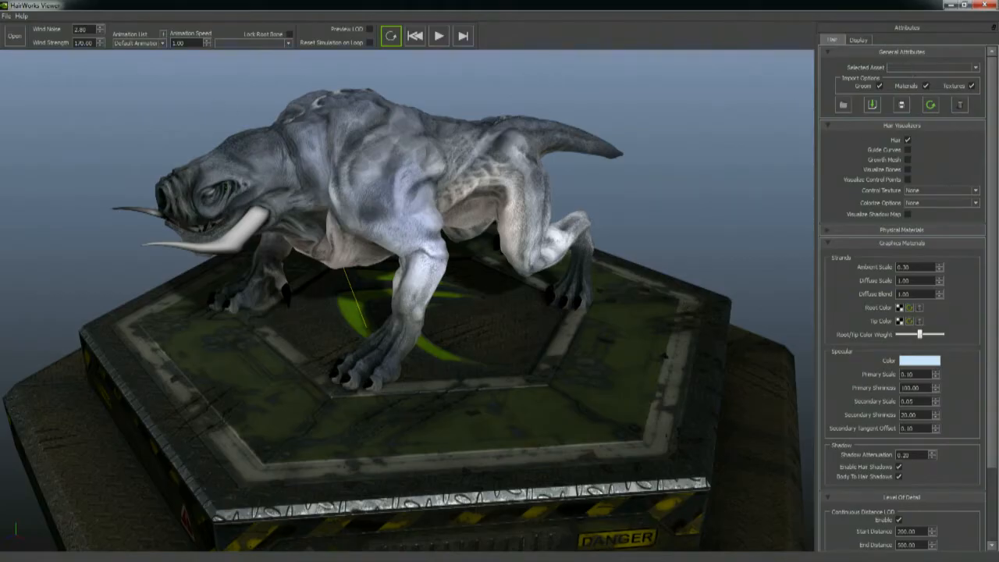
pyautogui.click(6, 16)
pyautogui.click(51, 96)
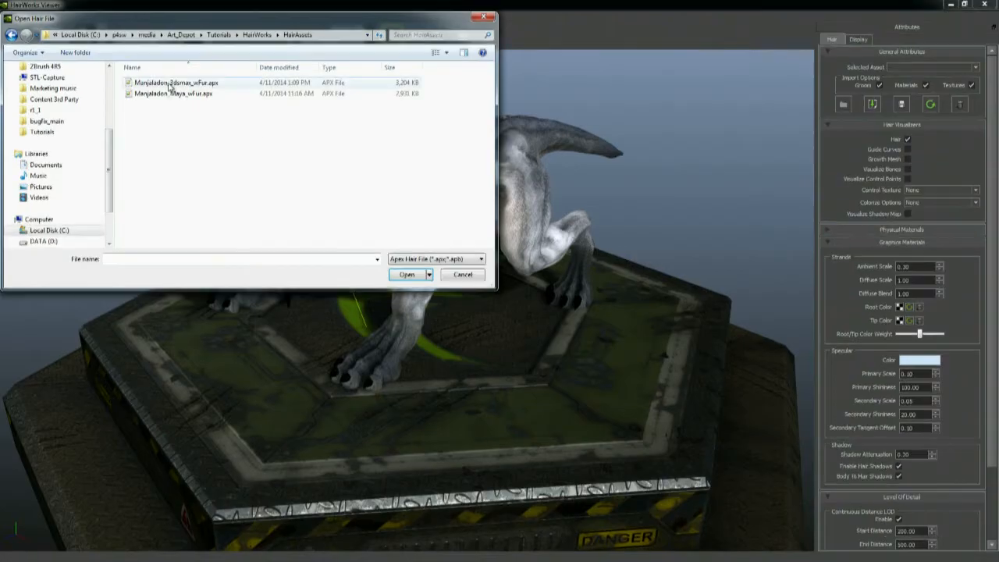
pyautogui.click(186, 97)
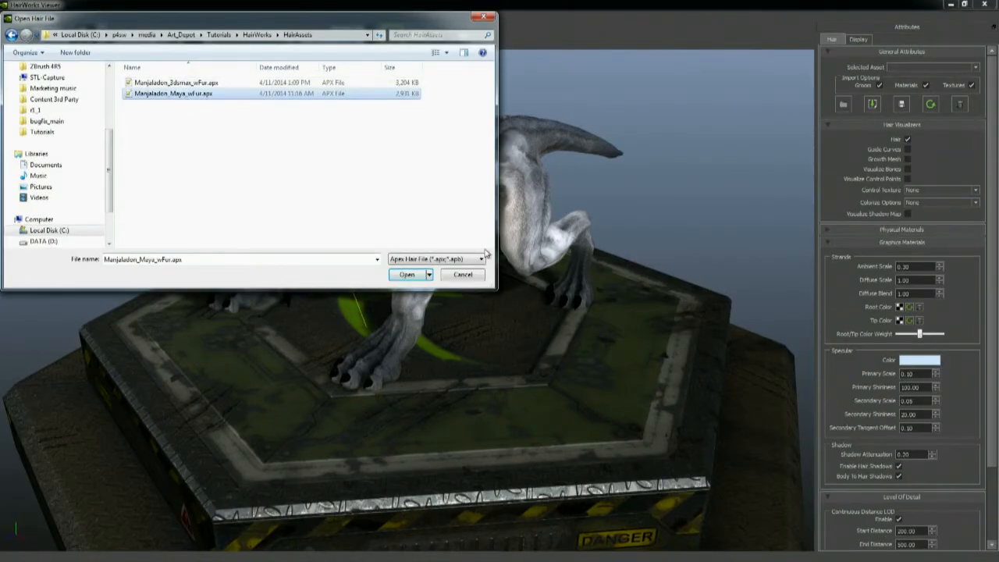
pyautogui.click(405, 275)
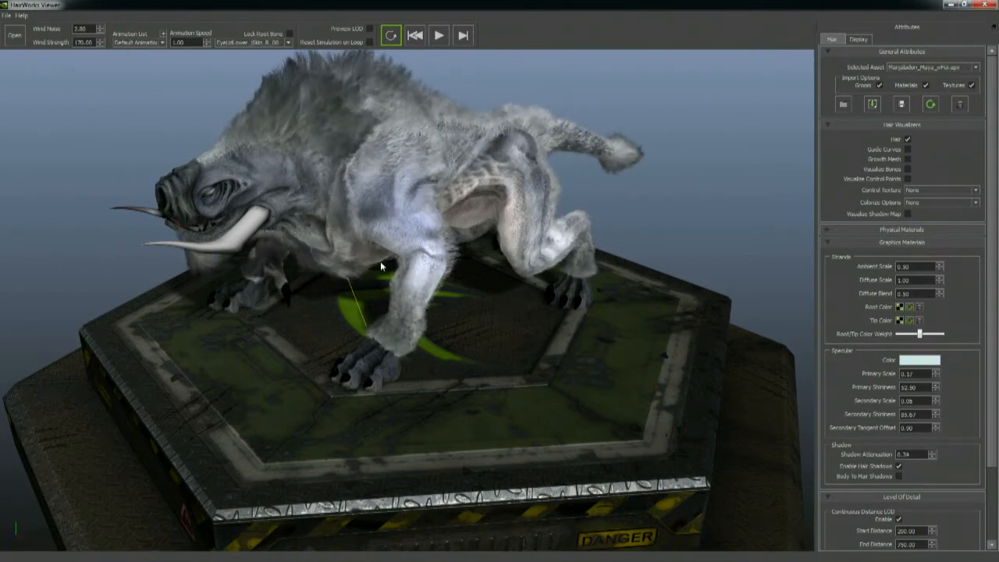
# Step: Assign Manjaladon_rootColor.dds as the hair's root color texture and Manjaladon_tipColor.dds as its tip color texture
pyautogui.moveTo(380, 266); pyautogui.dragTo(362, 157)
pyautogui.moveTo(418, 293); pyautogui.dragTo(336, 293)
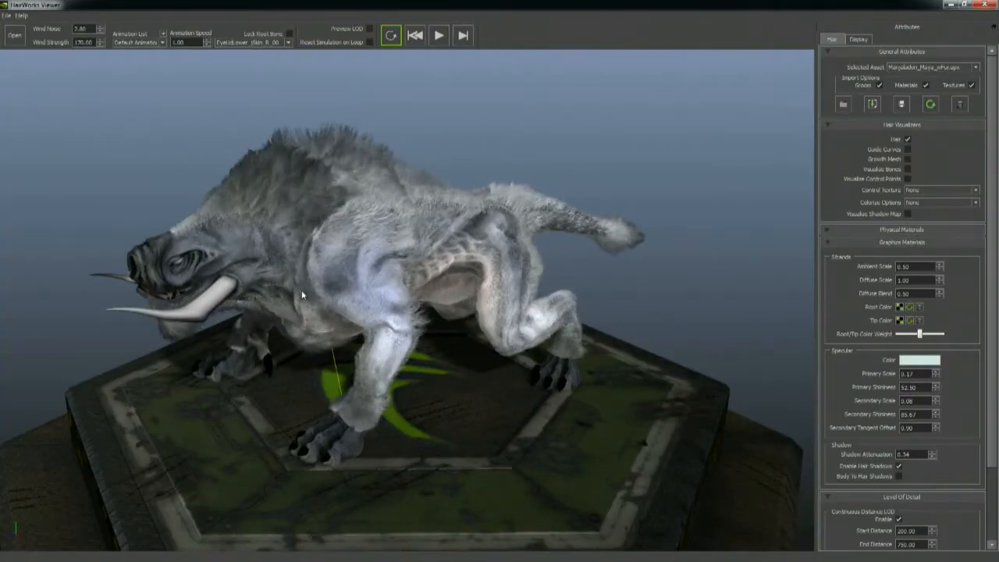
pyautogui.moveTo(286, 228); pyautogui.dragTo(438, 209)
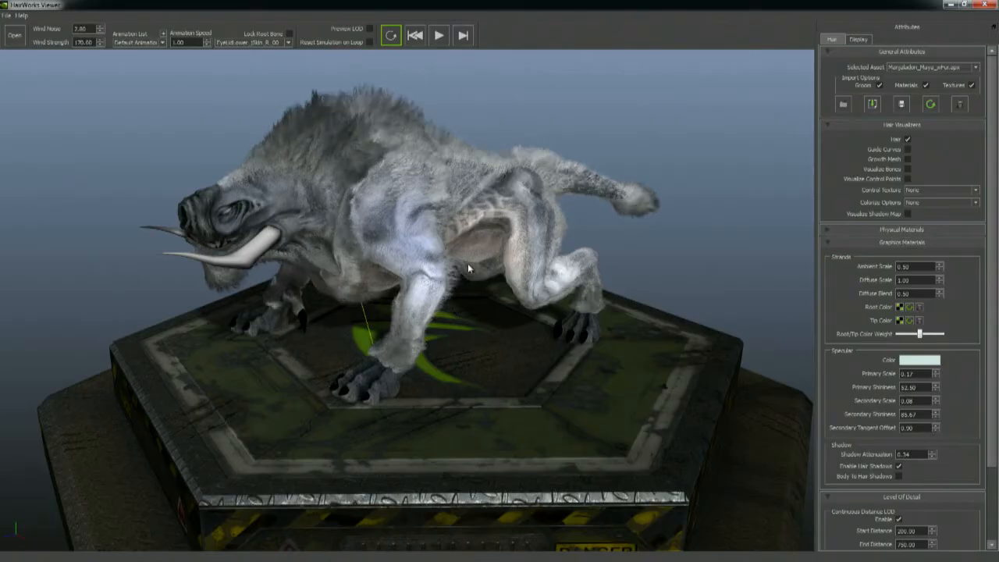
pyautogui.click(898, 307)
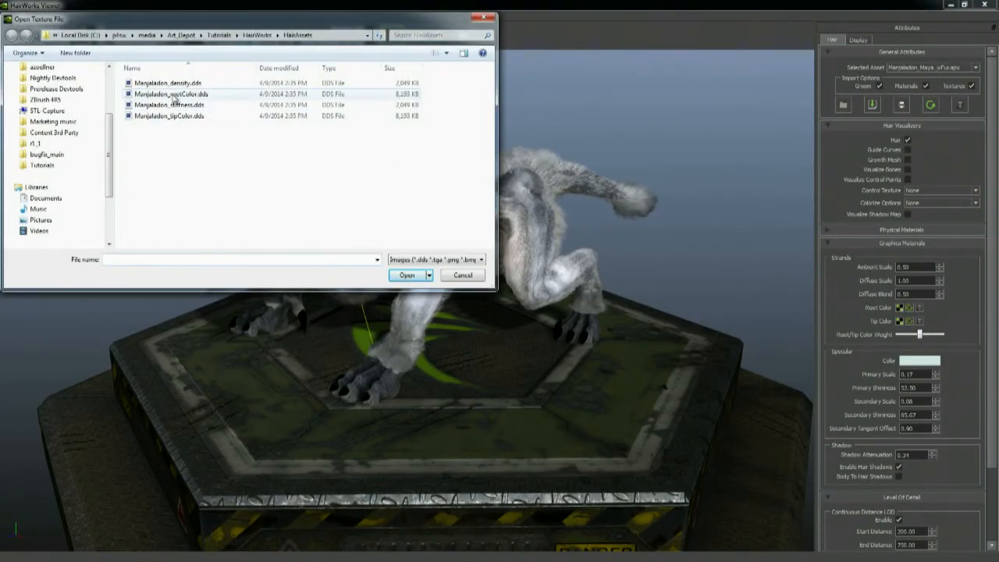
pyautogui.doubleClick(172, 93)
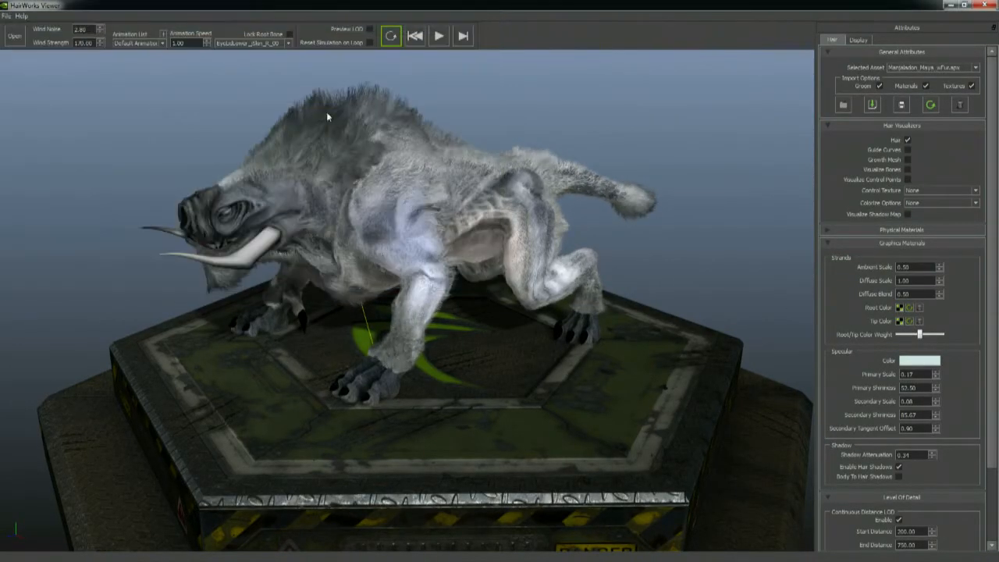
pyautogui.click(899, 321)
pyautogui.doubleClick(171, 115)
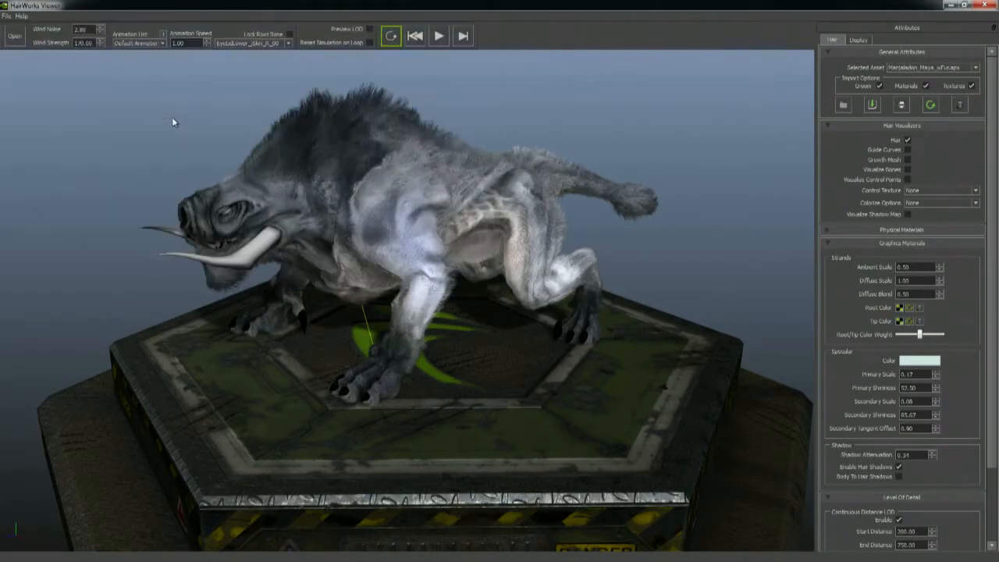
# Step: Lower the strands' root/tip color weight moderately below the midpoint and set the diffuse blend to 0.51
pyautogui.moveTo(919, 335)
pyautogui.mouseDown()
pyautogui.moveTo(900, 336)
pyautogui.moveTo(921, 336)
pyautogui.moveTo(910, 336)
pyautogui.mouseUp()
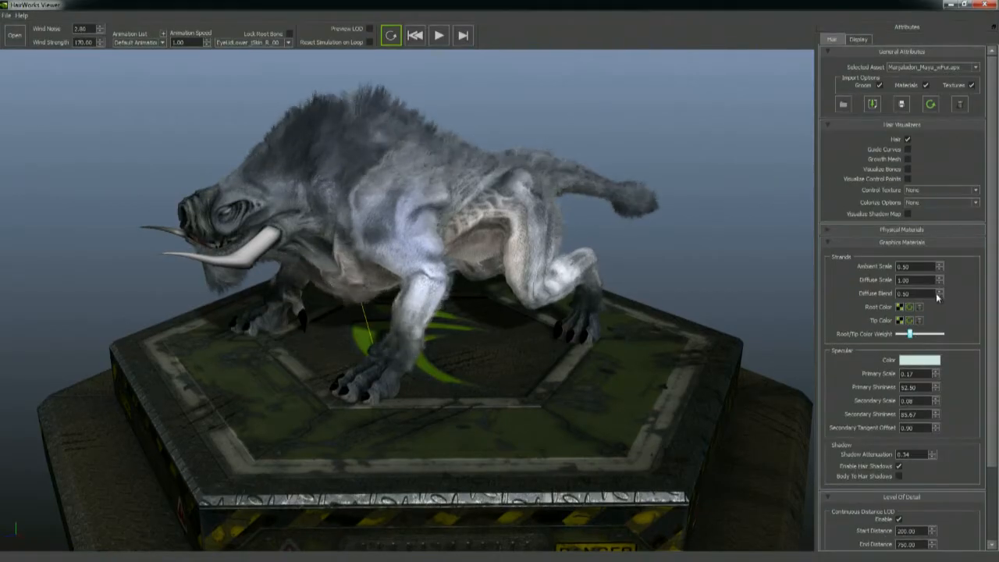
pyautogui.moveTo(940, 295)
pyautogui.mouseDown()
pyautogui.moveTo(938, 278)
pyautogui.moveTo(940, 307)
pyautogui.moveTo(940, 278)
pyautogui.moveTo(940, 292)
pyautogui.mouseUp()
pyautogui.keyDown('alt'); pyautogui.moveTo(314, 234); pyautogui.dragTo(486, 143, button='right'); pyautogui.keyUp('alt')
pyautogui.keyDown('alt'); pyautogui.moveTo(486, 143); pyautogui.dragTo(488, 167, button='middle'); pyautogui.keyUp('alt')
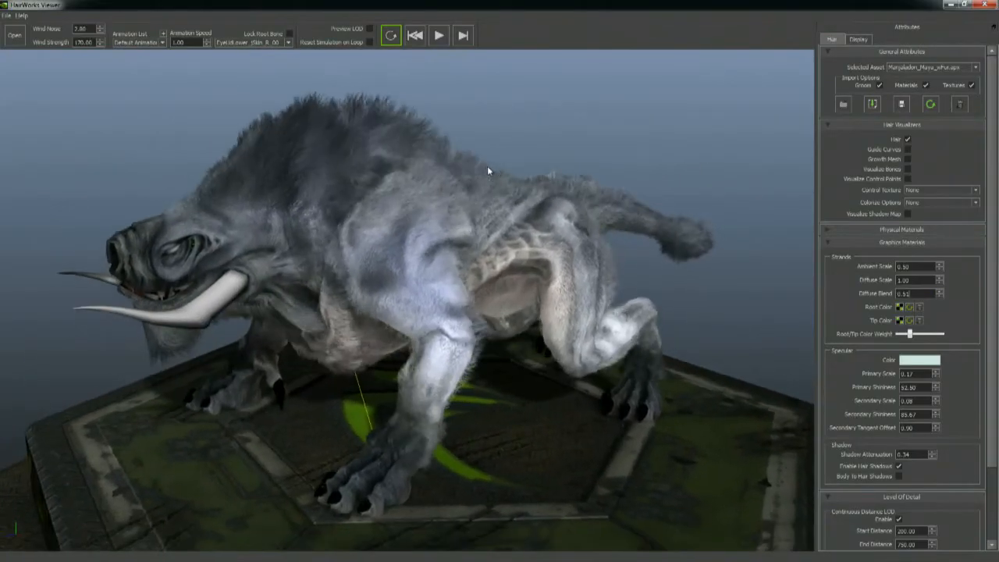
# Step: Set the hair's specular color to a bright green with hue 117, saturation 236 and value 255
pyautogui.click(919, 360)
pyautogui.moveTo(492, 181); pyautogui.dragTo(677, 162)
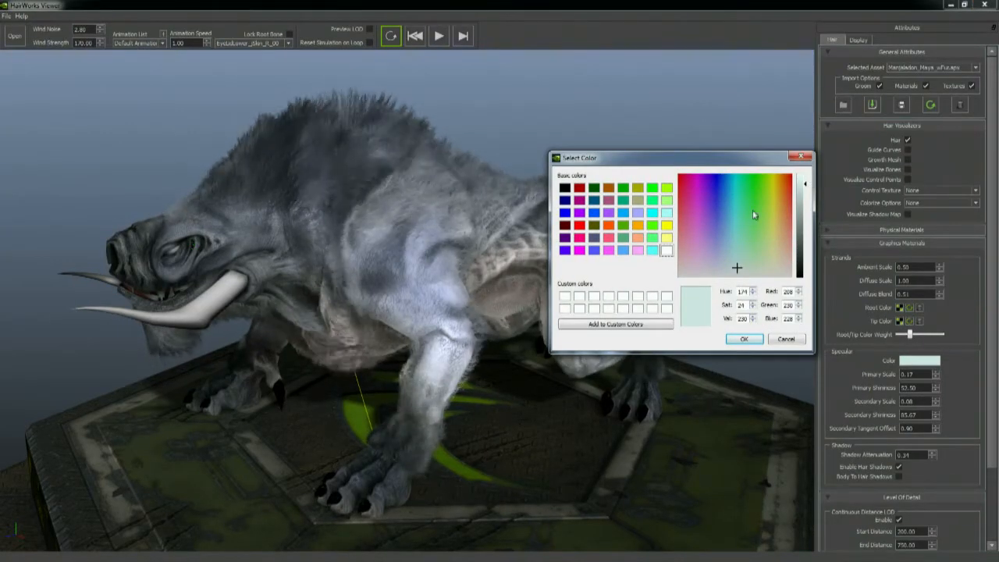
pyautogui.click(754, 181)
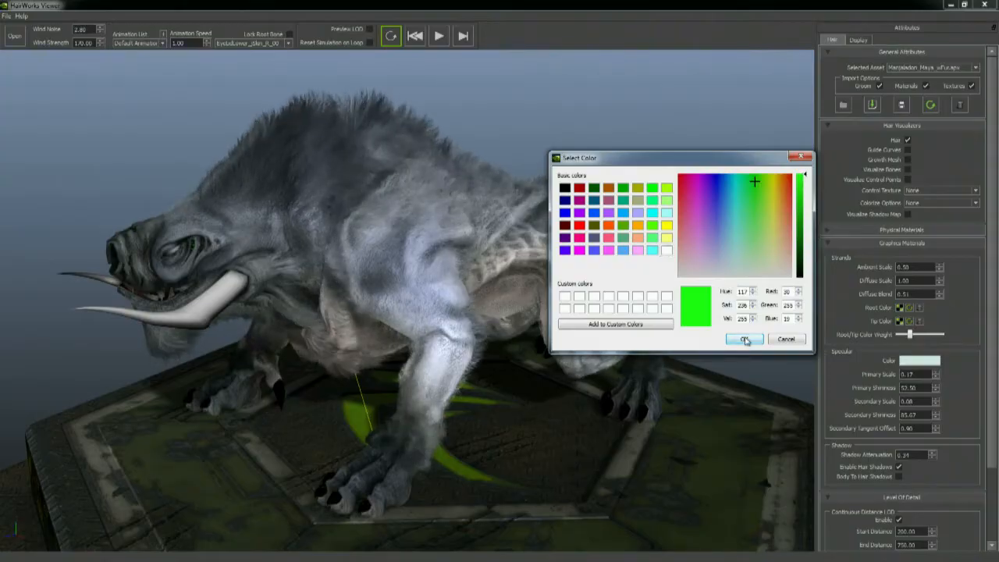
pyautogui.click(744, 339)
# Step: Try specular settings of 0.47 primary scale, 0.00 secondary scale and 100 primary shininess on the hair
pyautogui.scroll(3, 936, 376)
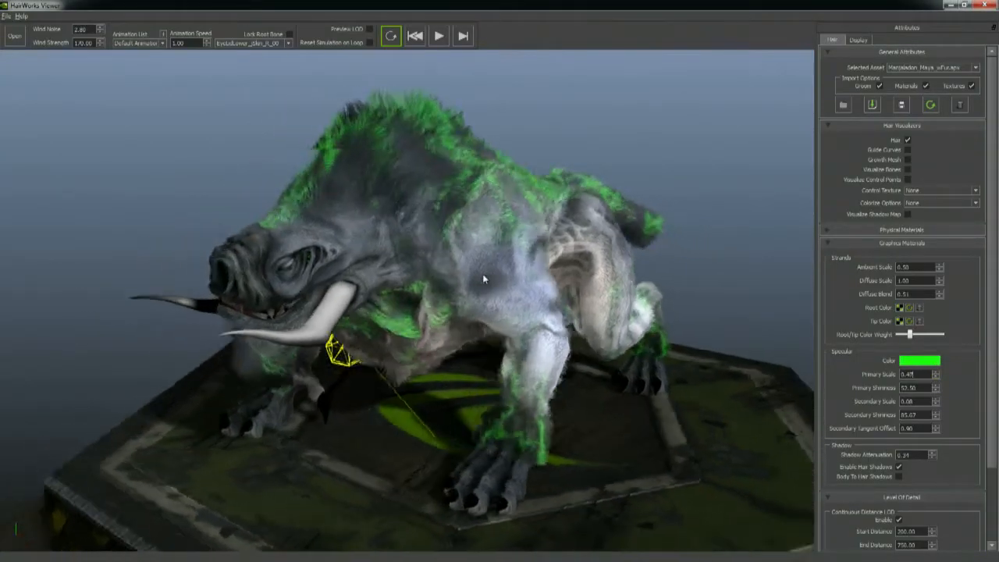
pyautogui.moveTo(482, 274); pyautogui.dragTo(343, 273)
pyautogui.click(934, 403)
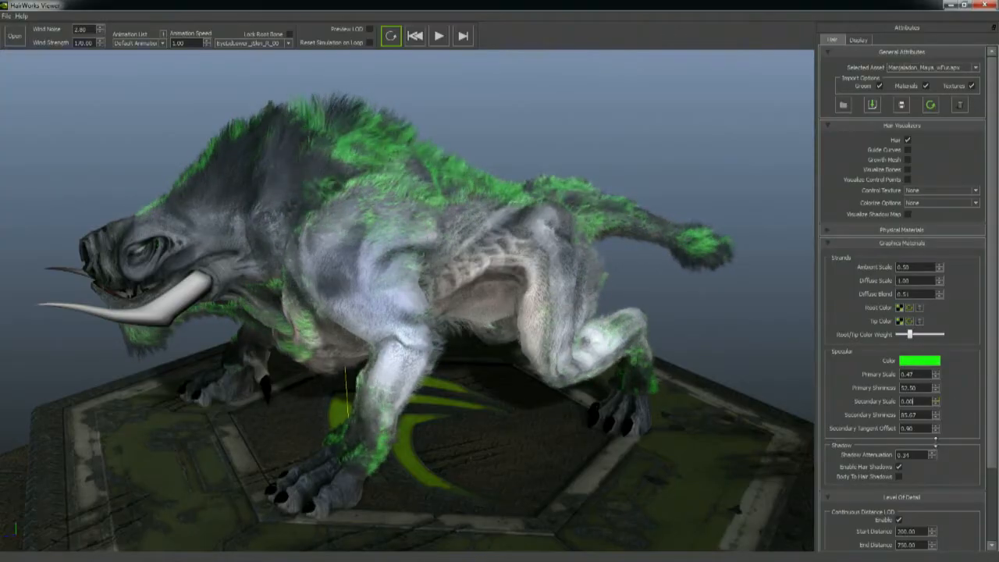
pyautogui.moveTo(171, 155); pyautogui.dragTo(281, 201, button='middle')
pyautogui.moveTo(281, 201); pyautogui.dragTo(405, 207)
pyautogui.moveTo(936, 387); pyautogui.dragTo(884, 294)
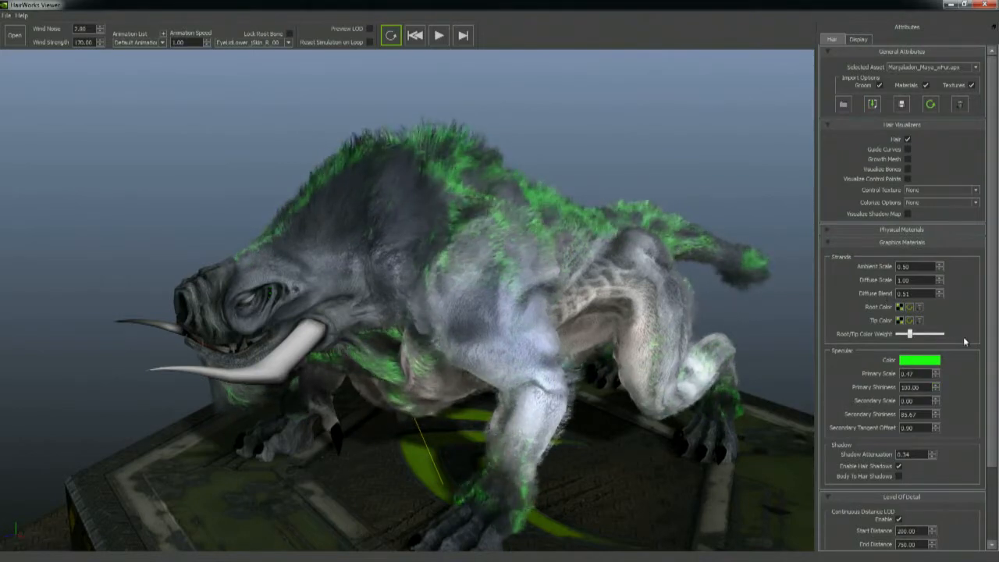
# Step: Set the hair's primary specular shininess to 79.50 and its primary scale to 0.13
pyautogui.moveTo(935, 388); pyautogui.dragTo(935, 409)
pyautogui.moveTo(934, 372); pyautogui.dragTo(935, 400)
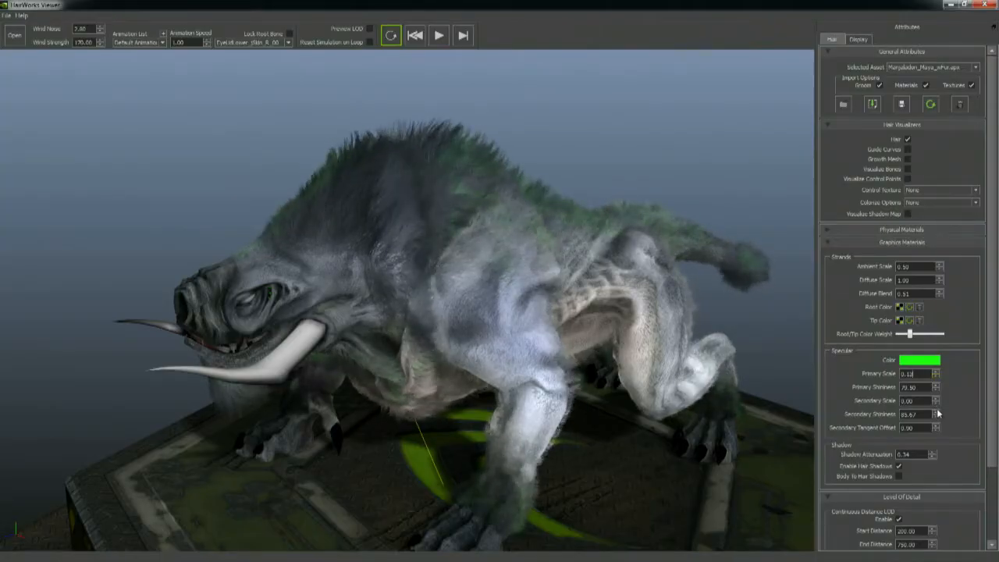
# Step: Adjust the hair's secondary specular highlight to scale 0.28, shininess 12.17 and tangent offset 0.86
pyautogui.moveTo(936, 402); pyautogui.dragTo(936, 398)
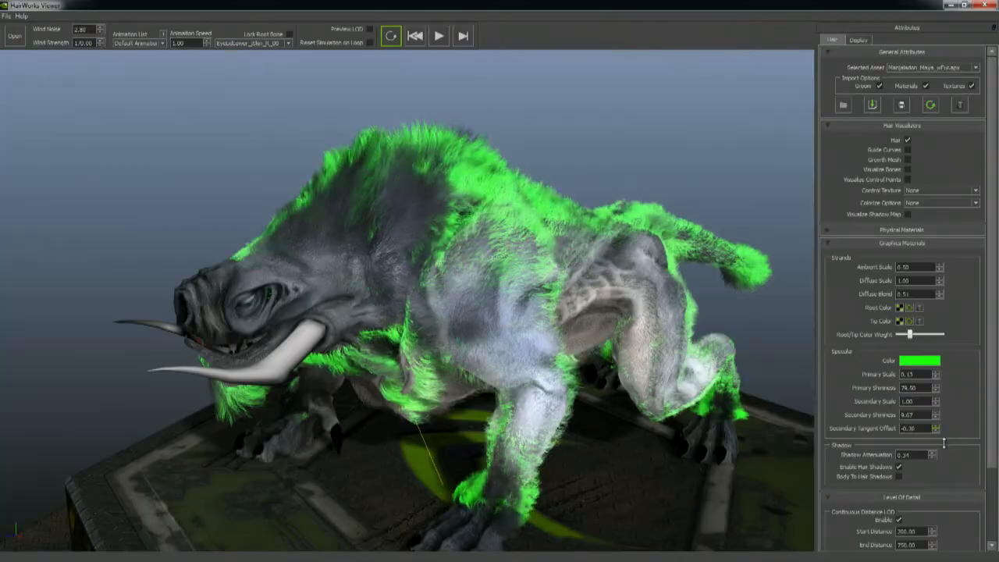
pyautogui.moveTo(943, 444); pyautogui.dragTo(947, 425)
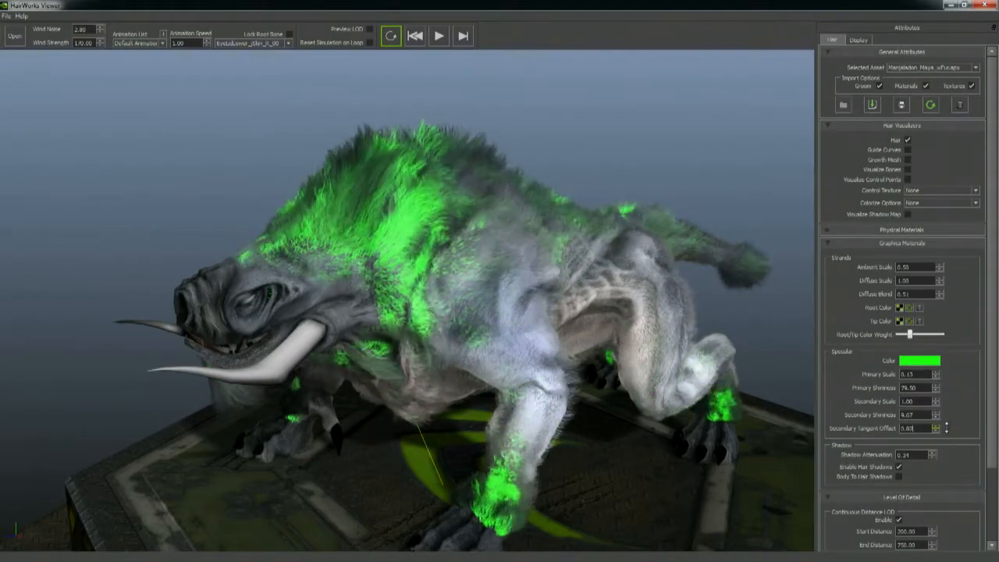
pyautogui.moveTo(936, 403); pyautogui.dragTo(934, 420)
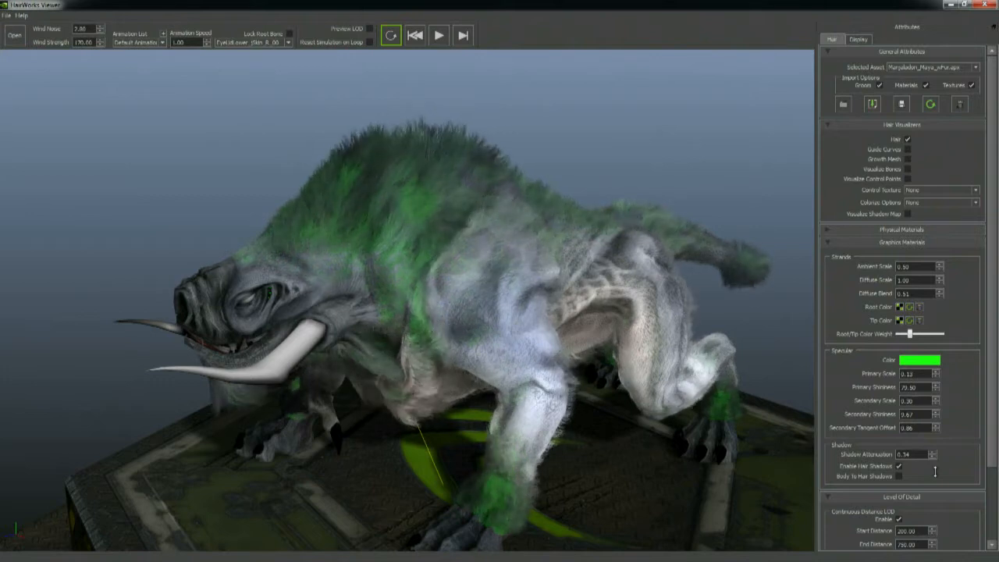
pyautogui.moveTo(935, 415)
pyautogui.mouseDown()
pyautogui.moveTo(936, 434)
pyautogui.moveTo(936, 408)
pyautogui.mouseUp()
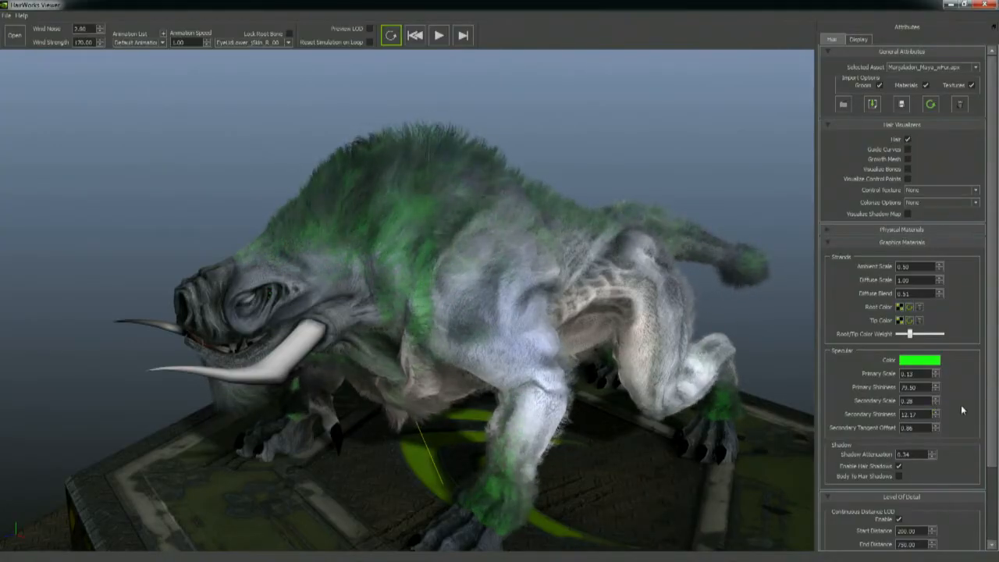
# Step: Change the hair's specular color to a pale cyan with hue 188, saturation 49 and value 255
pyautogui.click(911, 361)
pyautogui.click(547, 278)
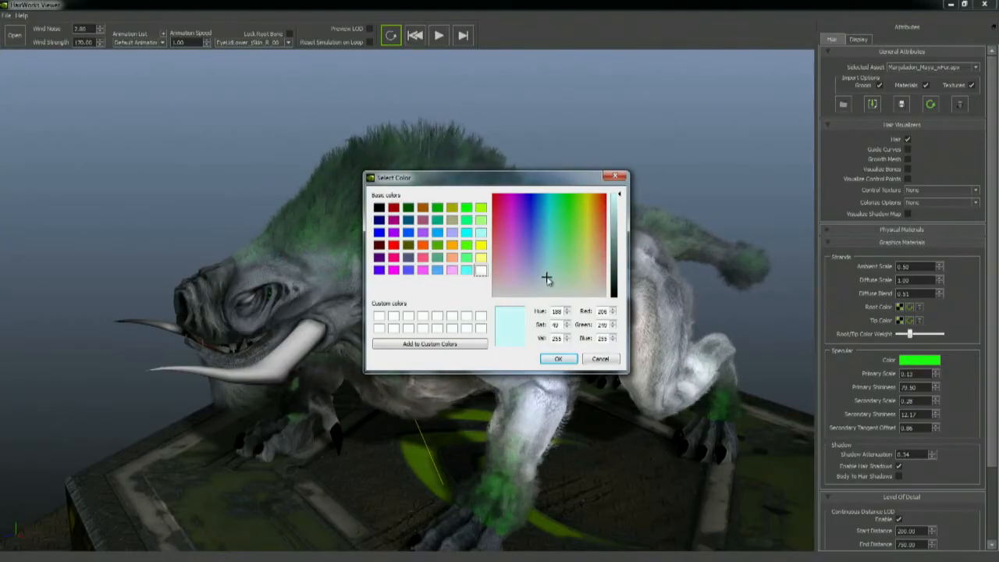
pyautogui.click(558, 358)
pyautogui.keyDown('alt'); pyautogui.moveTo(528, 331); pyautogui.dragTo(317, 232); pyautogui.keyUp('alt')
pyautogui.keyDown('alt'); pyautogui.moveTo(317, 231); pyautogui.dragTo(833, 298, button='right'); pyautogui.keyUp('alt')
pyautogui.keyDown('alt'); pyautogui.moveTo(529, 267); pyautogui.dragTo(512, 245, button='middle'); pyautogui.keyUp('alt')
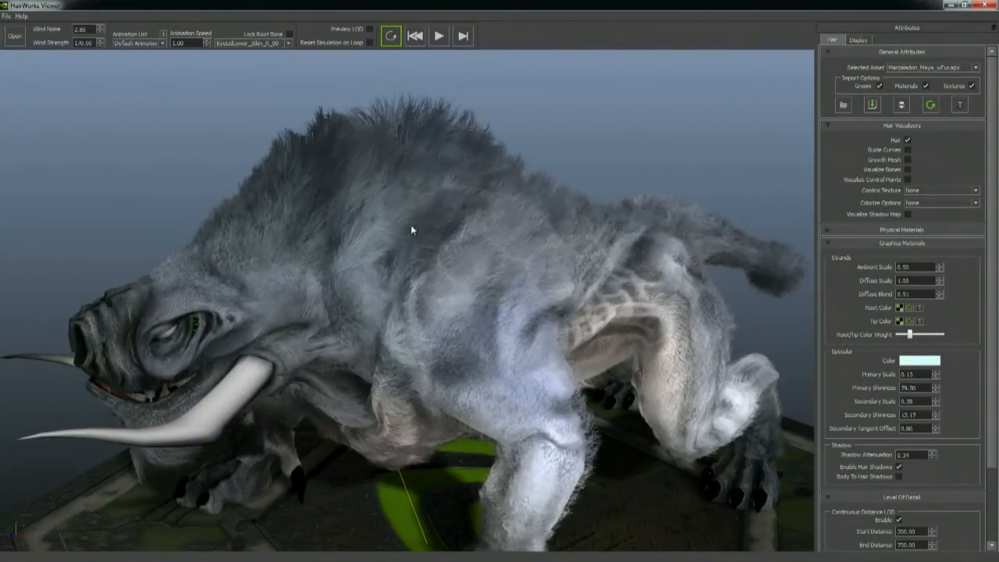
# Step: Try a wind noise of 2.25 on the fur with the whole creature in view
pyautogui.keyDown('alt'); pyautogui.moveTo(669, 342); pyautogui.dragTo(522, 348, button='right'); pyautogui.keyUp('alt')
pyautogui.moveTo(522, 348)
pyautogui.keyDown('alt'); pyautogui.mouseDown()
pyautogui.moveTo(506, 325)
pyautogui.moveTo(504, 341)
pyautogui.mouseUp(); pyautogui.keyUp('alt')
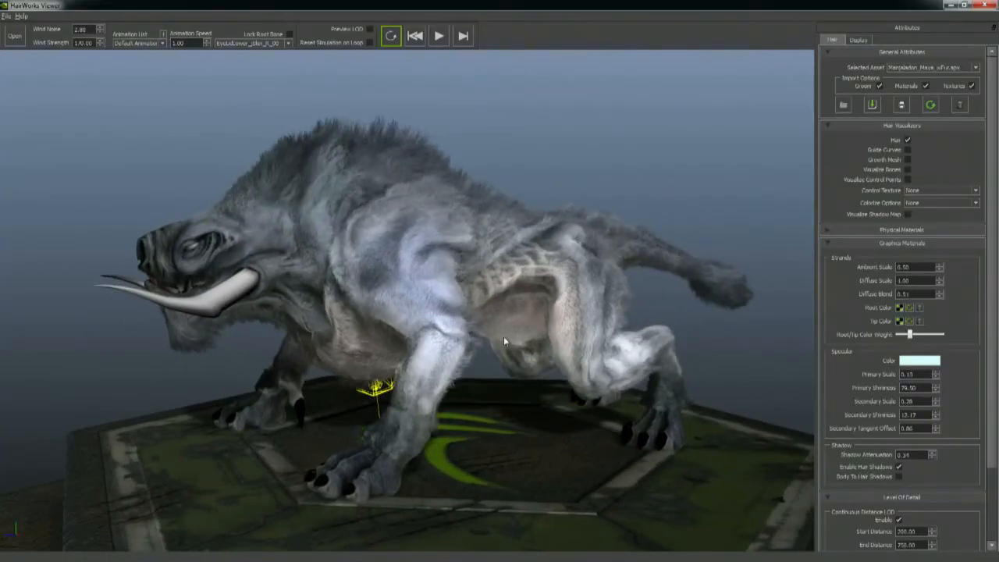
pyautogui.keyDown('alt'); pyautogui.moveTo(504, 341); pyautogui.dragTo(477, 332, button='right'); pyautogui.keyUp('alt')
pyautogui.moveTo(478, 332)
pyautogui.keyDown('alt'); pyautogui.mouseDown()
pyautogui.moveTo(501, 330)
pyautogui.moveTo(469, 332)
pyautogui.mouseUp(); pyautogui.keyUp('alt')
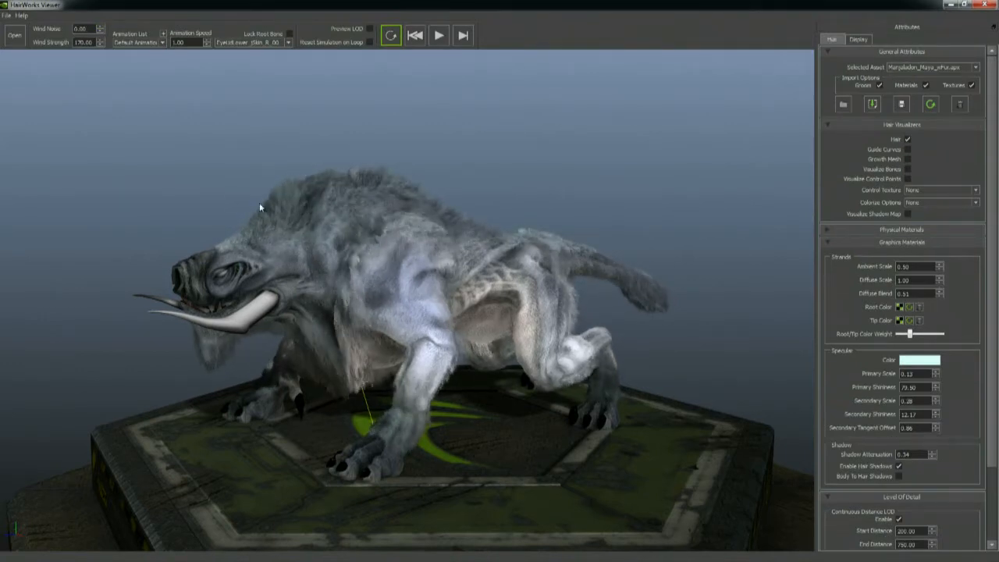
pyautogui.moveTo(100, 28); pyautogui.dragTo(100, 20)
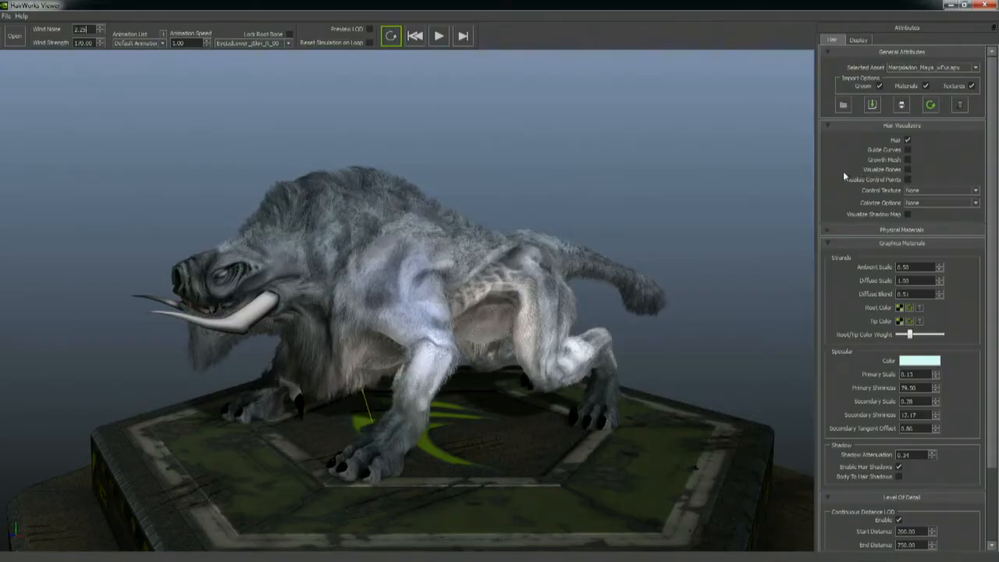
# Step: Set the wind strength to 158 while the wind direction is visualized, and hide the wind visualization again
pyautogui.click(857, 39)
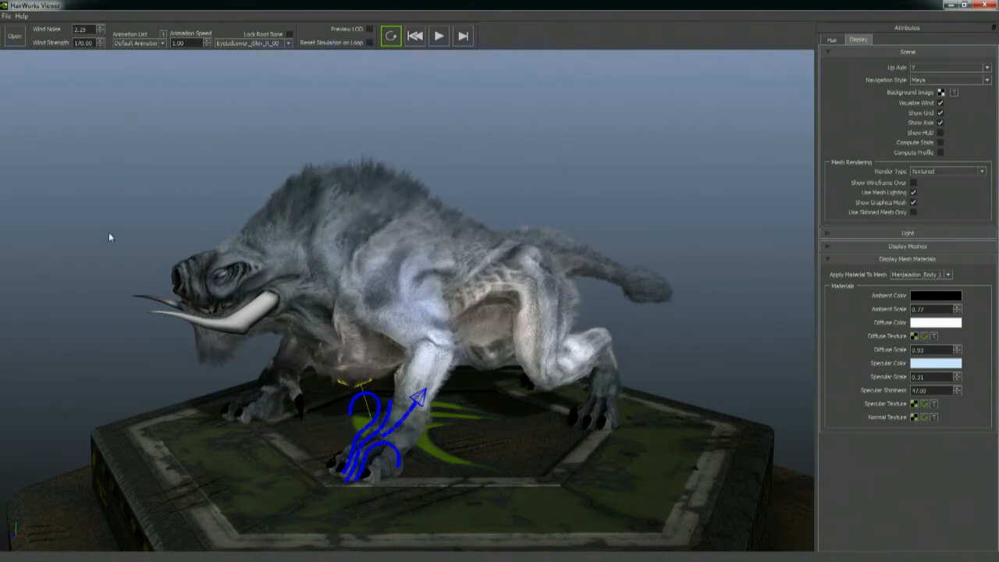
pyautogui.moveTo(99, 44)
pyautogui.mouseDown()
pyautogui.moveTo(95, 38)
pyautogui.moveTo(98, 46)
pyautogui.mouseUp()
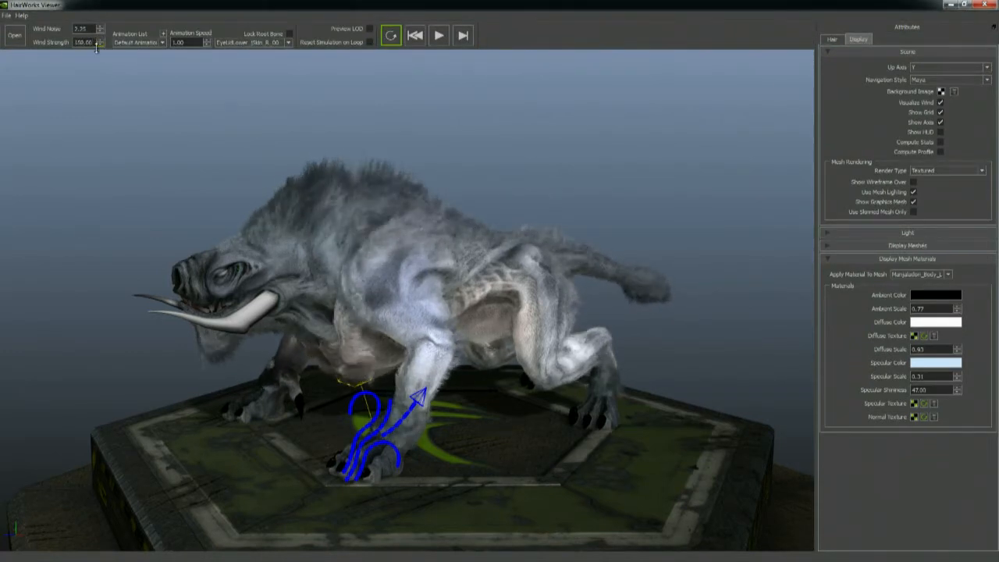
pyautogui.click(940, 102)
pyautogui.click(831, 39)
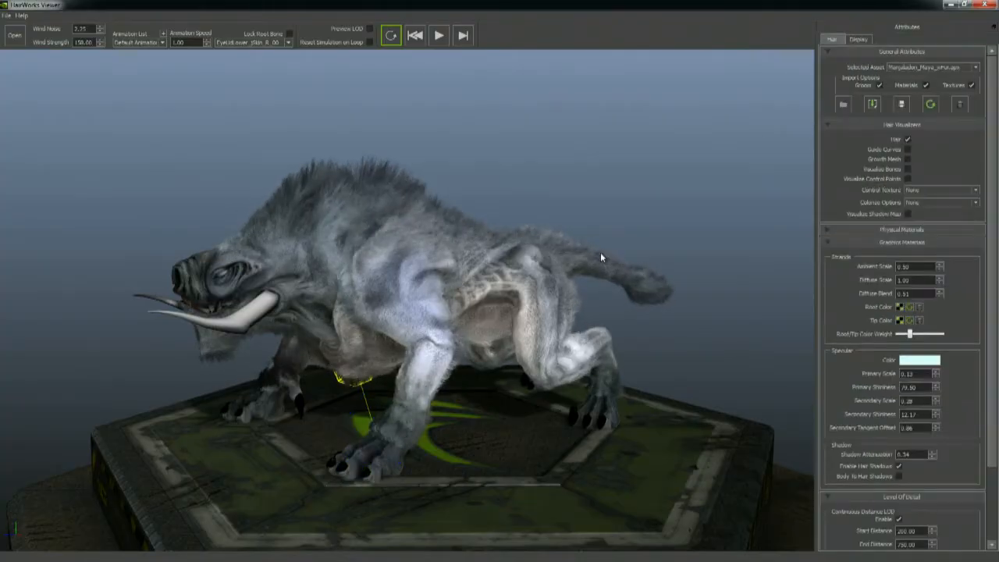
# Step: Turn on body-to-hair shadows for the creature's fur
pyautogui.scroll(-3, 986, 285)
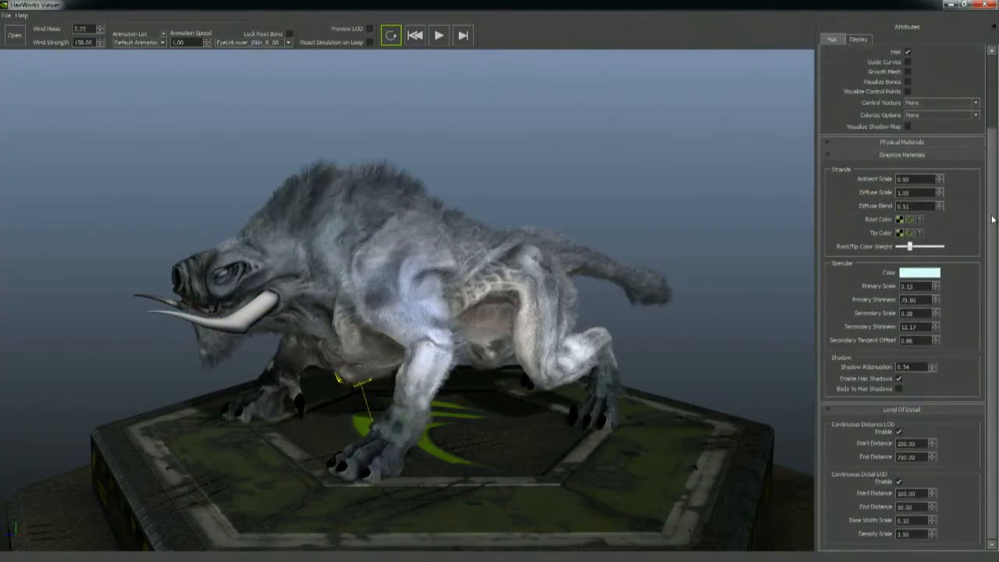
pyautogui.keyDown('alt'); pyautogui.moveTo(390, 264); pyautogui.dragTo(850, 300, button='right'); pyautogui.keyUp('alt')
pyautogui.keyDown('alt'); pyautogui.moveTo(341, 208); pyautogui.dragTo(465, 219, button='middle'); pyautogui.keyUp('alt')
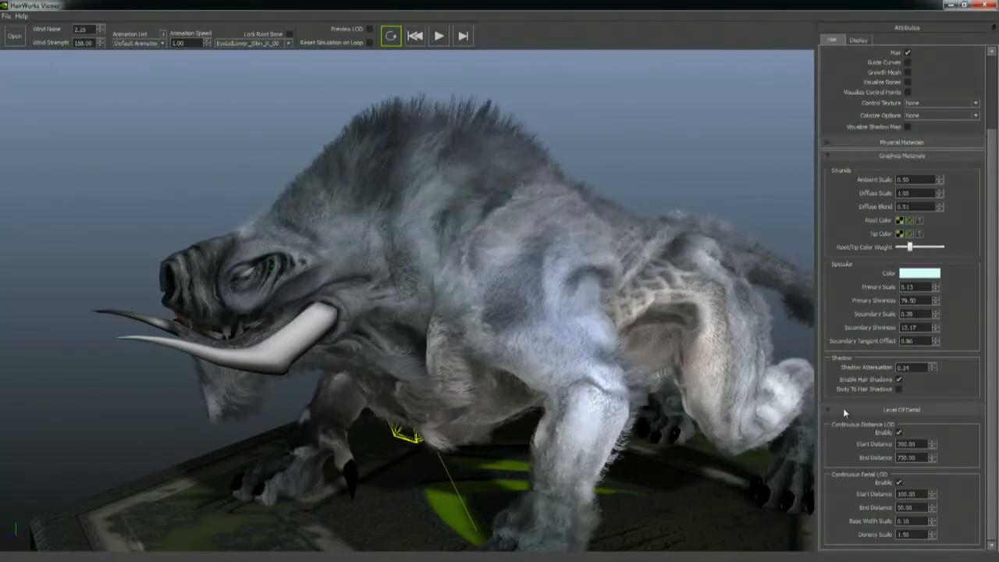
pyautogui.click(899, 388)
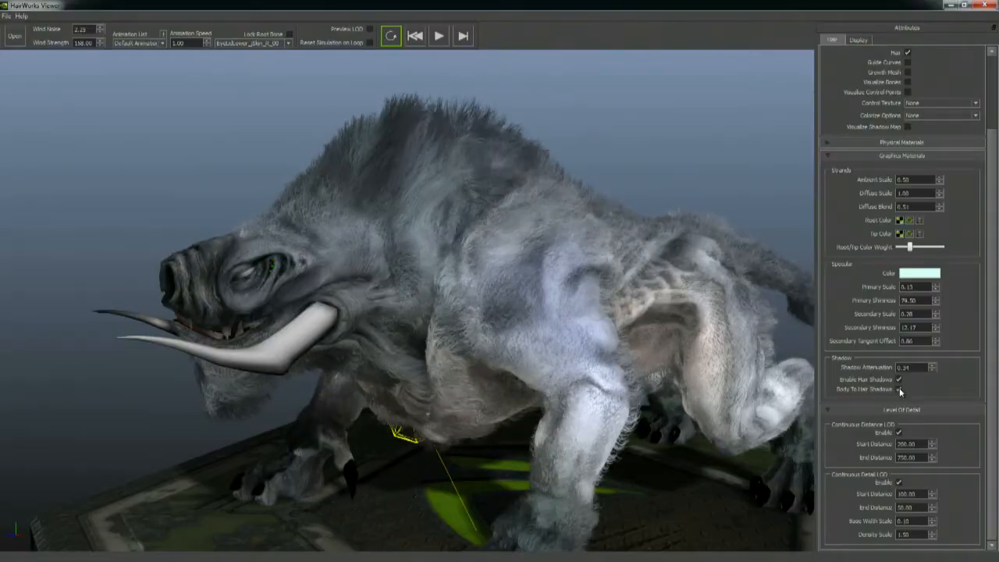
# Step: Raise the hair's shadow attenuation to about 1.63 and set the wind noise to 0
pyautogui.moveTo(931, 367); pyautogui.dragTo(930, 347)
pyautogui.keyDown('alt'); pyautogui.moveTo(476, 301); pyautogui.dragTo(374, 301, button='right'); pyautogui.keyUp('alt')
pyautogui.keyDown('alt'); pyautogui.moveTo(798, 290); pyautogui.dragTo(191, 107, button='right'); pyautogui.keyUp('alt')
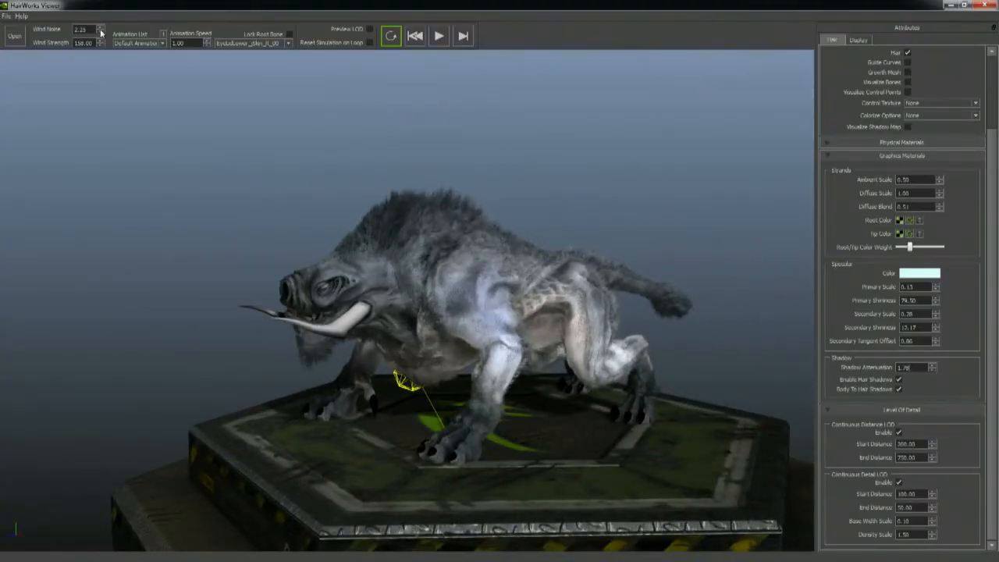
pyautogui.keyDown('alt'); pyautogui.moveTo(429, 286); pyautogui.dragTo(559, 243); pyautogui.keyUp('alt')
pyautogui.moveTo(932, 372); pyautogui.dragTo(932, 366)
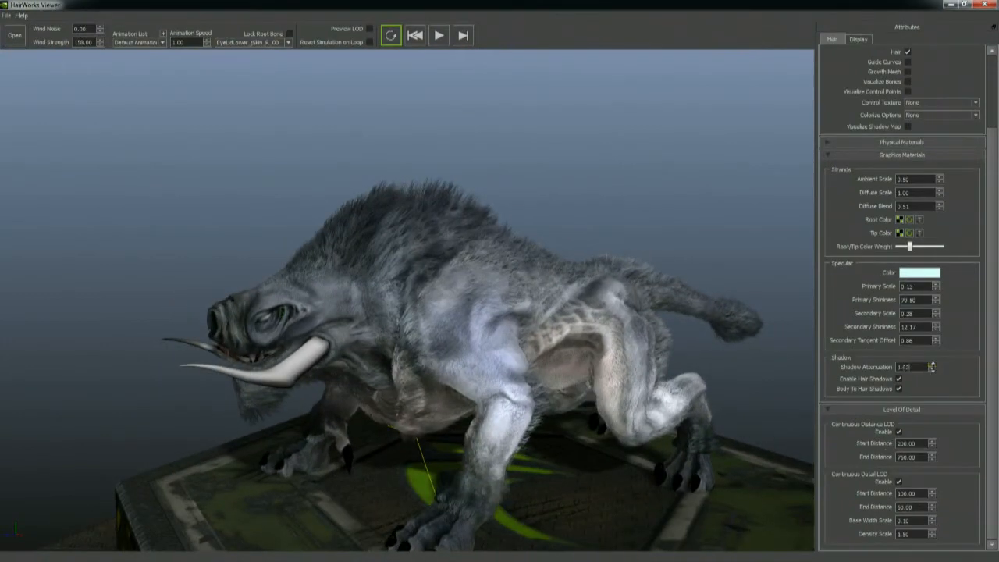
# Step: Collapse the Level Of Detail, Graphics Materials and General Attributes sections and expand the hair's Physical Materials settings
pyautogui.click(898, 412)
pyautogui.click(890, 243)
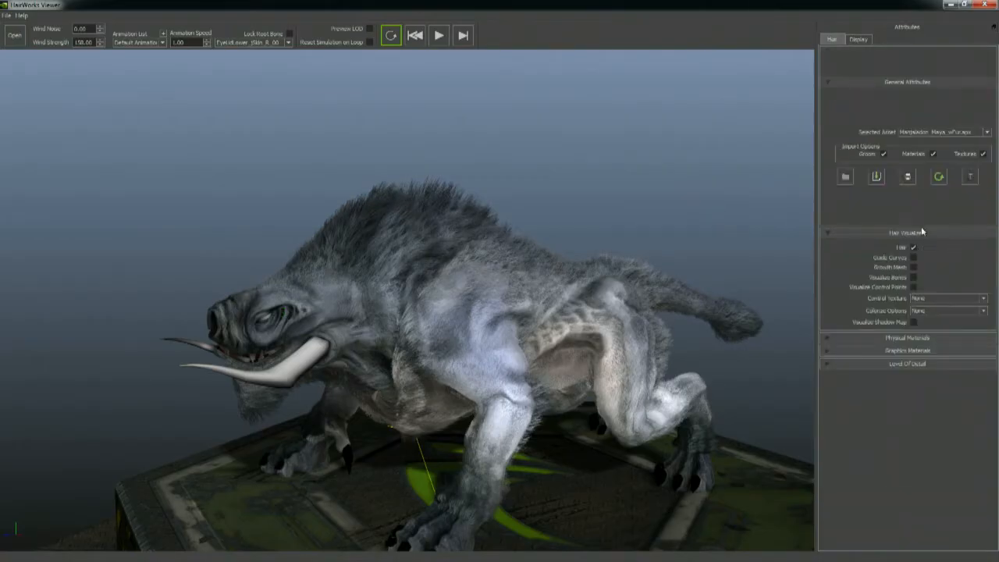
pyautogui.click(898, 82)
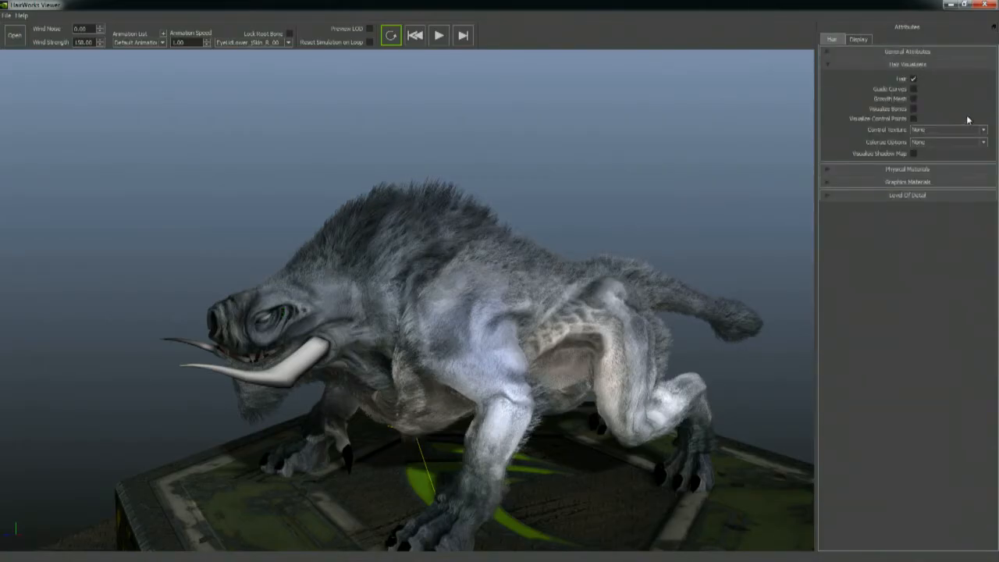
pyautogui.click(887, 168)
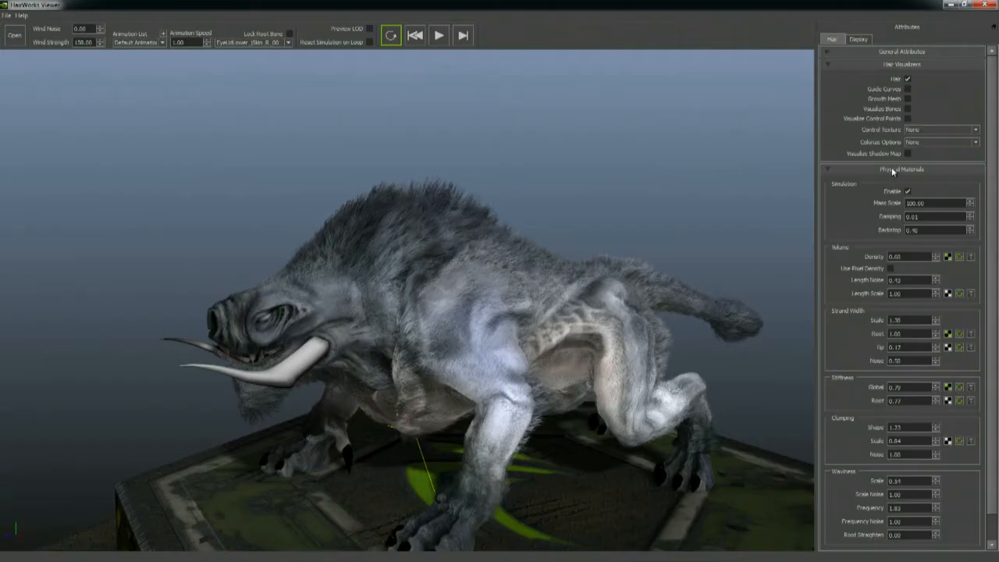
pyautogui.scroll(-1, 993, 133)
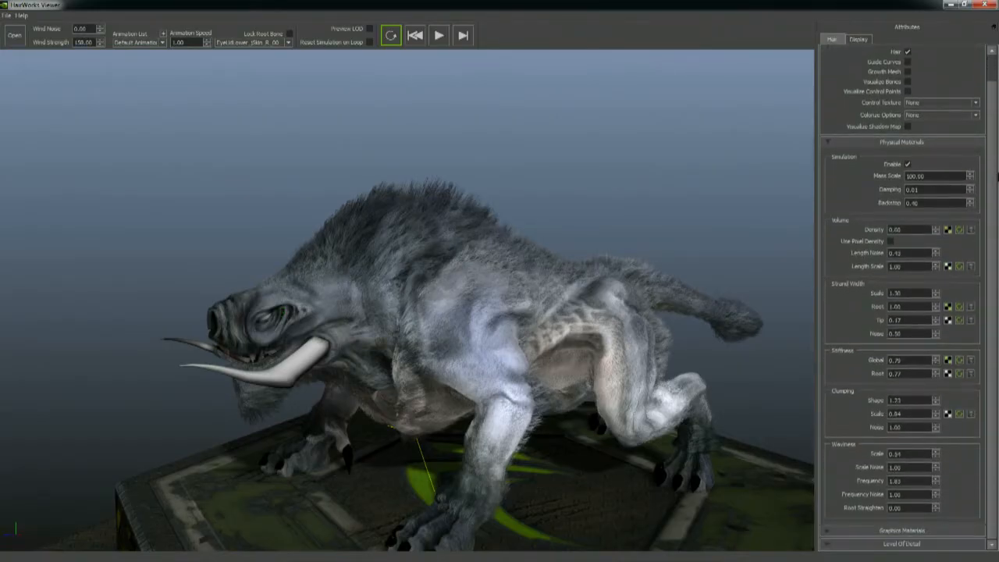
pyautogui.keyDown('alt'); pyautogui.moveTo(468, 305); pyautogui.dragTo(442, 259, button='middle'); pyautogui.keyUp('alt')
pyautogui.moveTo(442, 259)
pyautogui.keyDown('alt'); pyautogui.mouseDown()
pyautogui.moveTo(382, 270)
pyautogui.moveTo(486, 270)
pyautogui.moveTo(432, 273)
pyautogui.mouseUp(); pyautogui.keyUp('alt')
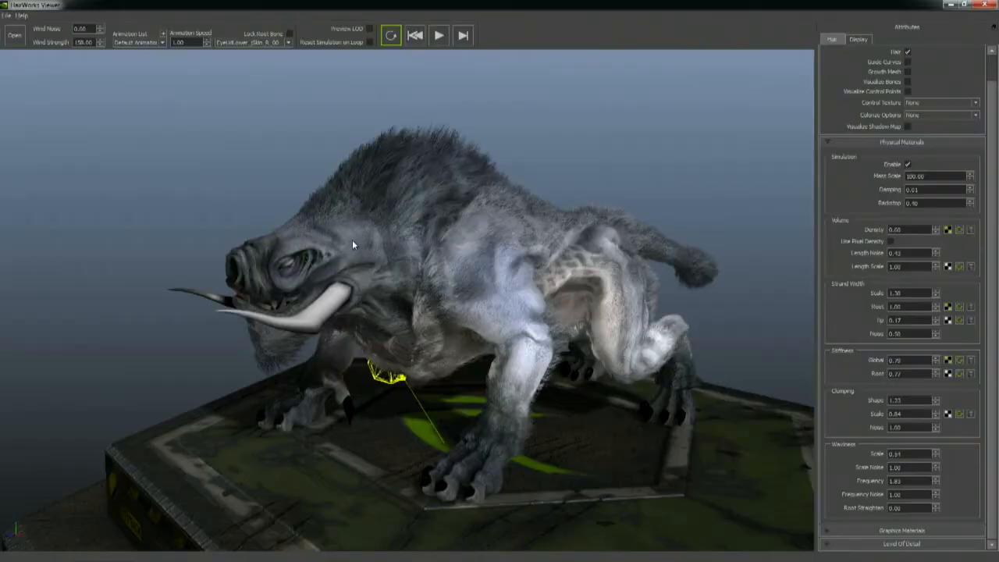
# Step: Raise the hair simulation's mass scale to 368 and set its damping to 0
pyautogui.keyDown('alt'); pyautogui.moveTo(352, 239); pyautogui.dragTo(517, 258, button='right'); pyautogui.keyUp('alt')
pyautogui.keyDown('alt'); pyautogui.moveTo(517, 257); pyautogui.dragTo(484, 262); pyautogui.keyUp('alt')
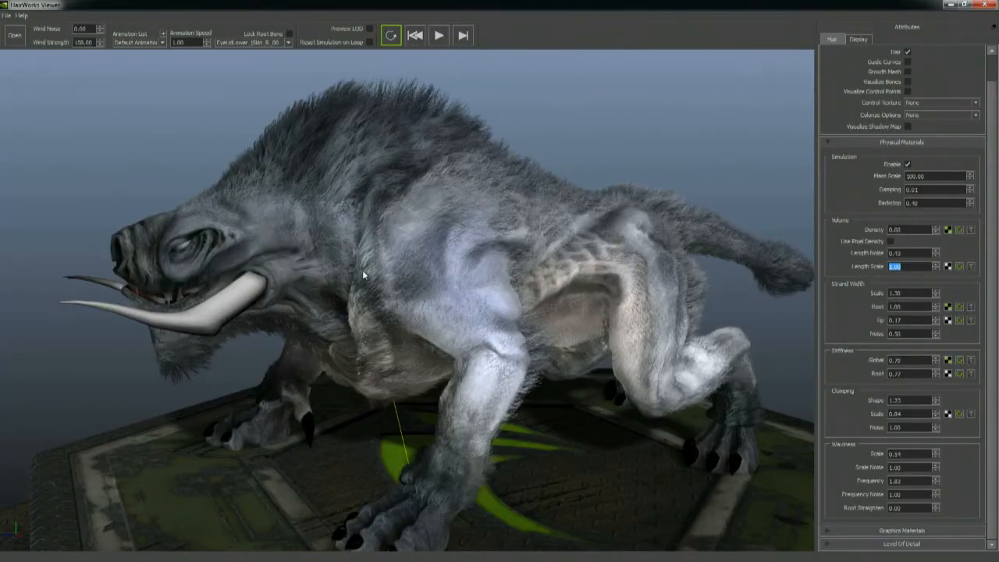
pyautogui.keyDown('alt'); pyautogui.moveTo(265, 248); pyautogui.dragTo(478, 196, button='right'); pyautogui.keyUp('alt')
pyautogui.keyDown('alt'); pyautogui.moveTo(478, 196); pyautogui.dragTo(383, 201, button='middle'); pyautogui.keyUp('alt')
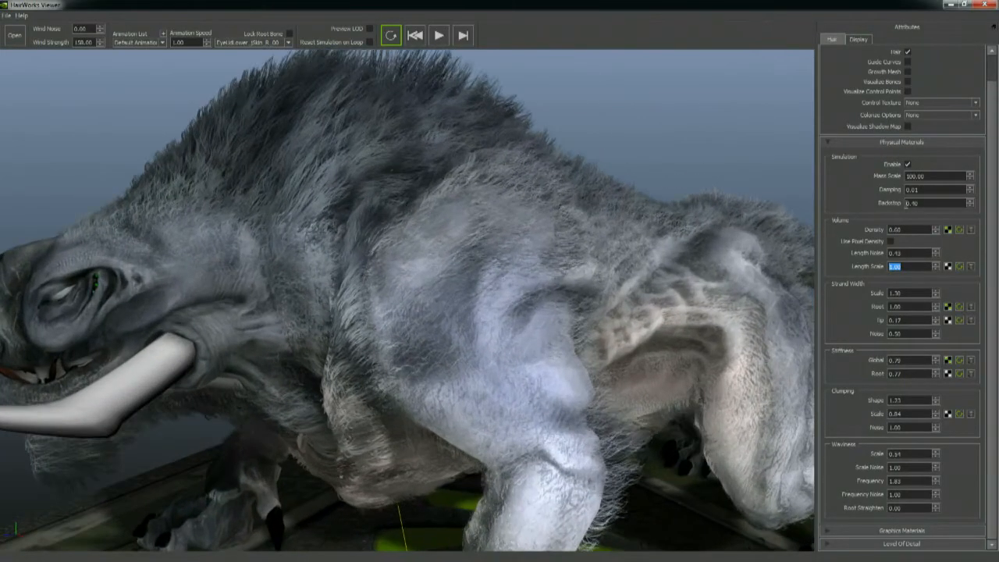
pyautogui.scroll(-4, 572, 227)
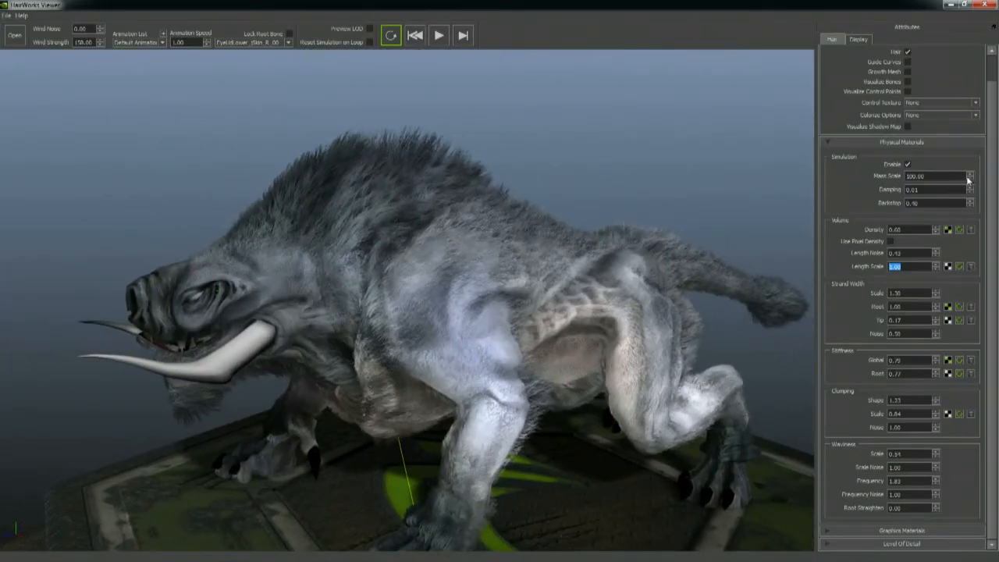
pyautogui.moveTo(969, 178); pyautogui.dragTo(995, 147)
pyautogui.click(970, 192)
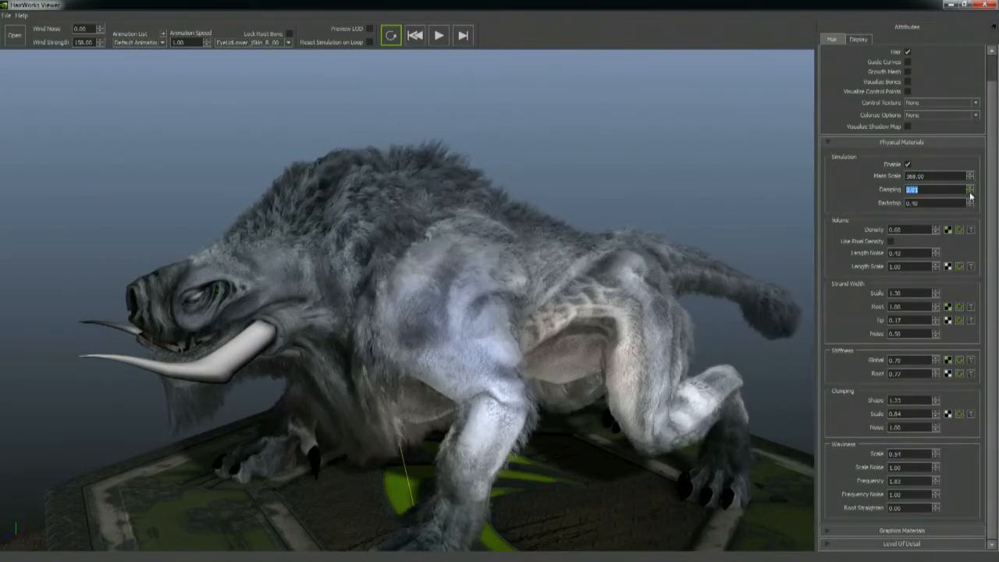
pyautogui.write('0')
pyautogui.press('Return')
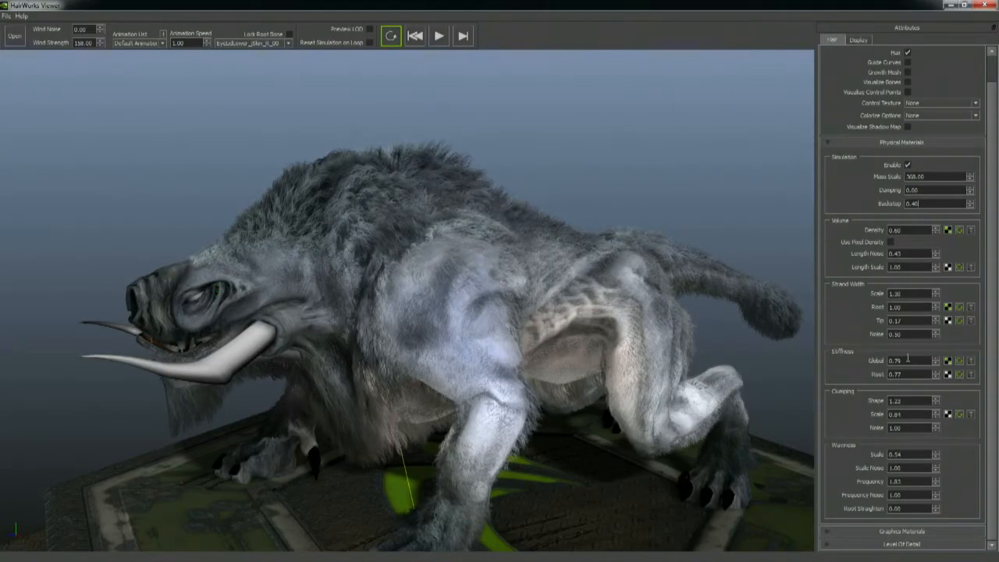
# Step: Remove the texture from the hair's global stiffness and set both root and global stiffness to 0
pyautogui.click(973, 362)
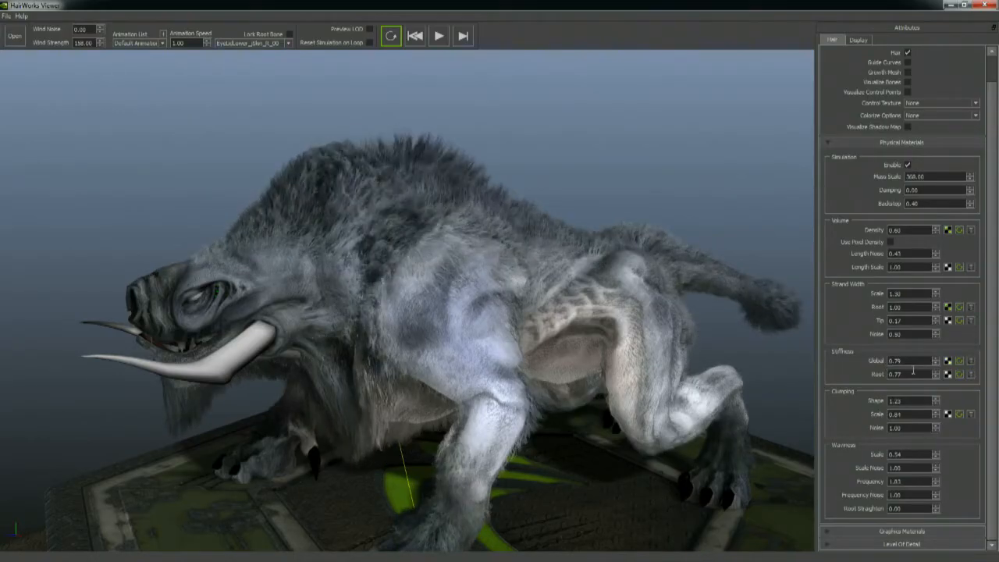
pyautogui.moveTo(935, 376); pyautogui.dragTo(939, 510)
pyautogui.moveTo(938, 362); pyautogui.dragTo(939, 437)
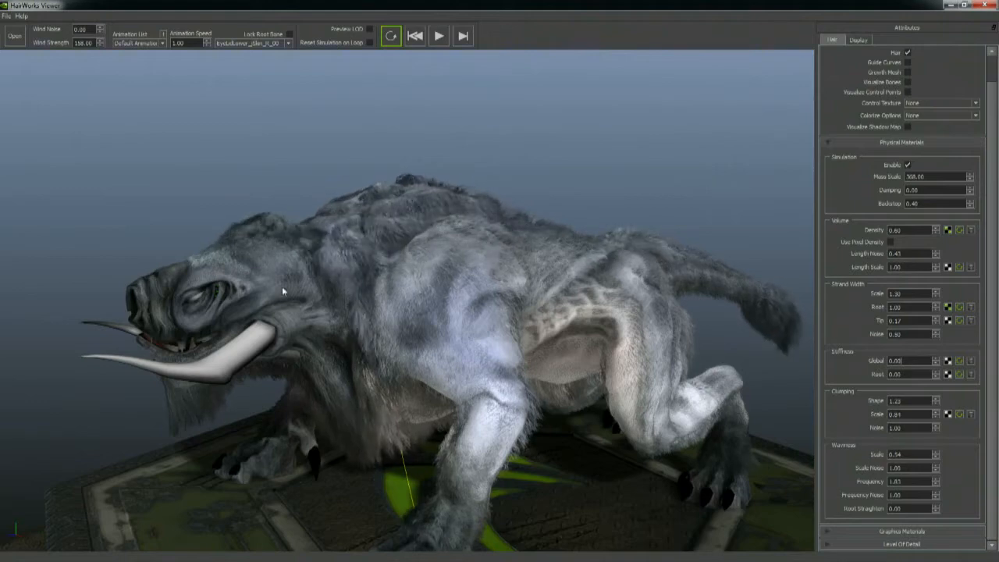
# Step: Examine up close how the fur lies against the skin along the creature's back and neck
pyautogui.keyDown('alt'); pyautogui.moveTo(412, 210); pyautogui.dragTo(533, 208, button='right'); pyautogui.keyUp('alt')
pyautogui.keyDown('alt'); pyautogui.moveTo(353, 152); pyautogui.dragTo(427, 174, button='middle'); pyautogui.keyUp('alt')
pyautogui.keyDown('alt'); pyautogui.moveTo(426, 174); pyautogui.dragTo(469, 234); pyautogui.keyUp('alt')
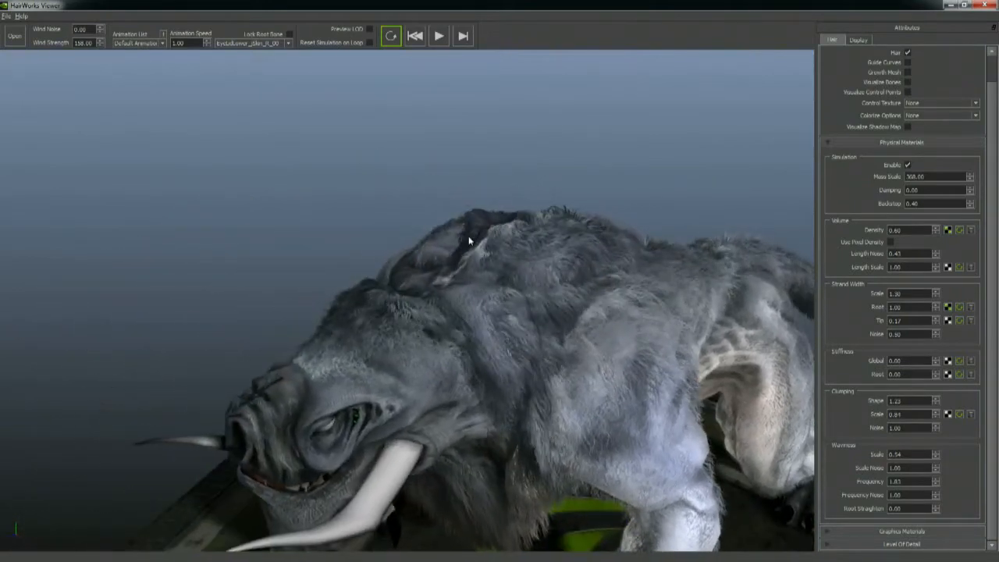
pyautogui.keyDown('alt'); pyautogui.moveTo(469, 234); pyautogui.dragTo(586, 258, button='right'); pyautogui.keyUp('alt')
pyautogui.keyDown('alt'); pyautogui.moveTo(586, 259); pyautogui.dragTo(418, 233); pyautogui.keyUp('alt')
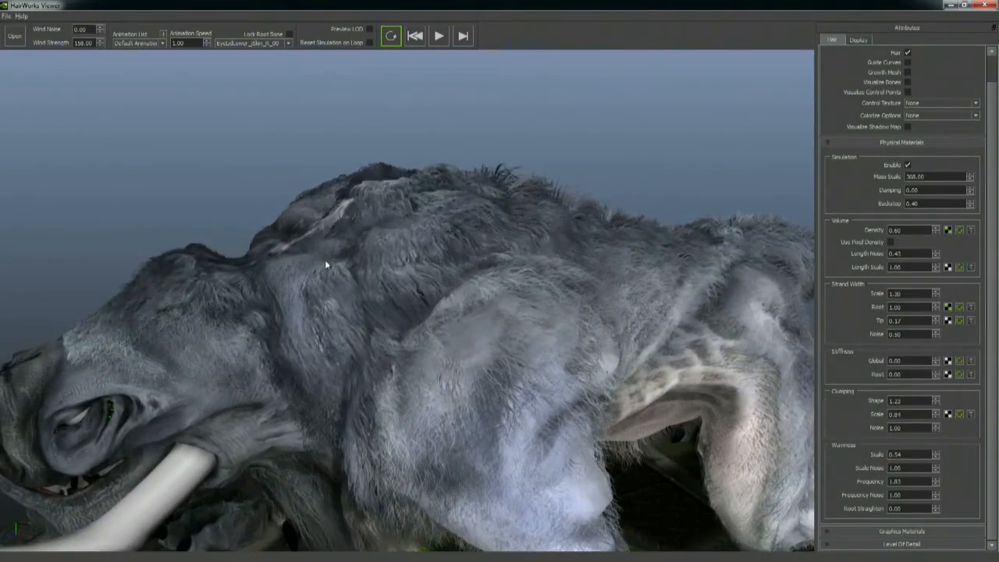
# Step: Raise the hair's backstop to 0.61 and check how the fur sits off the body along the back and head
pyautogui.keyDown('alt'); pyautogui.moveTo(465, 209); pyautogui.dragTo(351, 183, button='right'); pyautogui.keyUp('alt')
pyautogui.moveTo(492, 292)
pyautogui.keyDown('alt'); pyautogui.mouseDown()
pyautogui.moveTo(536, 292)
pyautogui.moveTo(488, 293)
pyautogui.mouseUp(); pyautogui.keyUp('alt')
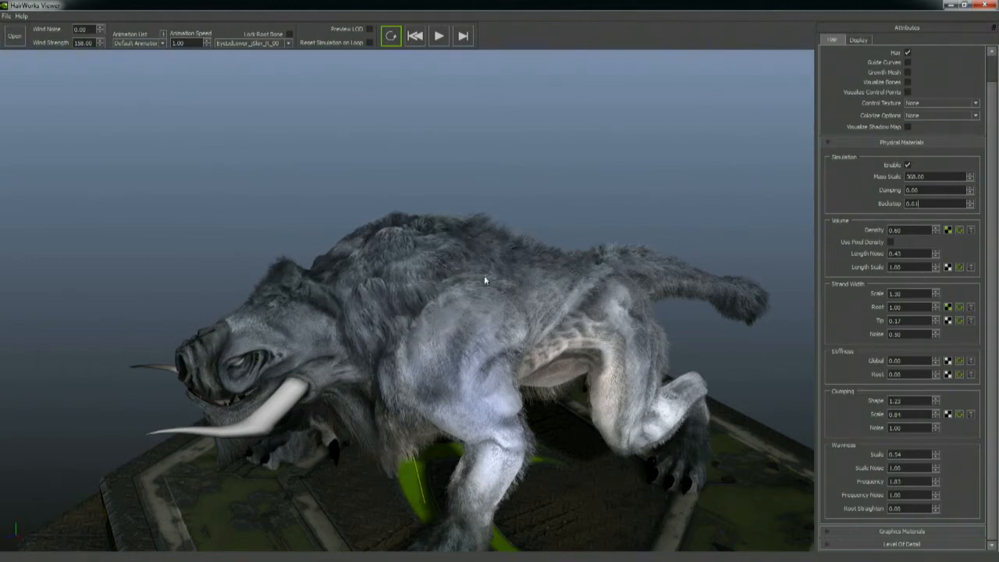
pyautogui.keyDown('alt'); pyautogui.moveTo(410, 248); pyautogui.dragTo(475, 243); pyautogui.keyUp('alt')
pyautogui.keyDown('alt'); pyautogui.moveTo(474, 244); pyautogui.dragTo(594, 248, button='right'); pyautogui.keyUp('alt')
pyautogui.keyDown('alt'); pyautogui.moveTo(643, 242); pyautogui.dragTo(564, 221); pyautogui.keyUp('alt')
pyautogui.keyDown('alt'); pyautogui.moveTo(564, 221); pyautogui.dragTo(617, 221, button='right'); pyautogui.keyUp('alt')
pyautogui.keyDown('alt'); pyautogui.moveTo(617, 220); pyautogui.dragTo(608, 220); pyautogui.keyUp('alt')
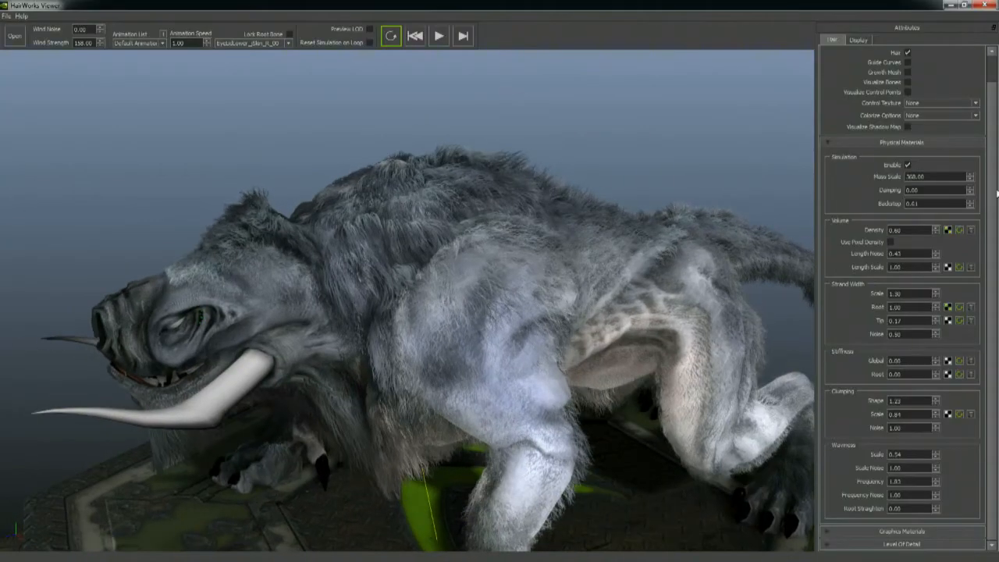
pyautogui.keyDown('alt'); pyautogui.moveTo(560, 263); pyautogui.dragTo(514, 229); pyautogui.keyUp('alt')
pyautogui.keyDown('alt'); pyautogui.moveTo(514, 229); pyautogui.dragTo(545, 231, button='right'); pyautogui.keyUp('alt')
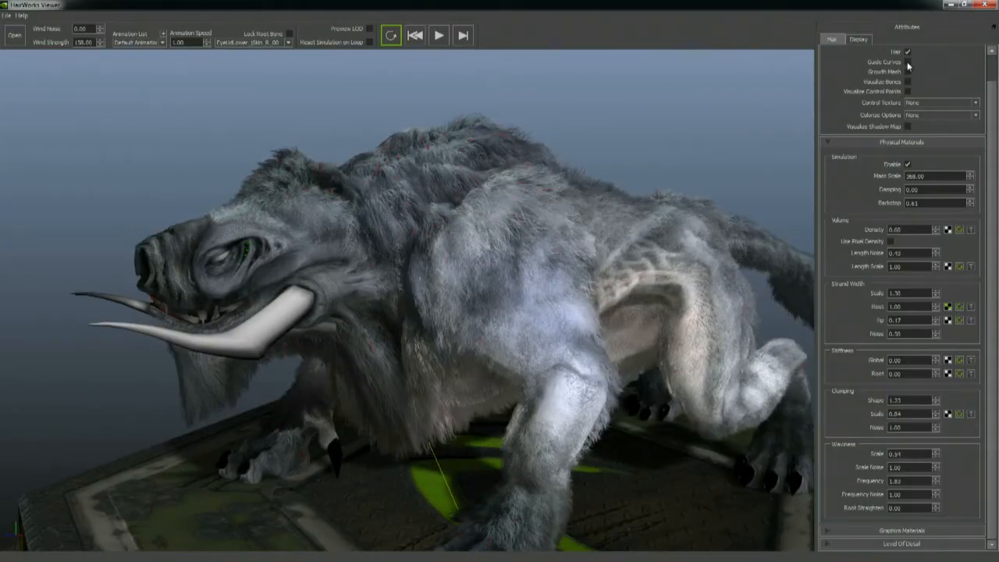
# Step: Show the hair's guide curves and examine the fur growth around the creature's forehead and eye up close
pyautogui.click(906, 62)
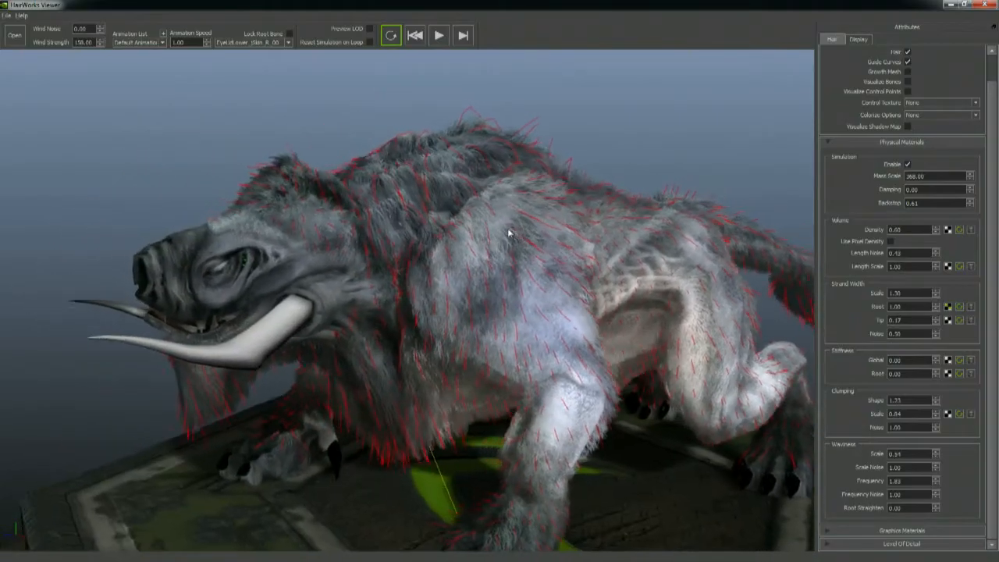
pyautogui.keyDown('alt'); pyautogui.moveTo(302, 243); pyautogui.dragTo(500, 261, button='right'); pyautogui.keyUp('alt')
pyautogui.keyDown('alt'); pyautogui.moveTo(200, 196); pyautogui.dragTo(320, 332, button='middle'); pyautogui.keyUp('alt')
pyautogui.keyDown('alt'); pyautogui.moveTo(167, 248); pyautogui.dragTo(512, 302, button='right'); pyautogui.keyUp('alt')
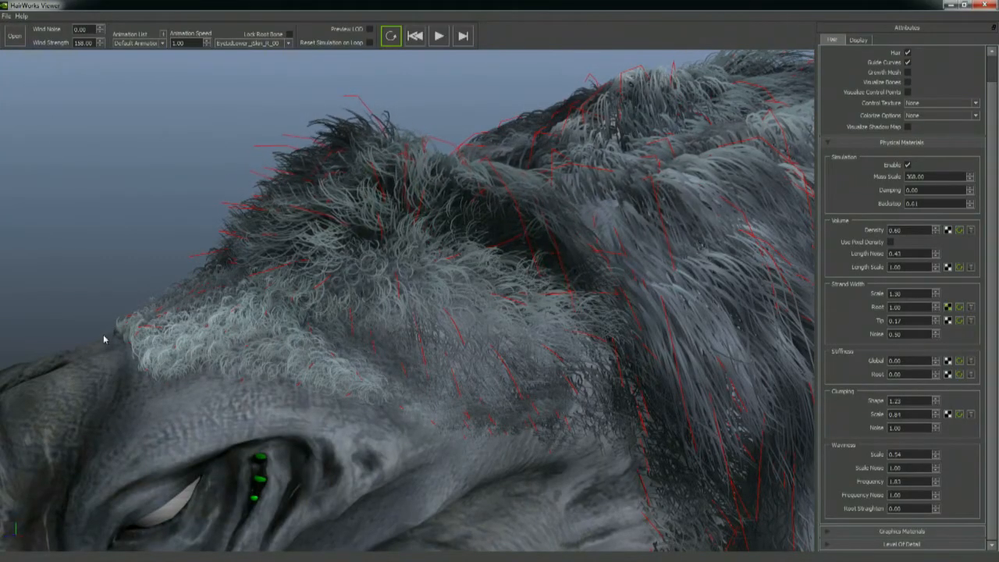
# Step: Load Manjaladon_density.dds as the hair's density texture and inspect the fur coverage on the flank and head
pyautogui.click(948, 230)
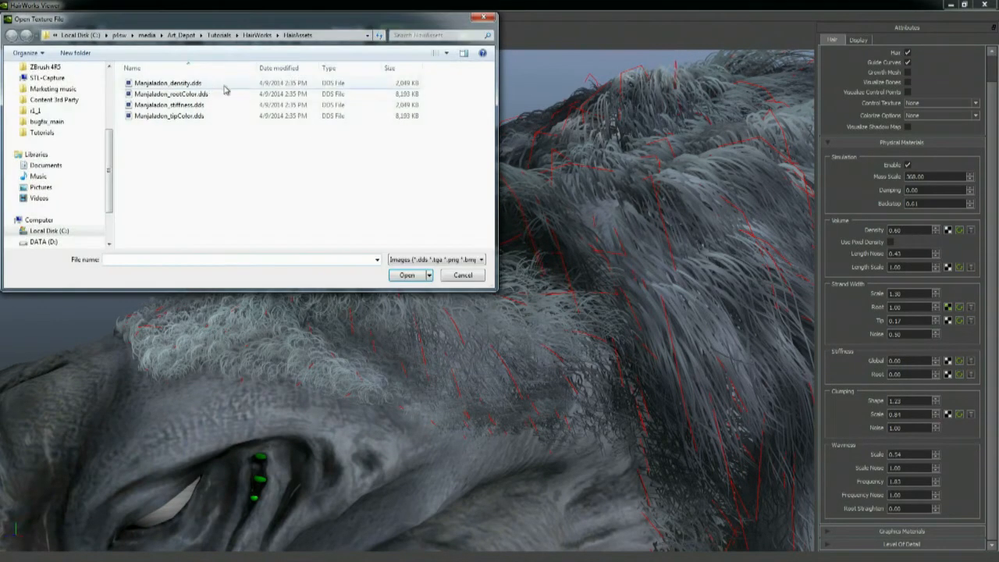
pyautogui.click(167, 83)
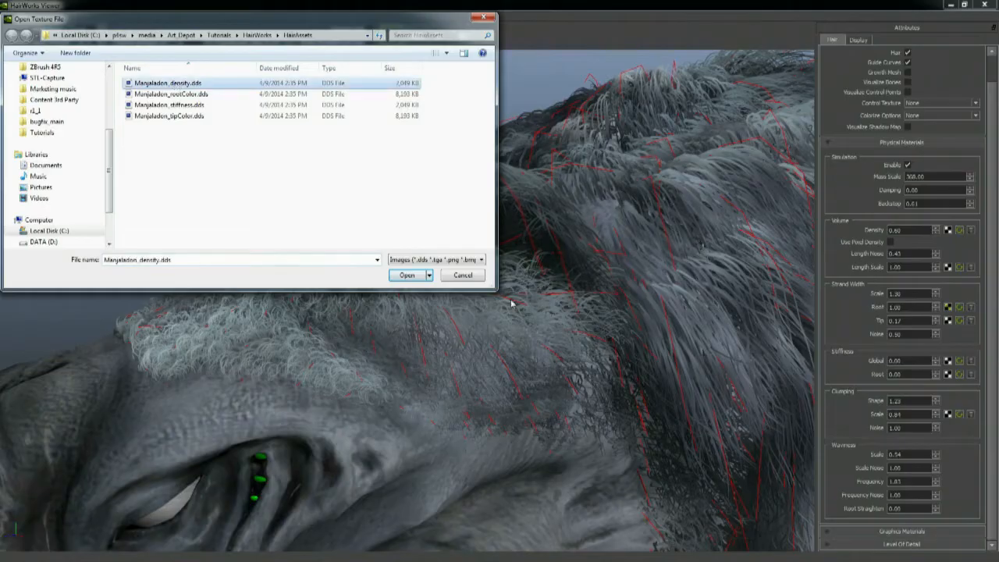
pyautogui.click(406, 276)
pyautogui.moveTo(128, 295); pyautogui.dragTo(431, 421)
pyautogui.moveTo(547, 372); pyautogui.dragTo(577, 293)
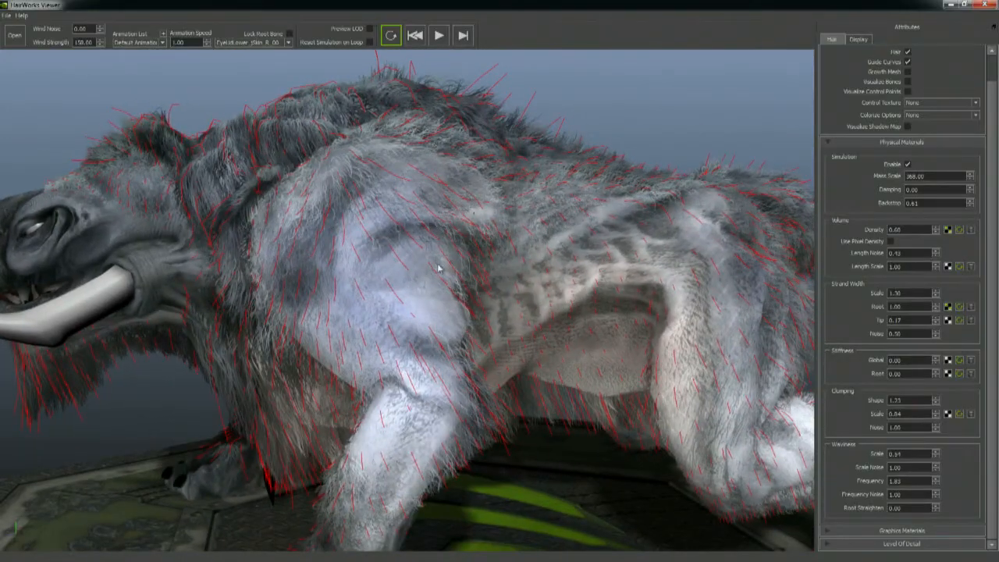
pyautogui.moveTo(500, 267); pyautogui.dragTo(500, 266)
pyautogui.moveTo(581, 270); pyautogui.dragTo(360, 101)
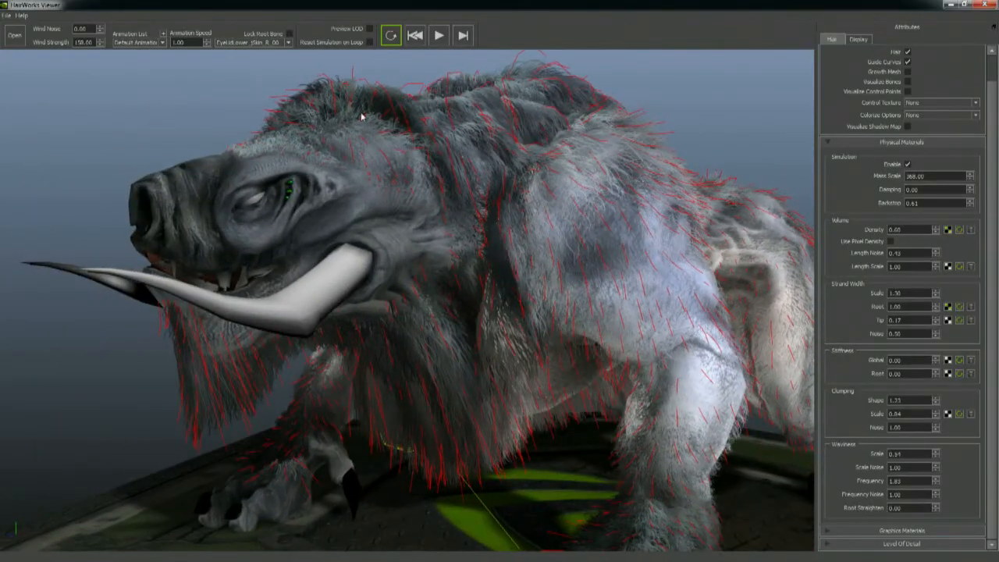
pyautogui.moveTo(258, 323); pyautogui.dragTo(755, 238)
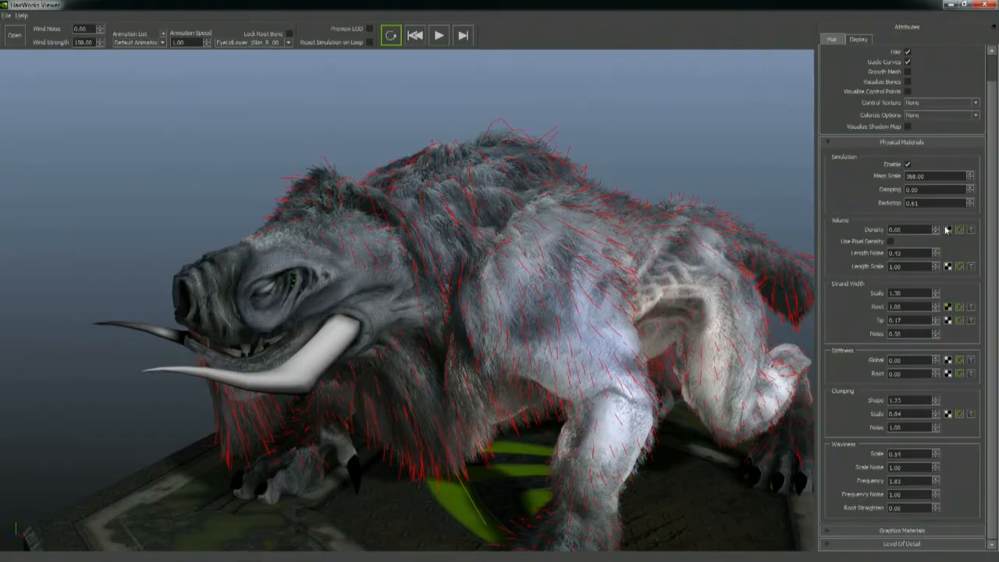
# Step: Lower the hair density to 0.40 and hide the guide curves
pyautogui.moveTo(935, 231)
pyautogui.mouseDown()
pyautogui.moveTo(935, 221)
pyautogui.moveTo(935, 231)
pyautogui.mouseUp()
pyautogui.click(908, 63)
pyautogui.moveTo(990, 123); pyautogui.dragTo(994, 97)
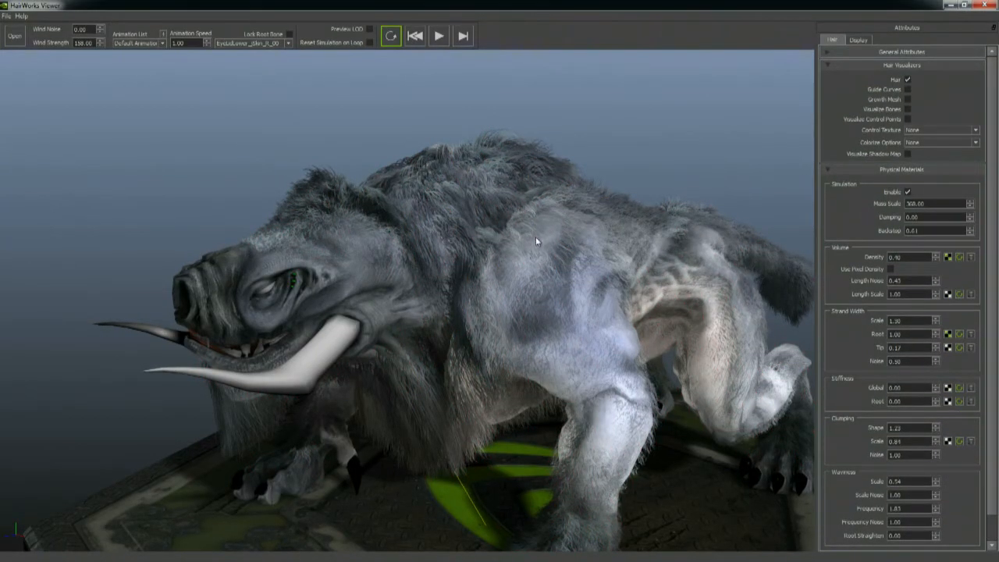
# Step: Try out pixel density on the fur and switch it off again
pyautogui.click(891, 268)
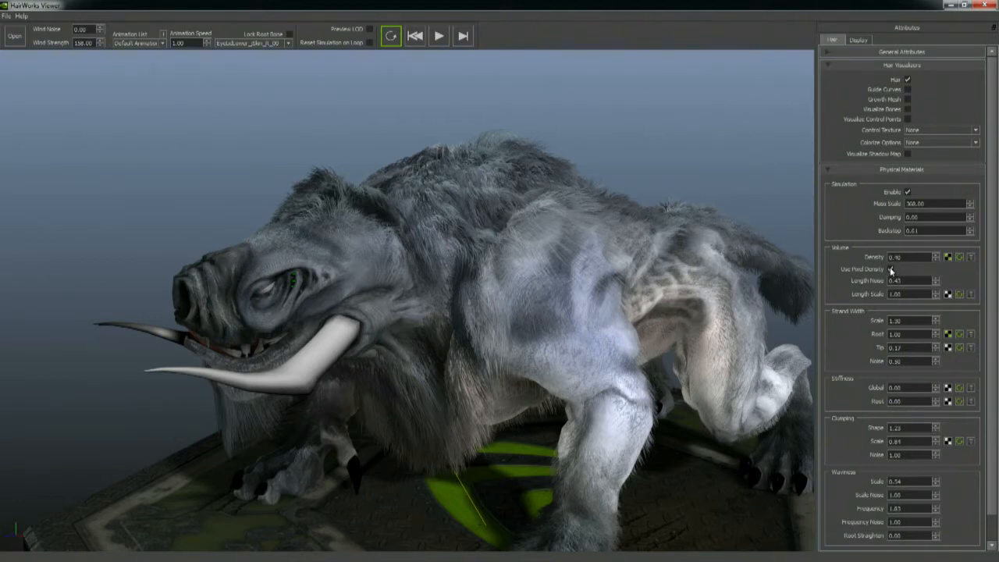
pyautogui.click(891, 269)
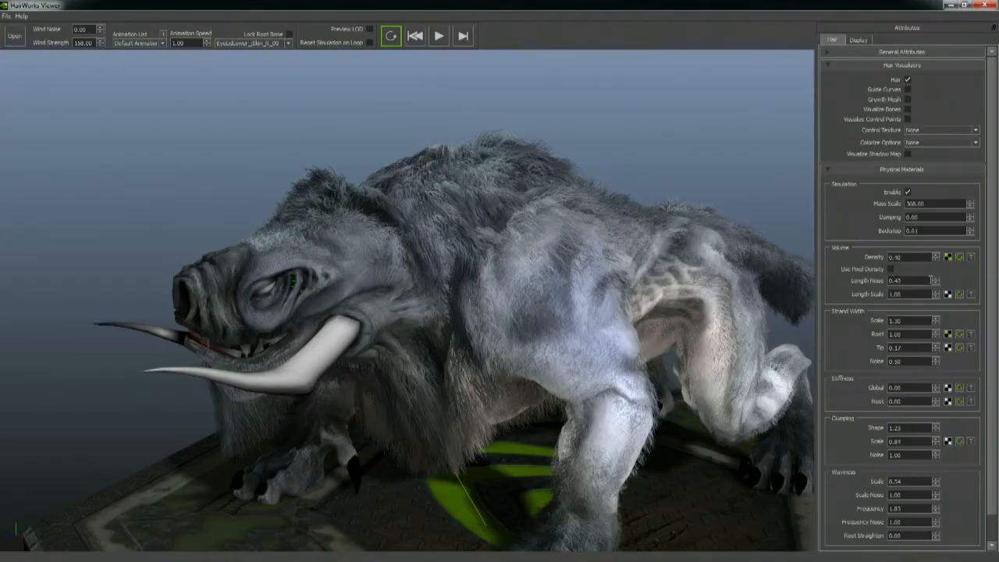
# Step: Disable the hair simulation and, after trying a length noise of 0.01, raise the length noise to about 0.73
pyautogui.moveTo(937, 279); pyautogui.dragTo(950, 328)
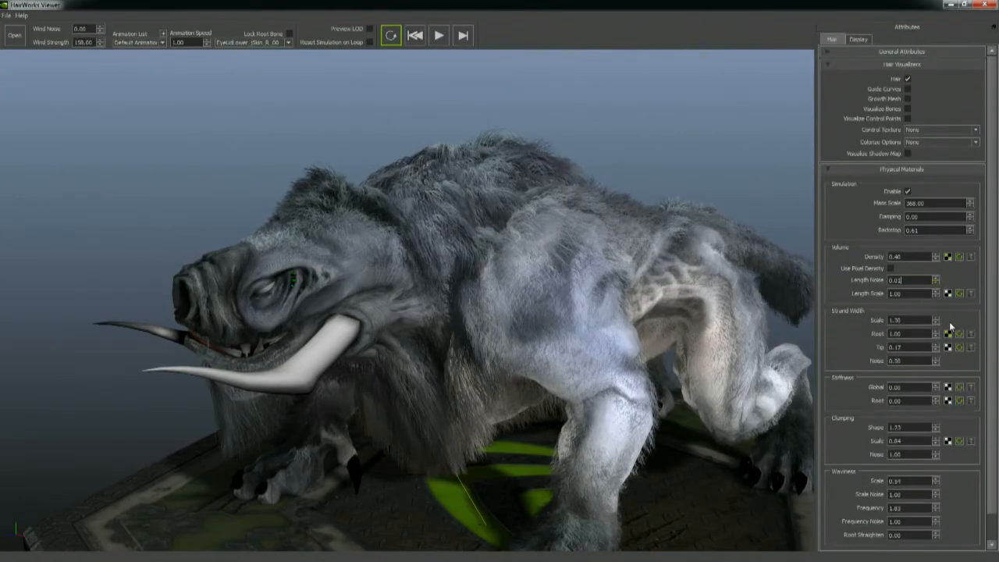
pyautogui.click(906, 192)
pyautogui.keyDown('alt'); pyautogui.moveTo(530, 195); pyautogui.dragTo(336, 194); pyautogui.keyUp('alt')
pyautogui.keyDown('alt'); pyautogui.moveTo(336, 194); pyautogui.dragTo(363, 245, button='middle'); pyautogui.keyUp('alt')
pyautogui.keyDown('alt'); pyautogui.moveTo(362, 245); pyautogui.dragTo(674, 291, button='right'); pyautogui.keyUp('alt')
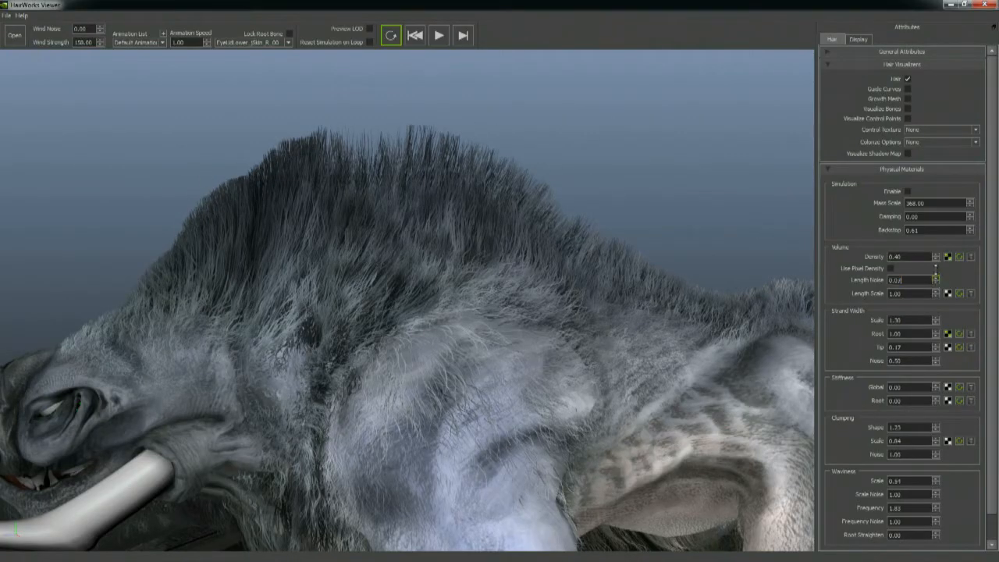
pyautogui.moveTo(936, 280); pyautogui.dragTo(933, 215)
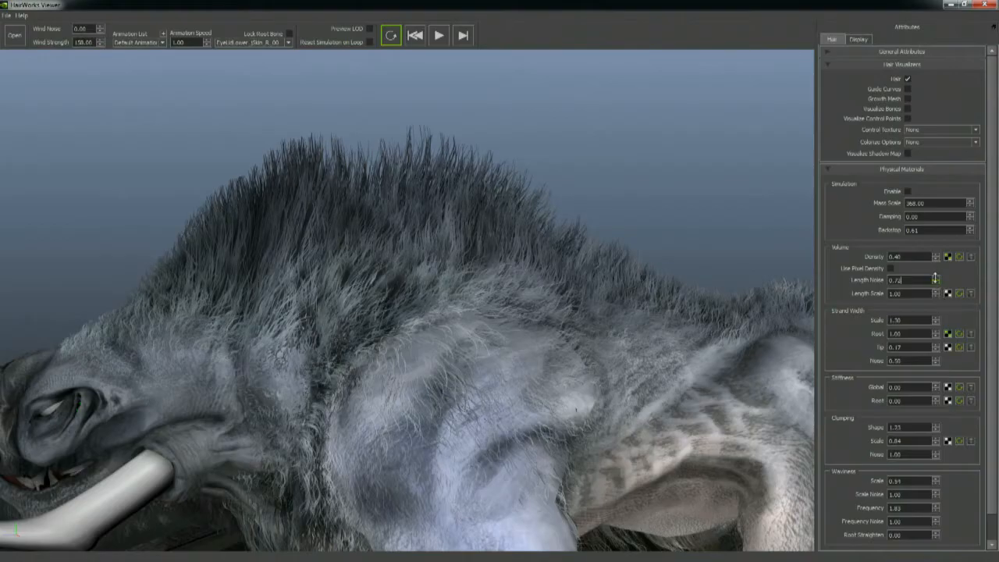
# Step: Try out the length scale on the back fur and lower the hair density to 0.20
pyautogui.keyDown('alt'); pyautogui.moveTo(671, 324); pyautogui.dragTo(471, 297, button='right'); pyautogui.keyUp('alt')
pyautogui.keyDown('alt'); pyautogui.moveTo(471, 297); pyautogui.dragTo(492, 280); pyautogui.keyUp('alt')
pyautogui.moveTo(936, 292)
pyautogui.mouseDown()
pyautogui.moveTo(935, 353)
pyautogui.moveTo(940, 296)
pyautogui.moveTo(942, 359)
pyautogui.moveTo(943, 336)
pyautogui.moveTo(948, 400)
pyautogui.moveTo(951, 365)
pyautogui.moveTo(957, 400)
pyautogui.moveTo(959, 341)
pyautogui.moveTo(927, 278)
pyautogui.mouseUp()
pyautogui.keyDown('alt'); pyautogui.moveTo(749, 259); pyautogui.dragTo(698, 297); pyautogui.keyUp('alt')
pyautogui.keyDown('alt'); pyautogui.moveTo(316, 214); pyautogui.dragTo(372, 253, button='middle'); pyautogui.keyUp('alt')
pyautogui.keyDown('alt'); pyautogui.moveTo(372, 253); pyautogui.dragTo(997, 244, button='right'); pyautogui.keyUp('alt')
pyautogui.moveTo(935, 258); pyautogui.dragTo(934, 261)
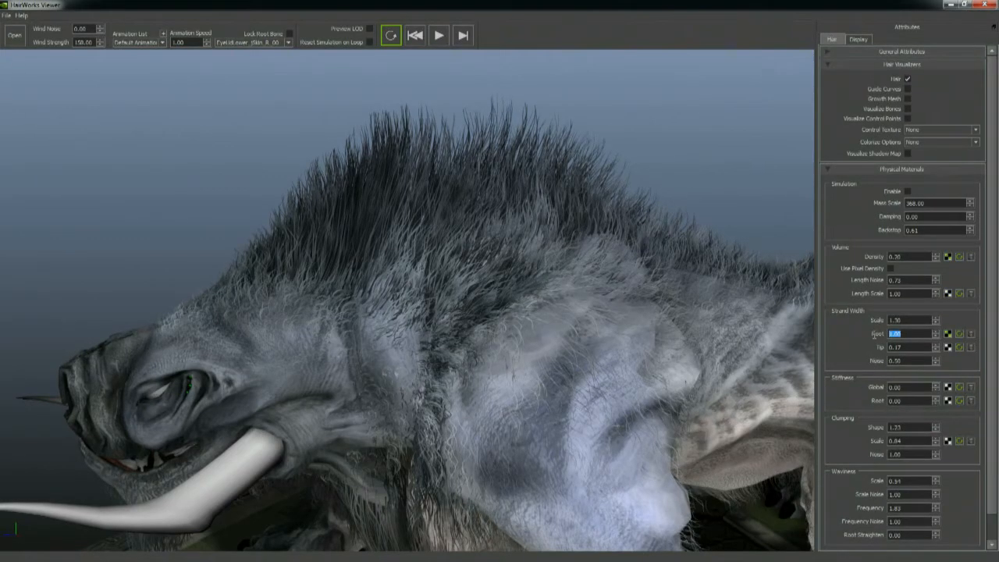
# Step: Set the strand width's tip and noise to 0, then its scale to 1.20 after trying about 2.55
pyautogui.moveTo(934, 347); pyautogui.dragTo(934, 370)
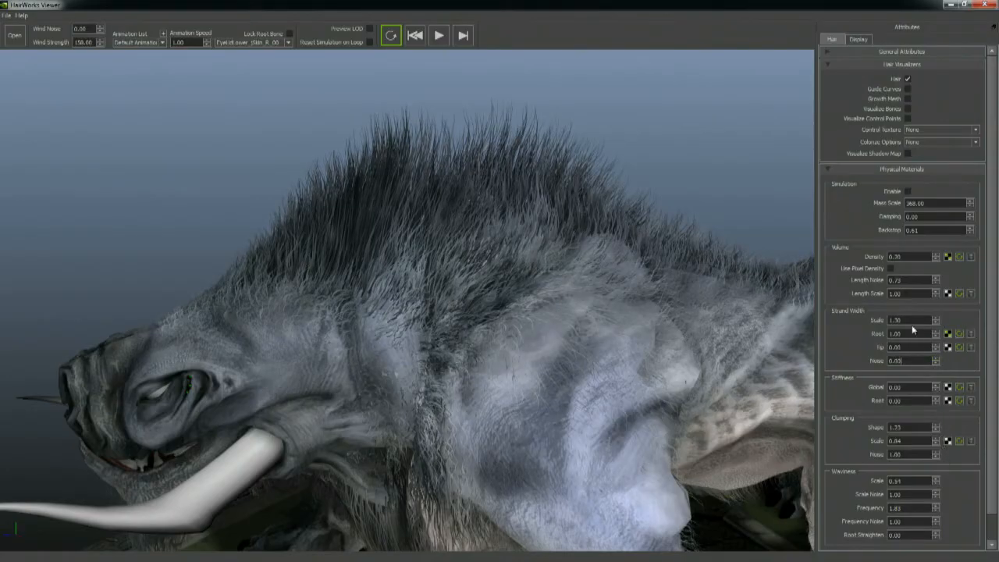
pyautogui.keyDown('alt'); pyautogui.moveTo(253, 184); pyautogui.dragTo(298, 212, button='middle'); pyautogui.keyUp('alt')
pyautogui.keyDown('alt'); pyautogui.moveTo(298, 212); pyautogui.dragTo(569, 250, button='right'); pyautogui.keyUp('alt')
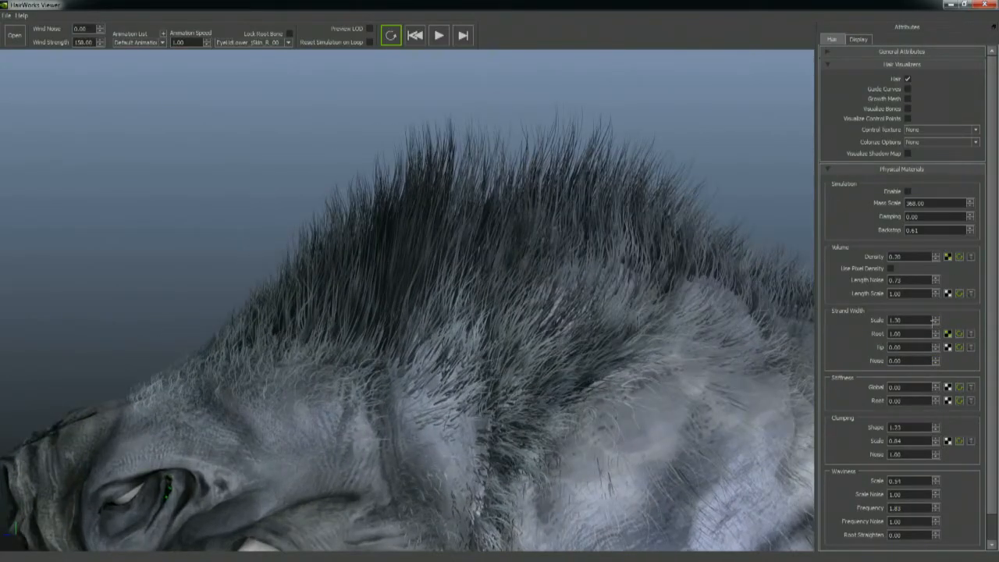
pyautogui.moveTo(935, 321); pyautogui.dragTo(937, 314)
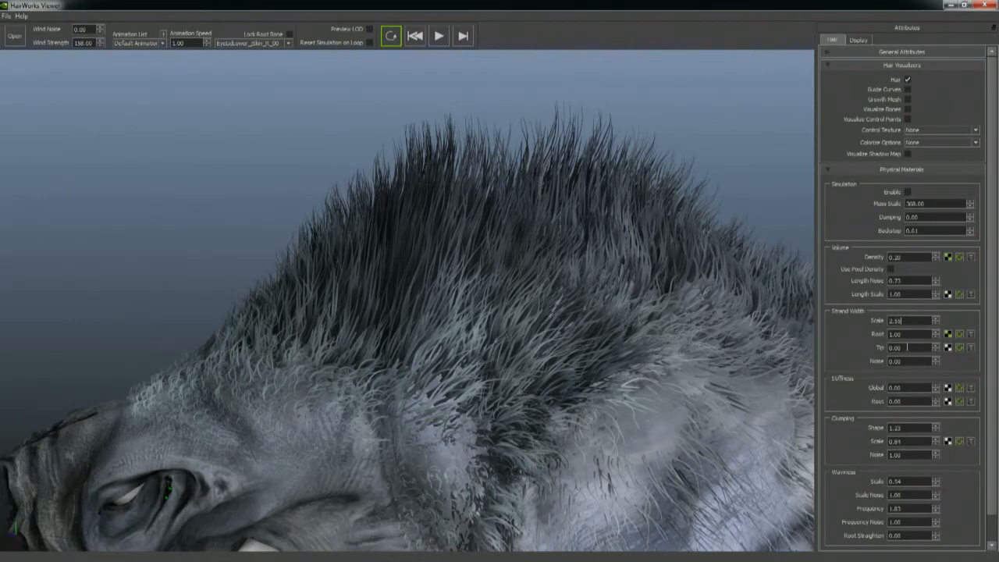
pyautogui.moveTo(935, 323); pyautogui.dragTo(935, 333)
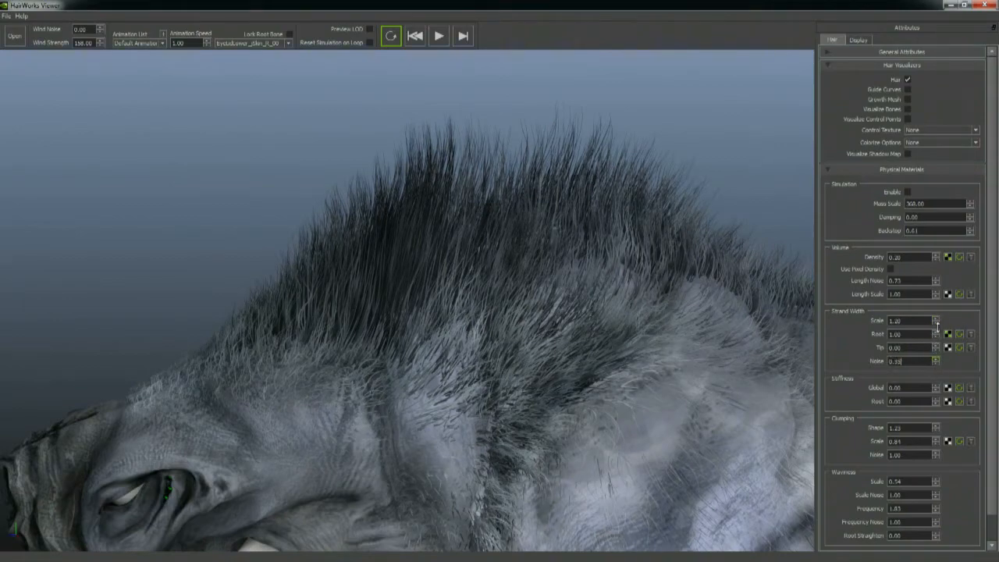
# Step: Vary the strand width noise while viewing individual strands up close, and settle on 0.57
pyautogui.moveTo(940, 336); pyautogui.dragTo(939, 334)
pyautogui.keyDown('alt'); pyautogui.moveTo(342, 270); pyautogui.dragTo(993, 355, button='right'); pyautogui.keyUp('alt')
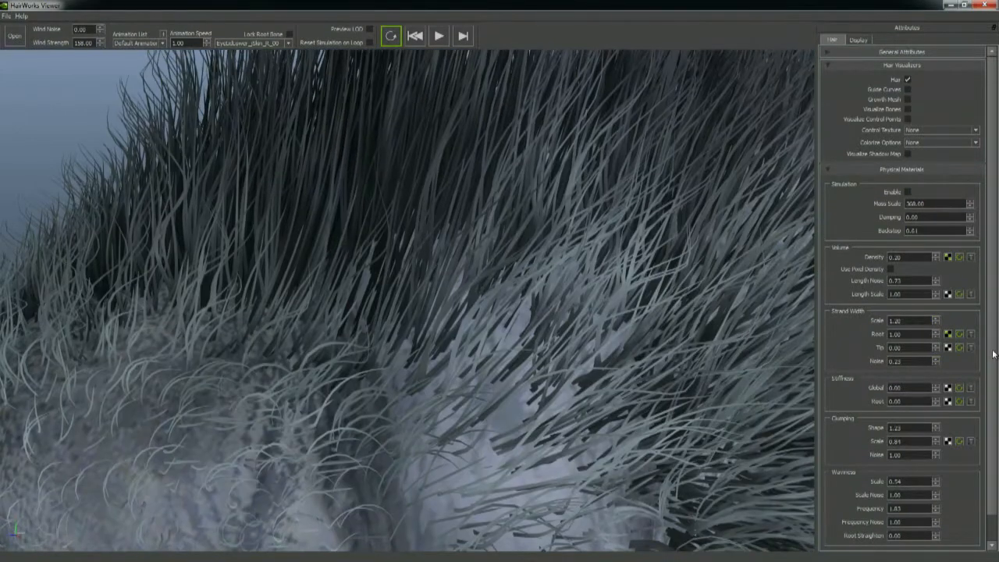
pyautogui.moveTo(935, 357); pyautogui.dragTo(932, 308)
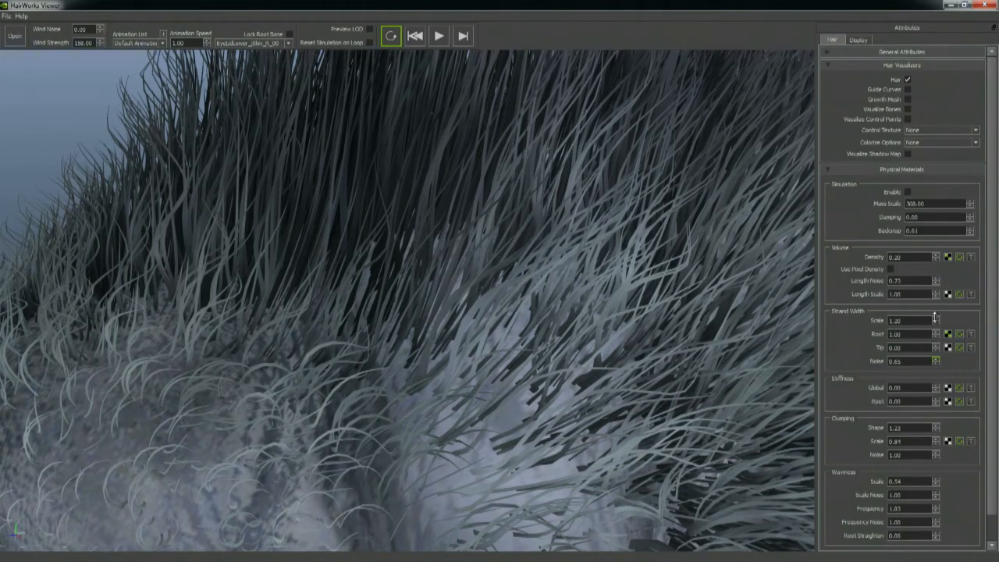
pyautogui.keyDown('alt'); pyautogui.moveTo(642, 390); pyautogui.dragTo(375, 278, button='right'); pyautogui.keyUp('alt')
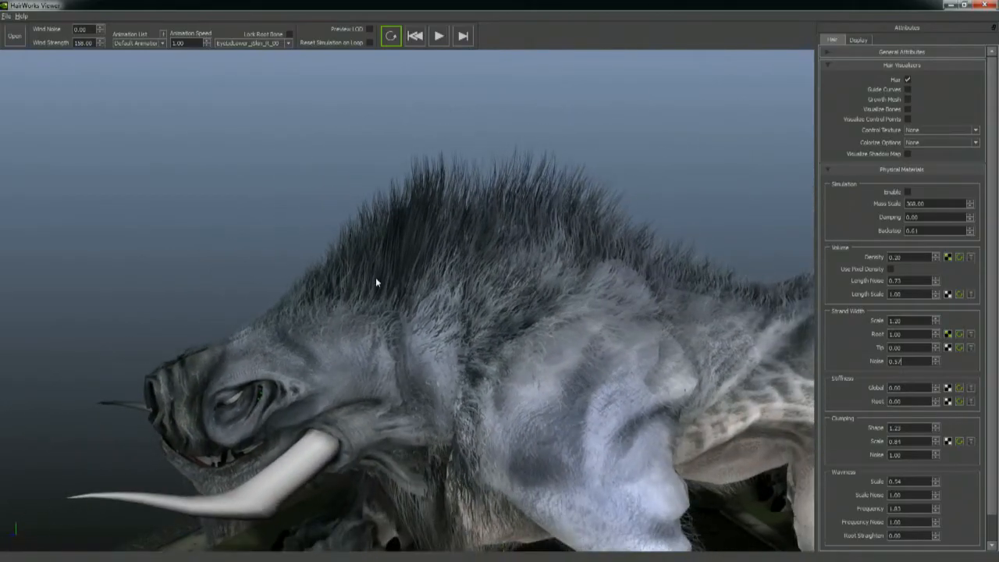
# Step: Re-enable the hair simulation and set the hair density to 1
pyautogui.click(908, 192)
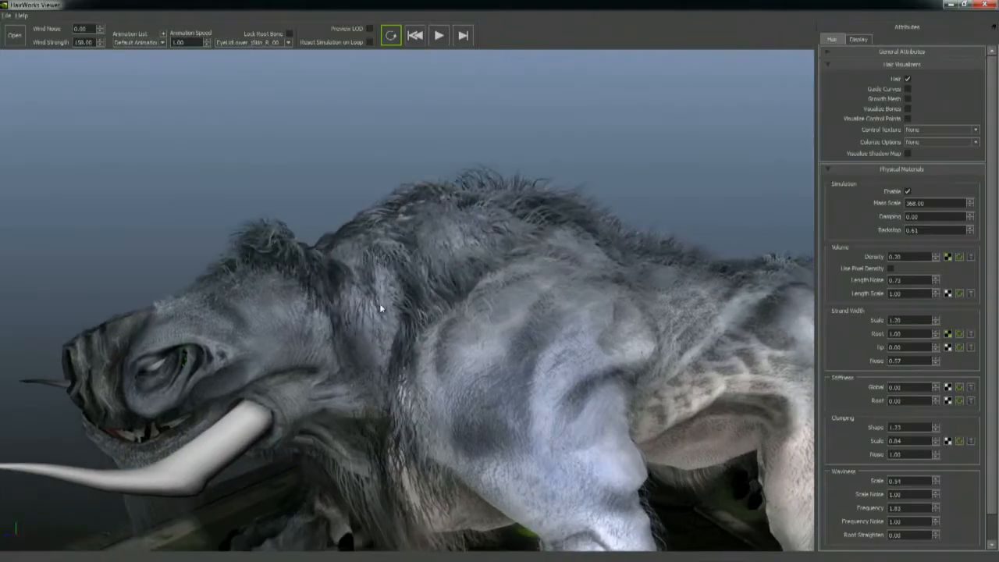
pyautogui.doubleClick(897, 256)
pyautogui.press('BackSpace')
pyautogui.write('1')
pyautogui.press('Return')
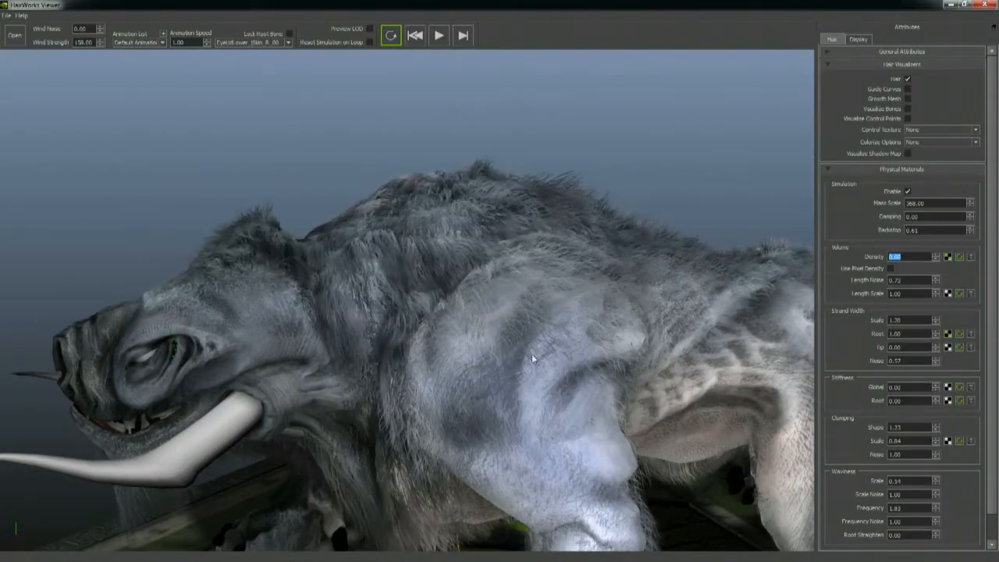
# Step: Try a root stiffness of 1.00, return it to 0, and set the global stiffness to 0.81
pyautogui.moveTo(935, 401); pyautogui.dragTo(923, 265)
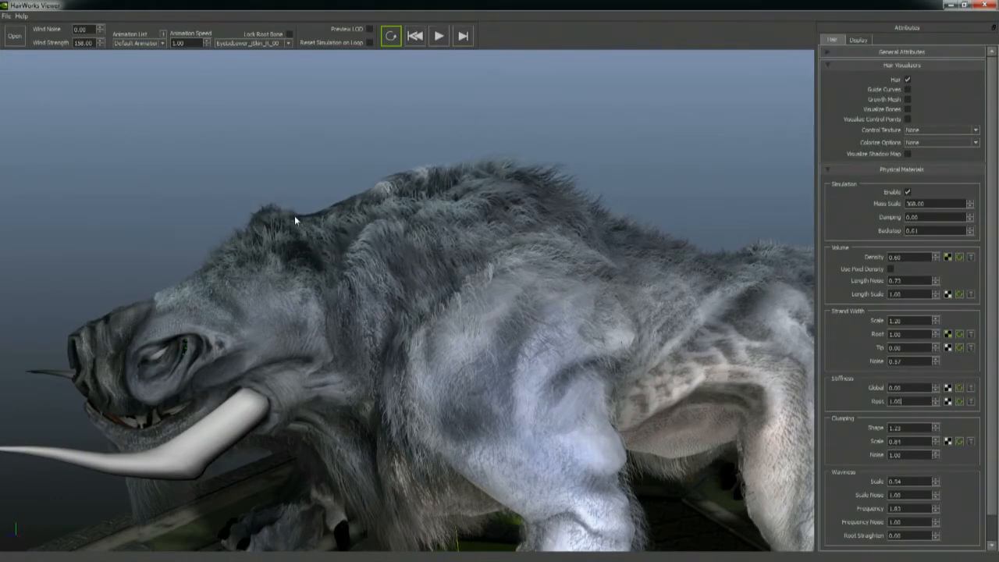
pyautogui.moveTo(936, 403); pyautogui.dragTo(921, 557)
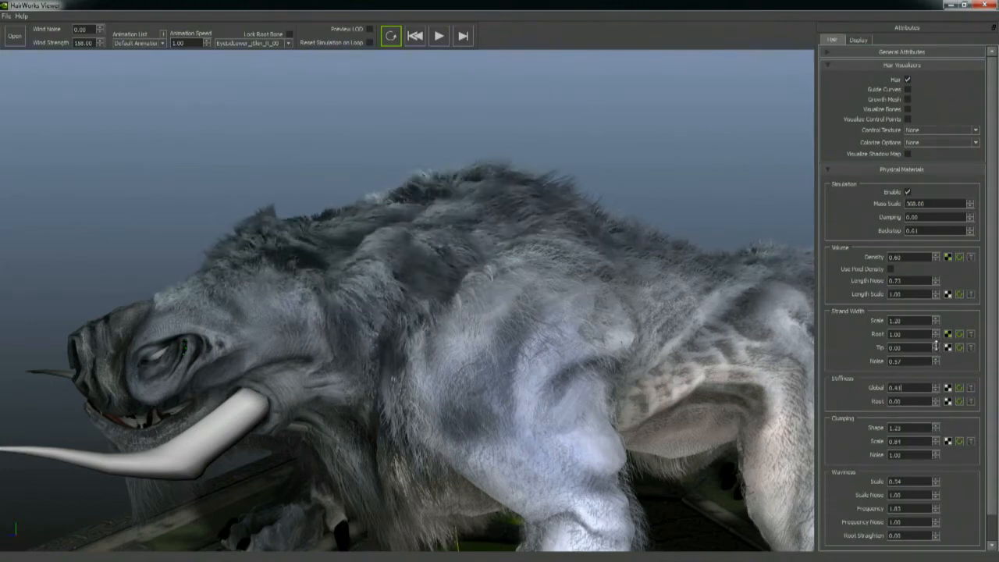
pyautogui.moveTo(935, 324); pyautogui.dragTo(938, 304)
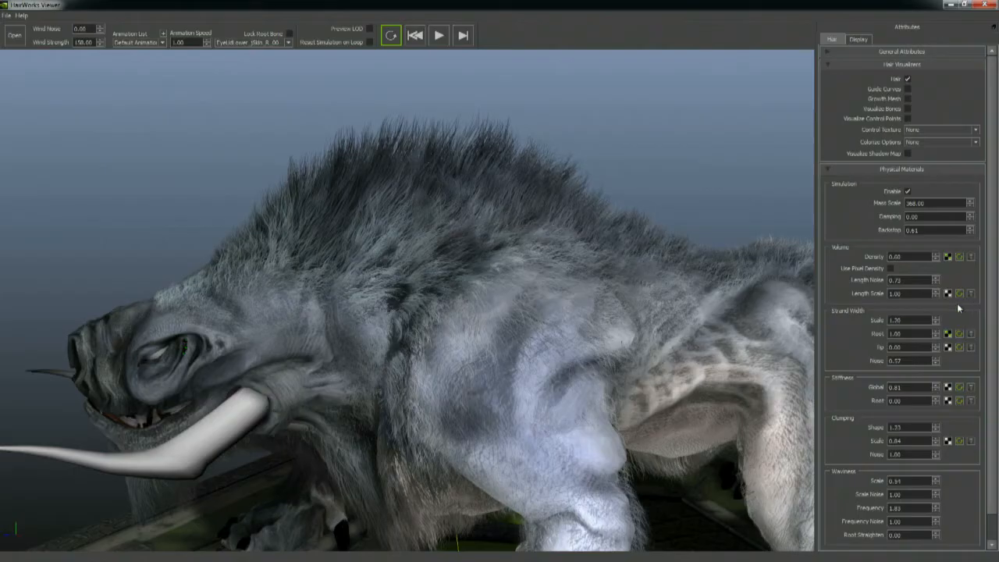
# Step: Load Manjaladon_stiffness.dds as the global stiffness texture and set the root stiffness to 0.40
pyautogui.click(946, 387)
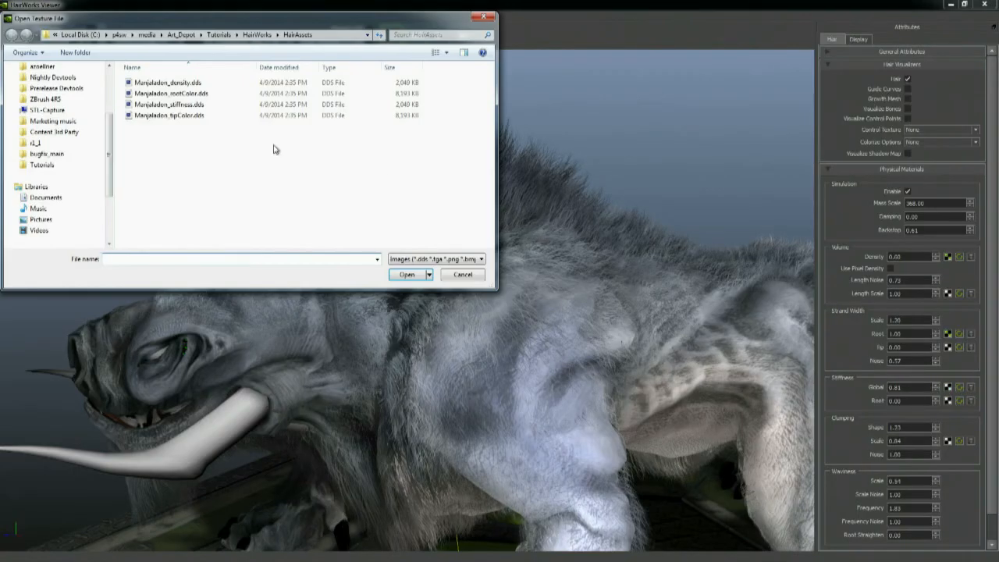
pyautogui.doubleClick(179, 106)
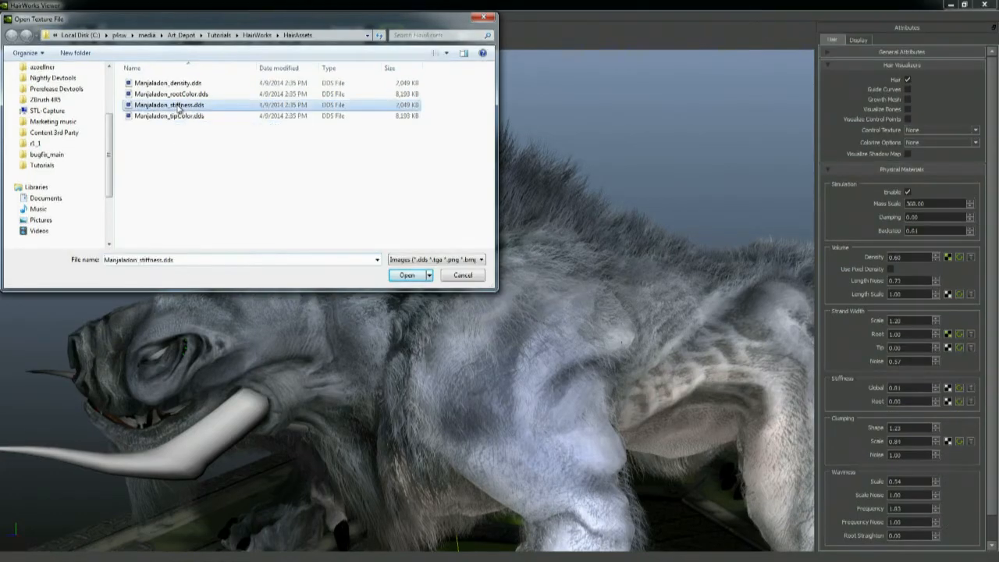
pyautogui.keyDown('alt'); pyautogui.moveTo(435, 324); pyautogui.dragTo(447, 327); pyautogui.keyUp('alt')
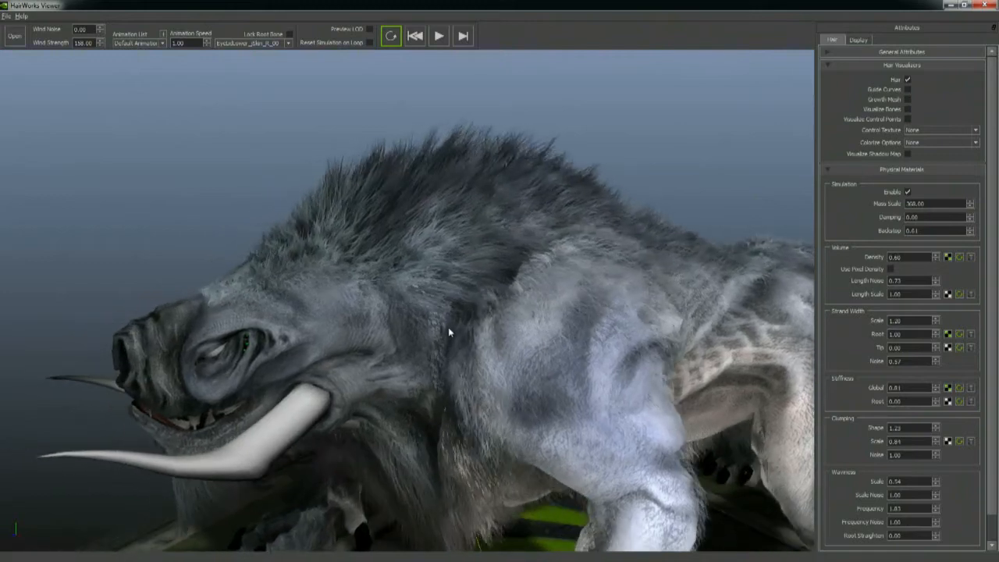
pyautogui.moveTo(936, 402); pyautogui.dragTo(932, 360)
pyautogui.keyDown('alt'); pyautogui.moveTo(558, 417); pyautogui.dragTo(654, 311, button='right'); pyautogui.keyUp('alt')
pyautogui.keyDown('alt'); pyautogui.moveTo(654, 312); pyautogui.dragTo(596, 288); pyautogui.keyUp('alt')
pyautogui.keyDown('alt'); pyautogui.moveTo(596, 288); pyautogui.dragTo(664, 485, button='right'); pyautogui.keyUp('alt')
pyautogui.keyDown('alt'); pyautogui.moveTo(568, 222); pyautogui.dragTo(617, 315, button='middle'); pyautogui.keyUp('alt')
pyautogui.keyDown('alt'); pyautogui.moveTo(616, 314); pyautogui.dragTo(597, 205, button='right'); pyautogui.keyUp('alt')
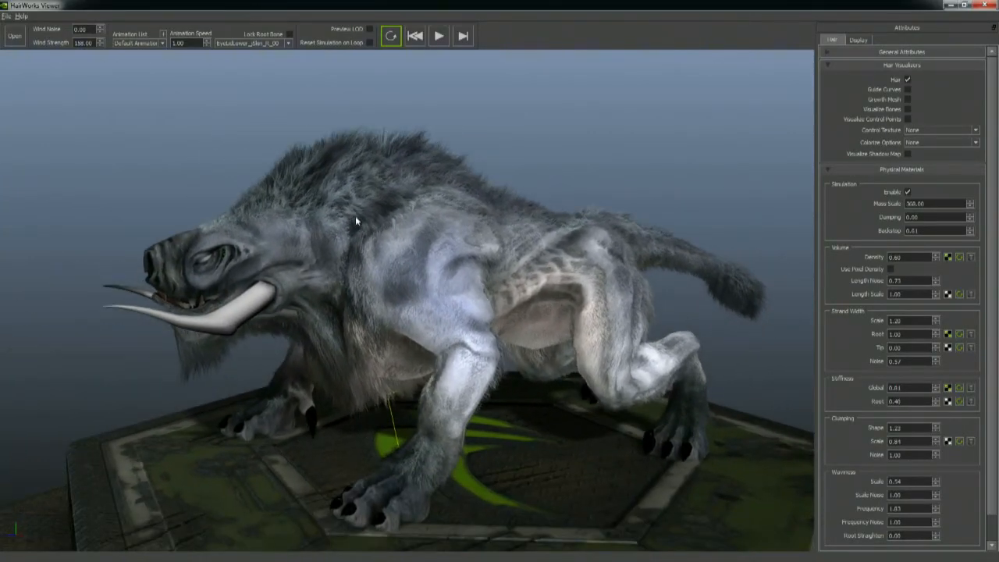
# Step: Try several clumping values on the back fur, settling on shape 1.09, scale 1.00 and noise 0.90
pyautogui.keyDown('alt'); pyautogui.moveTo(352, 215); pyautogui.dragTo(495, 179, button='right'); pyautogui.keyUp('alt')
pyautogui.keyDown('alt'); pyautogui.moveTo(494, 179); pyautogui.dragTo(505, 273, button='middle'); pyautogui.keyUp('alt')
pyautogui.keyDown('alt'); pyautogui.moveTo(506, 273); pyautogui.dragTo(711, 334, button='right'); pyautogui.keyUp('alt')
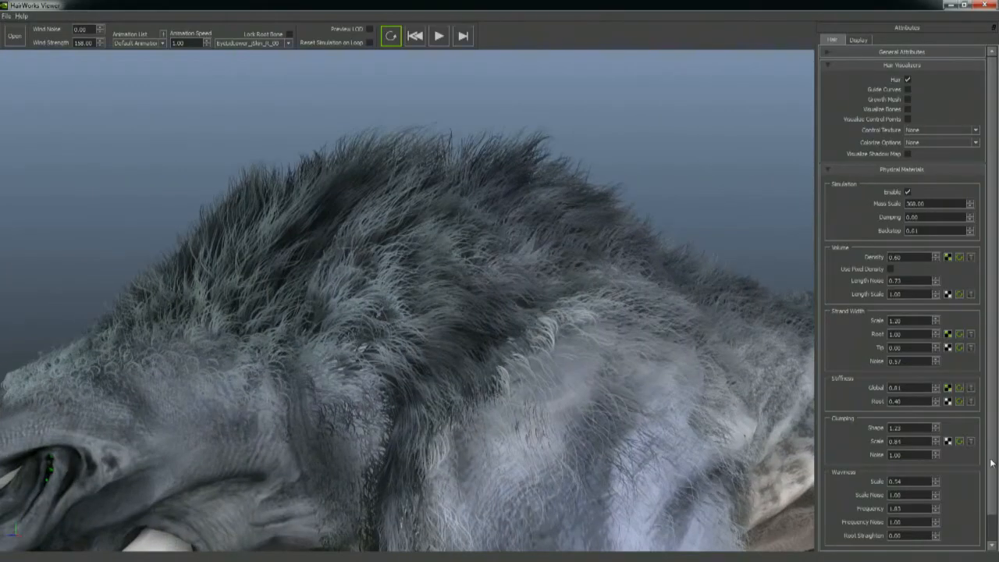
pyautogui.moveTo(935, 428)
pyautogui.mouseDown()
pyautogui.moveTo(936, 415)
pyautogui.moveTo(938, 438)
pyautogui.moveTo(941, 423)
pyautogui.mouseUp()
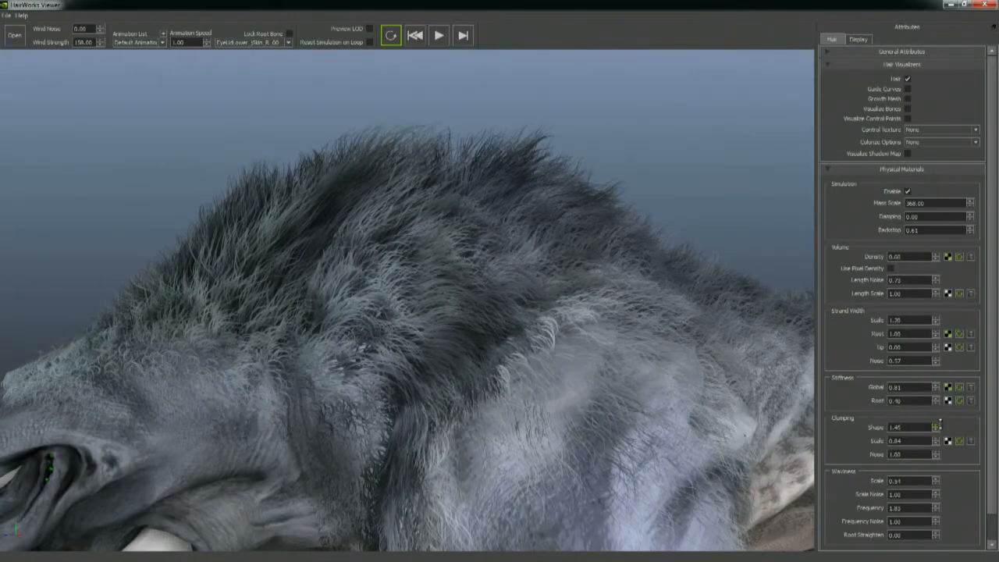
pyautogui.moveTo(937, 442)
pyautogui.mouseDown()
pyautogui.moveTo(935, 399)
pyautogui.moveTo(937, 448)
pyautogui.mouseUp()
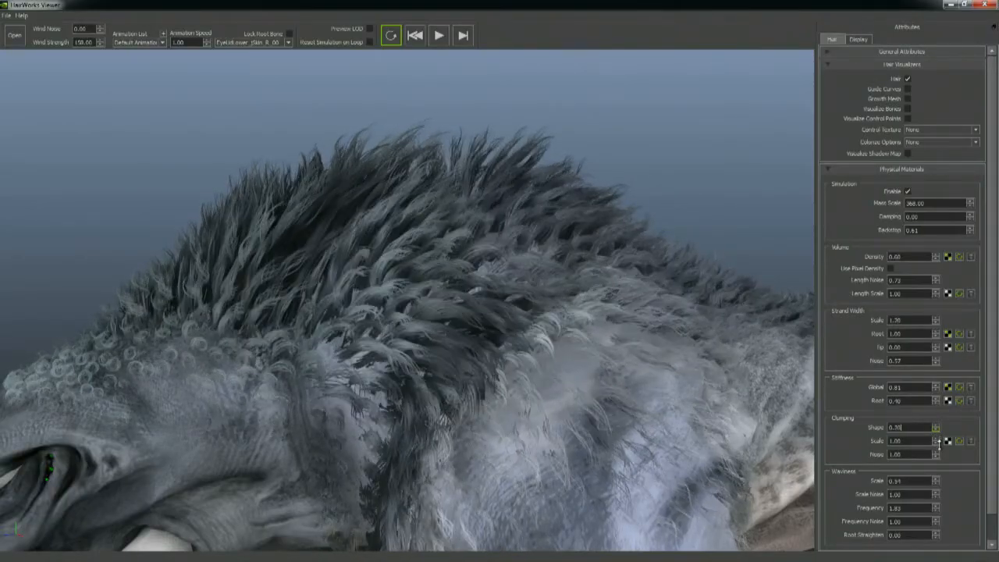
pyautogui.moveTo(938, 443); pyautogui.dragTo(940, 436)
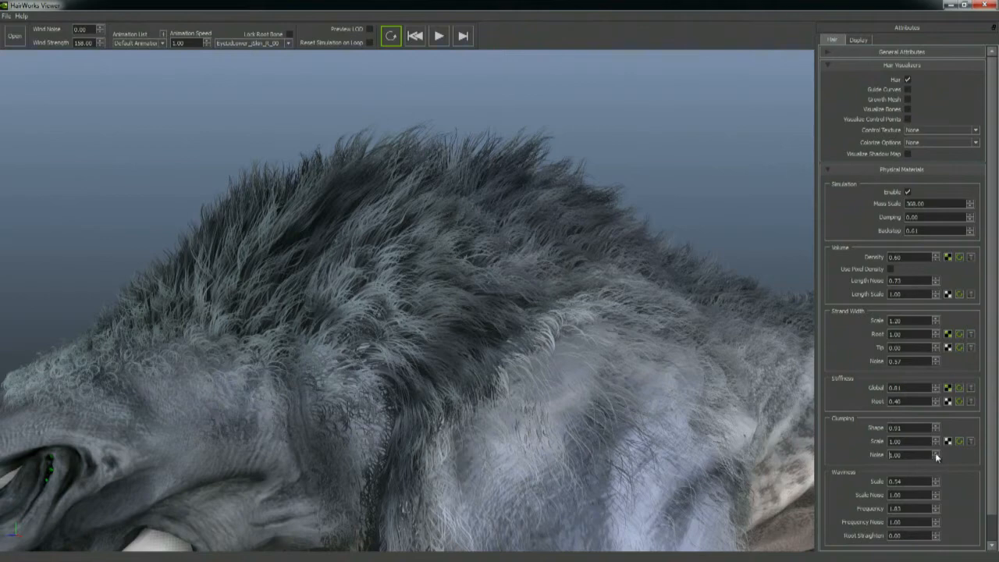
pyautogui.moveTo(937, 472); pyautogui.dragTo(934, 417)
pyautogui.moveTo(936, 455); pyautogui.dragTo(934, 422)
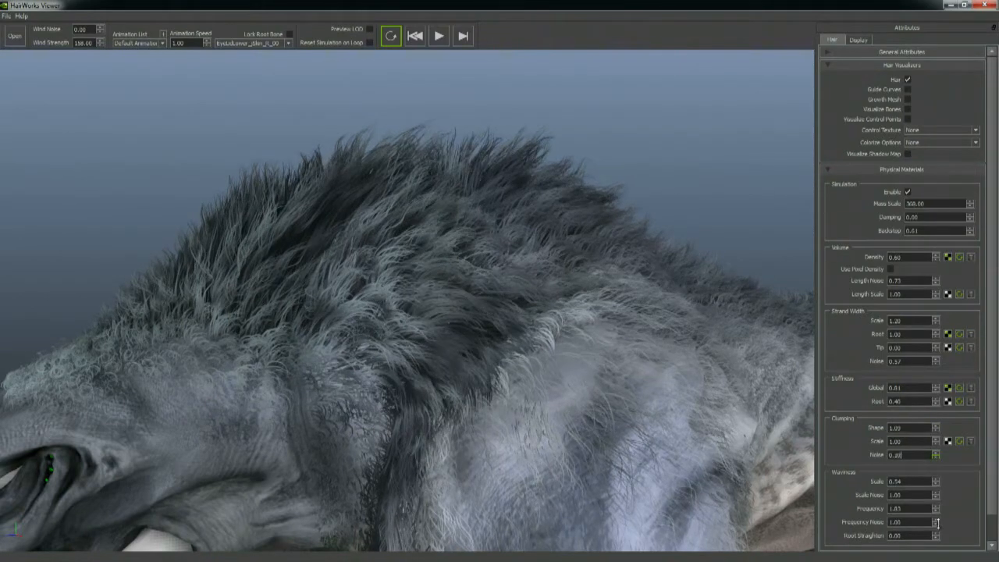
# Step: Try a waviness scale of 0 and examine the straight fur on the head and back
pyautogui.keyDown('alt'); pyautogui.moveTo(576, 431); pyautogui.dragTo(584, 504, button='right'); pyautogui.keyUp('alt')
pyautogui.keyDown('alt'); pyautogui.moveTo(584, 504); pyautogui.dragTo(464, 378); pyautogui.keyUp('alt')
pyautogui.keyDown('alt'); pyautogui.moveTo(464, 378); pyautogui.dragTo(672, 413, button='right'); pyautogui.keyUp('alt')
pyautogui.keyDown('alt'); pyautogui.moveTo(451, 390); pyautogui.dragTo(473, 371); pyautogui.keyUp('alt')
pyautogui.moveTo(935, 479); pyautogui.dragTo(935, 499)
pyautogui.keyDown('alt'); pyautogui.moveTo(503, 230); pyautogui.dragTo(684, 342, button='right'); pyautogui.keyUp('alt')
pyautogui.keyDown('alt'); pyautogui.moveTo(684, 344); pyautogui.dragTo(701, 343); pyautogui.keyUp('alt')
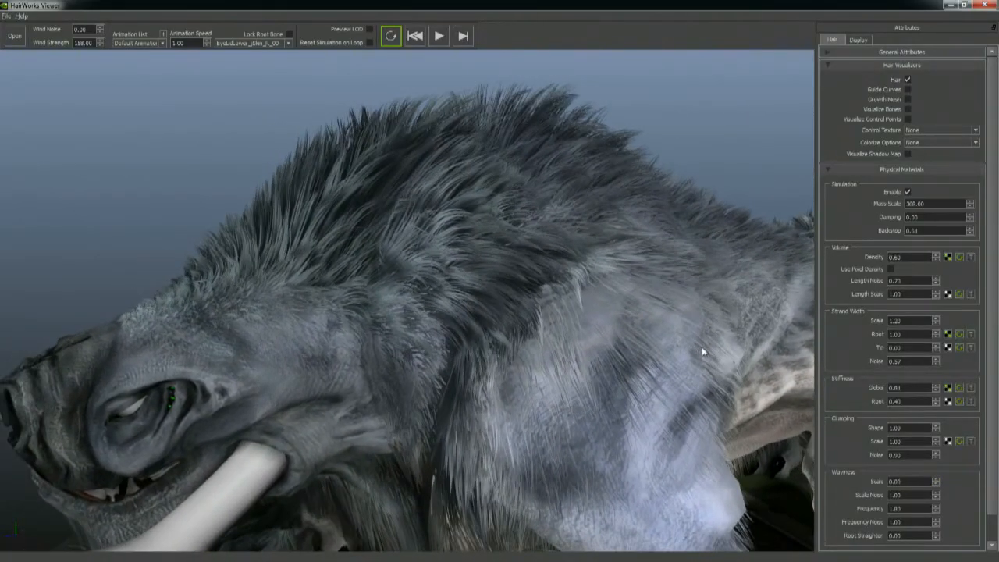
# Step: Set the waviness scale to 0.80 and view the fur on the back more closely
pyautogui.moveTo(903, 483); pyautogui.dragTo(886, 483)
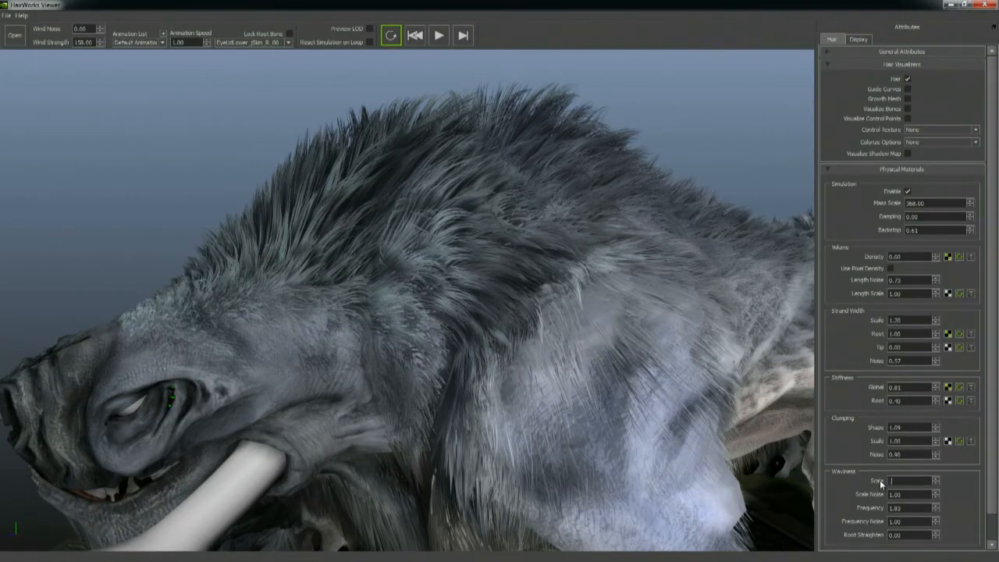
pyautogui.press('Return')
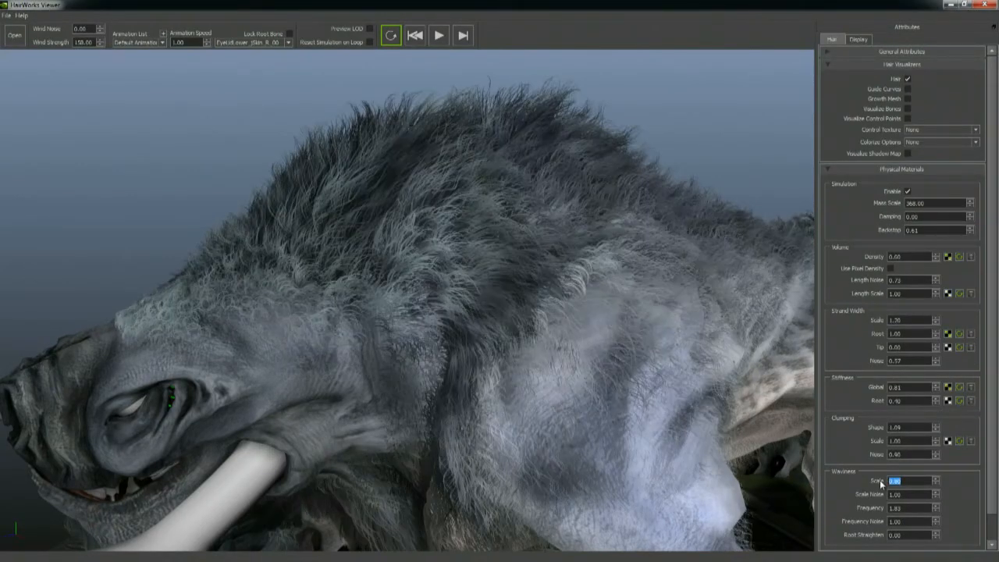
pyautogui.keyDown('alt'); pyautogui.moveTo(375, 366); pyautogui.dragTo(451, 362, button='right'); pyautogui.keyUp('alt')
pyautogui.keyDown('alt'); pyautogui.moveTo(451, 362); pyautogui.dragTo(460, 381, button='middle'); pyautogui.keyUp('alt')
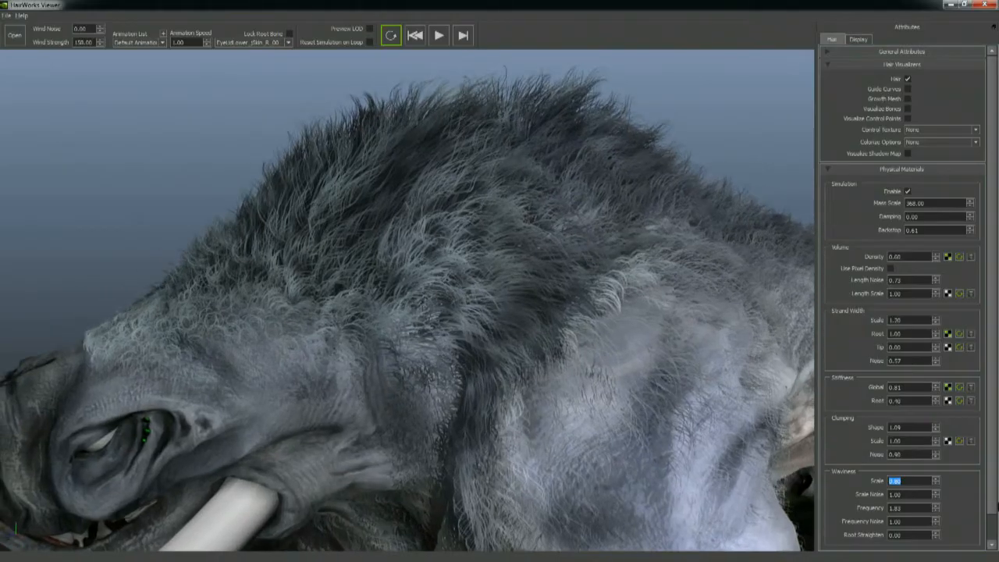
# Step: Try out the waviness scale noise, frequency and frequency noise, returning them to 1.00, 1.83 and 1.00
pyautogui.moveTo(940, 496); pyautogui.dragTo(933, 520)
pyautogui.moveTo(929, 448)
pyautogui.mouseDown()
pyautogui.moveTo(935, 550)
pyautogui.moveTo(942, 475)
pyautogui.moveTo(950, 551)
pyautogui.moveTo(944, 484)
pyautogui.moveTo(935, 507)
pyautogui.moveTo(938, 465)
pyautogui.moveTo(938, 505)
pyautogui.moveTo(946, 497)
pyautogui.moveTo(942, 457)
pyautogui.moveTo(934, 508)
pyautogui.mouseUp()
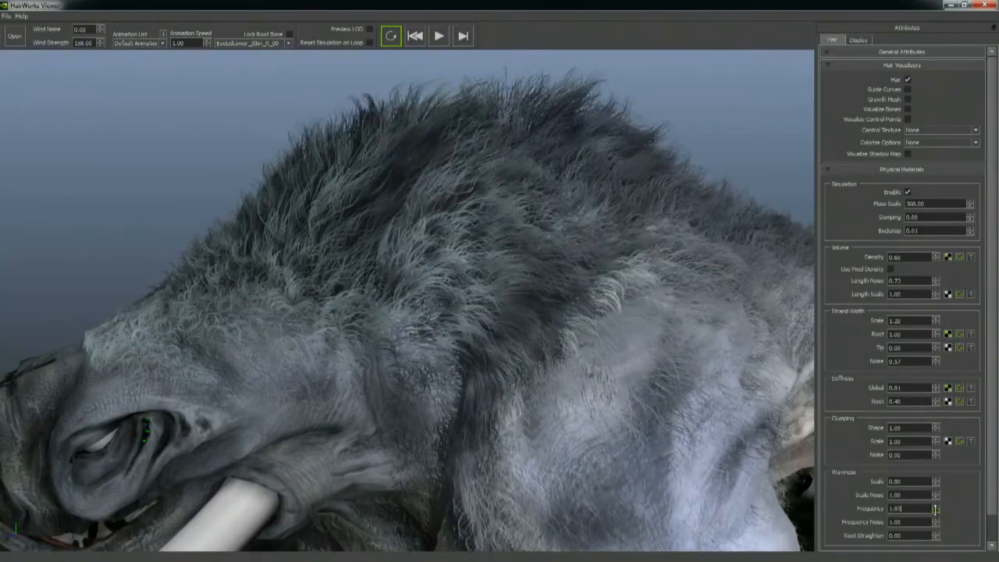
pyautogui.scroll(-2, 991, 477)
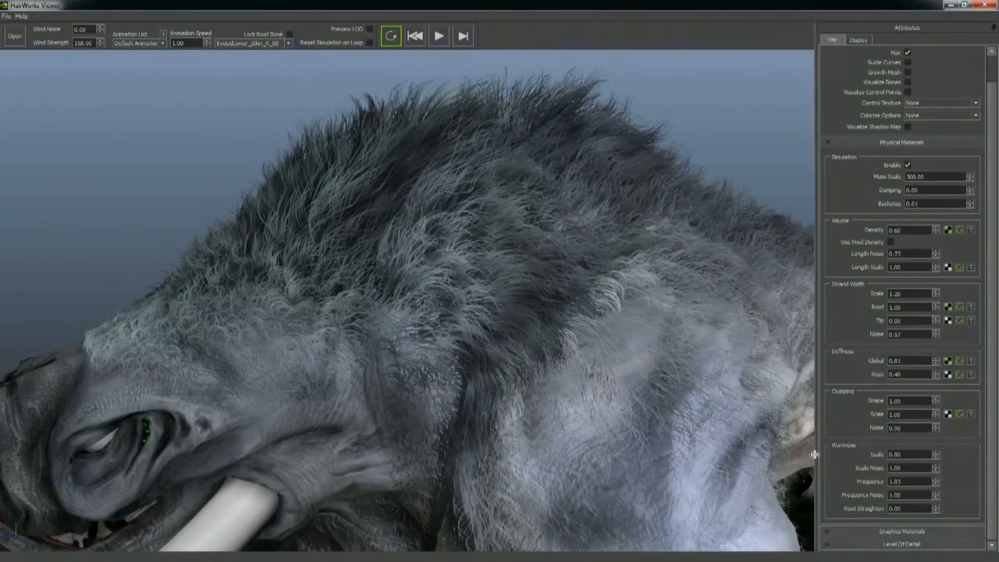
pyautogui.moveTo(940, 496); pyautogui.dragTo(938, 503)
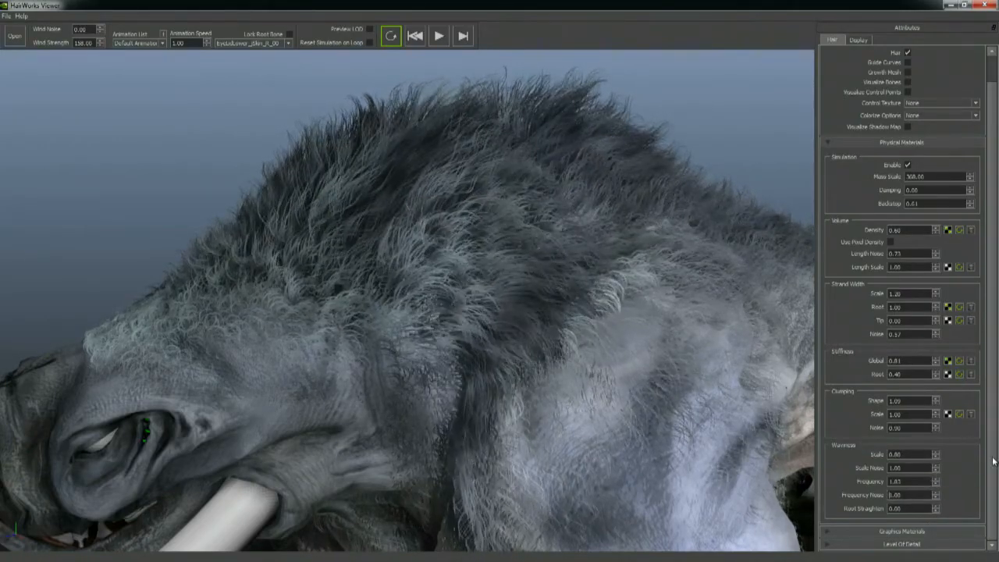
# Step: Raise the waviness root straighten gradually to 1.00 while viewing the strands up close
pyautogui.keyDown('alt'); pyautogui.moveTo(662, 407); pyautogui.dragTo(495, 361, button='right'); pyautogui.keyUp('alt')
pyautogui.keyDown('alt'); pyautogui.moveTo(495, 362); pyautogui.dragTo(455, 390, button='middle'); pyautogui.keyUp('alt')
pyautogui.keyDown('alt'); pyautogui.moveTo(286, 307); pyautogui.dragTo(689, 399, button='right'); pyautogui.keyUp('alt')
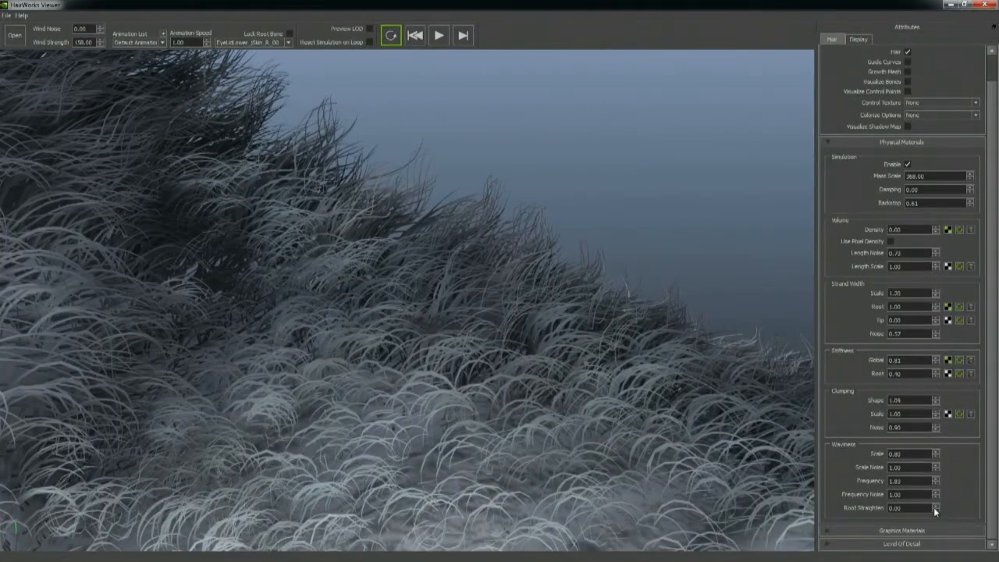
pyautogui.moveTo(936, 509); pyautogui.dragTo(936, 474)
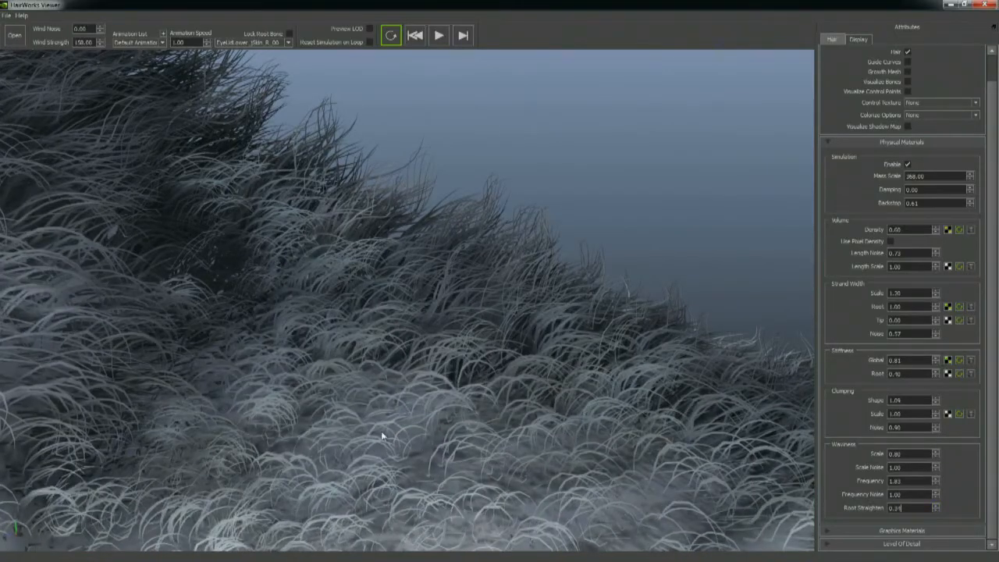
pyautogui.moveTo(936, 508); pyautogui.dragTo(937, 481)
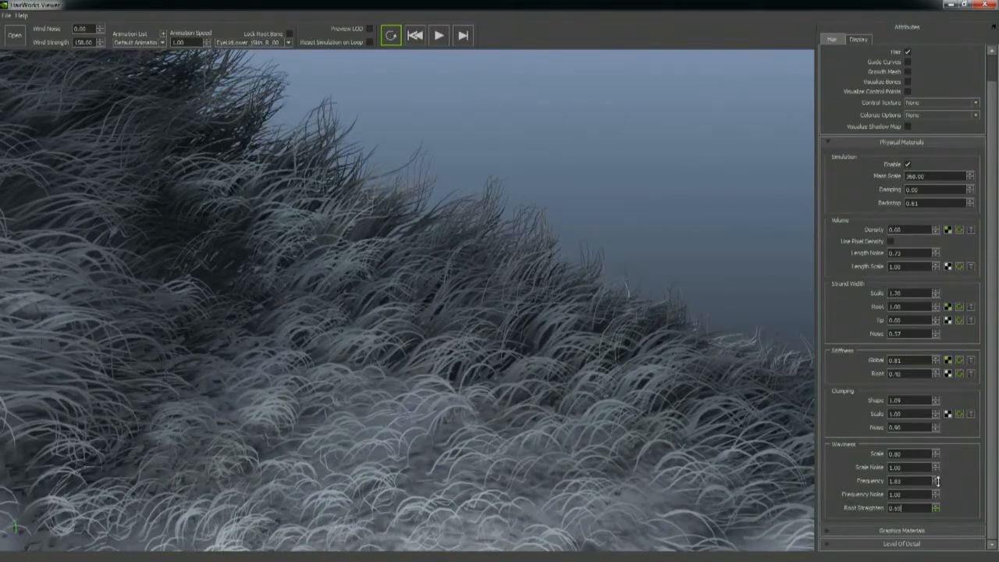
pyautogui.moveTo(944, 471); pyautogui.dragTo(943, 435)
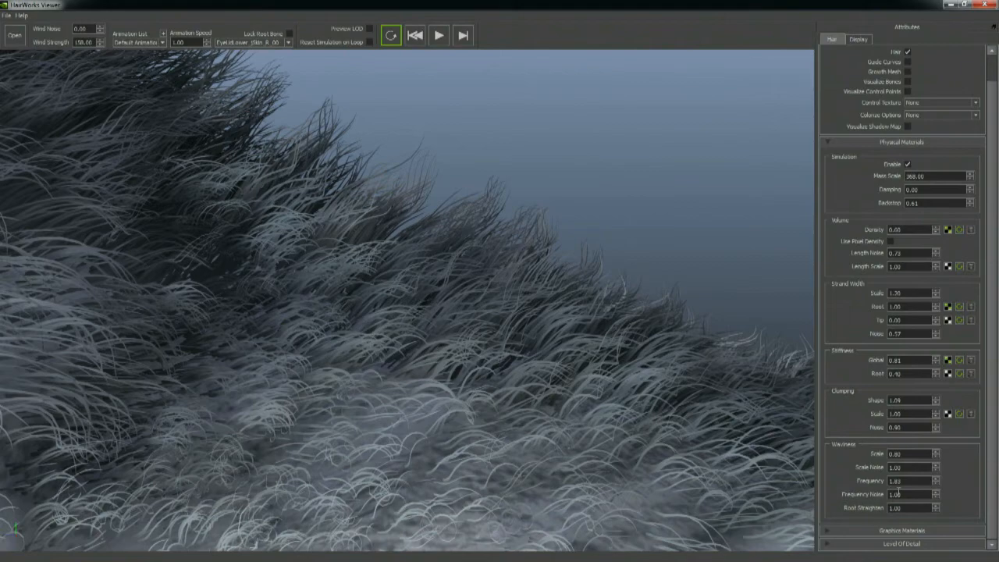
pyautogui.moveTo(265, 323); pyautogui.dragTo(578, 371)
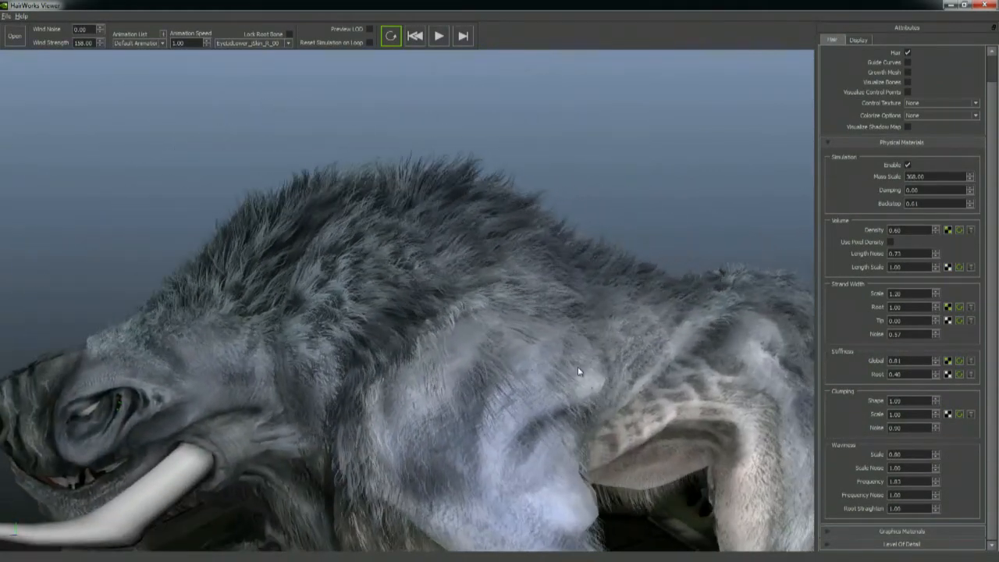
# Step: Collapse the physical materials settings and open the project file Manjaladon_Maya_wFur.furproj from the HairWorks folder
pyautogui.click(902, 143)
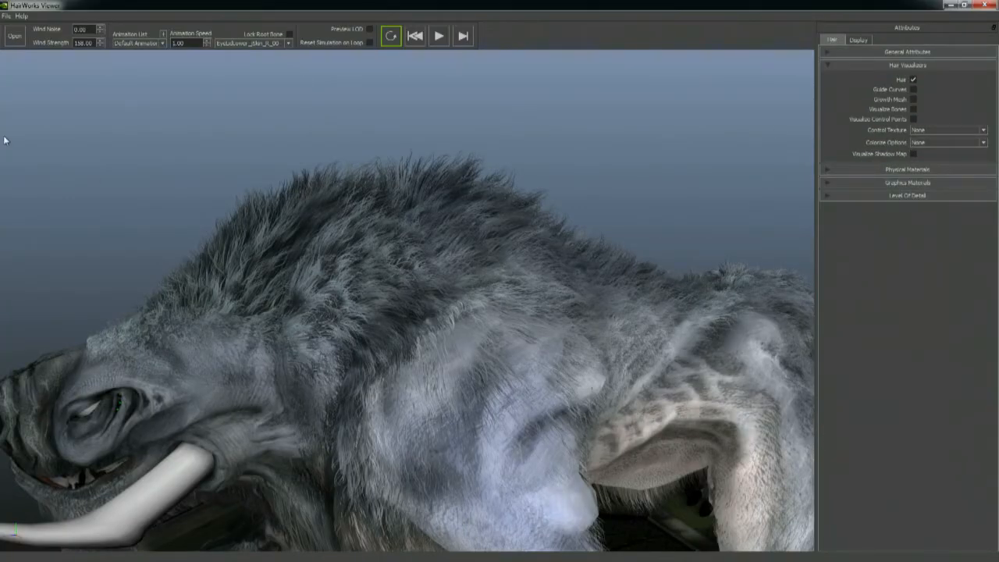
pyautogui.click(5, 16)
pyautogui.click(6, 17)
pyautogui.click(6, 17)
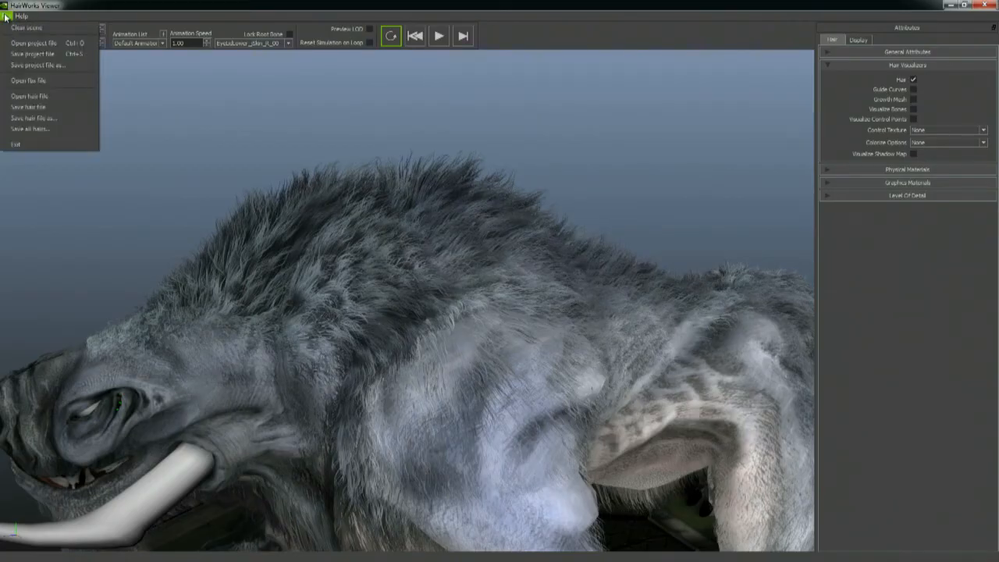
pyautogui.click(52, 44)
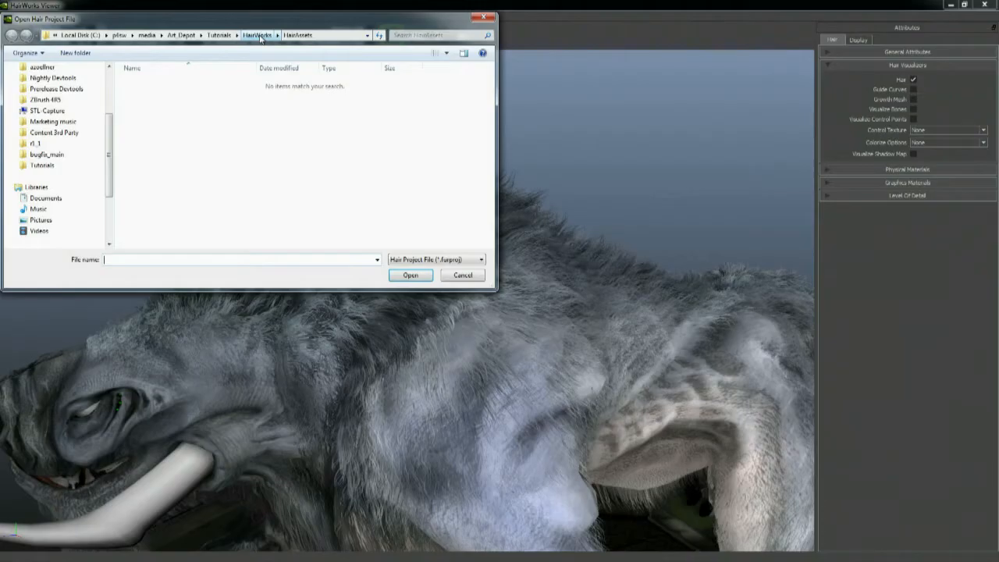
pyautogui.click(259, 36)
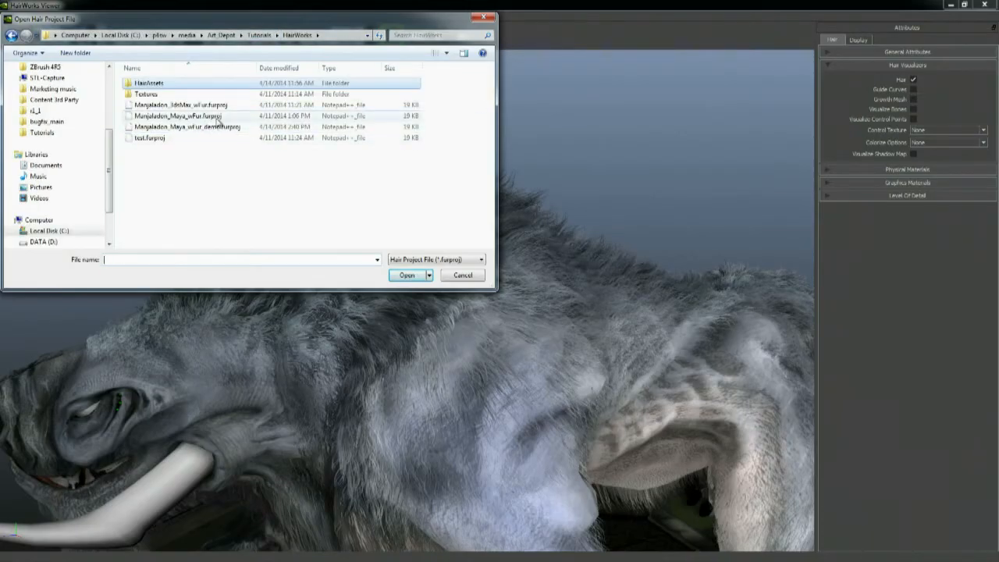
pyautogui.click(218, 117)
pyautogui.click(414, 275)
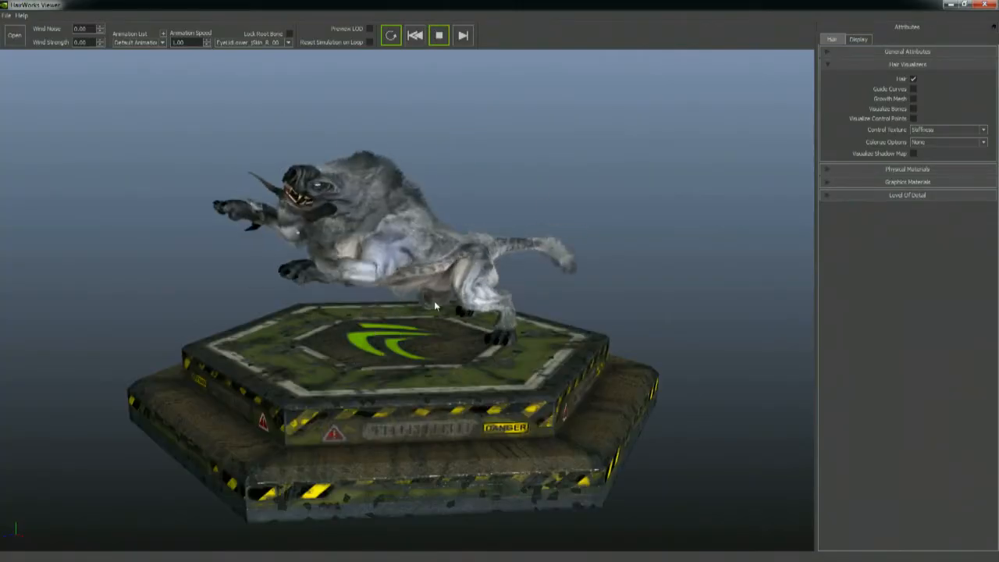
# Step: Stop the animation playback and frame the creature closer from the side
pyautogui.click(439, 36)
pyautogui.keyDown('alt'); pyautogui.moveTo(312, 258); pyautogui.dragTo(475, 239, button='right'); pyautogui.keyUp('alt')
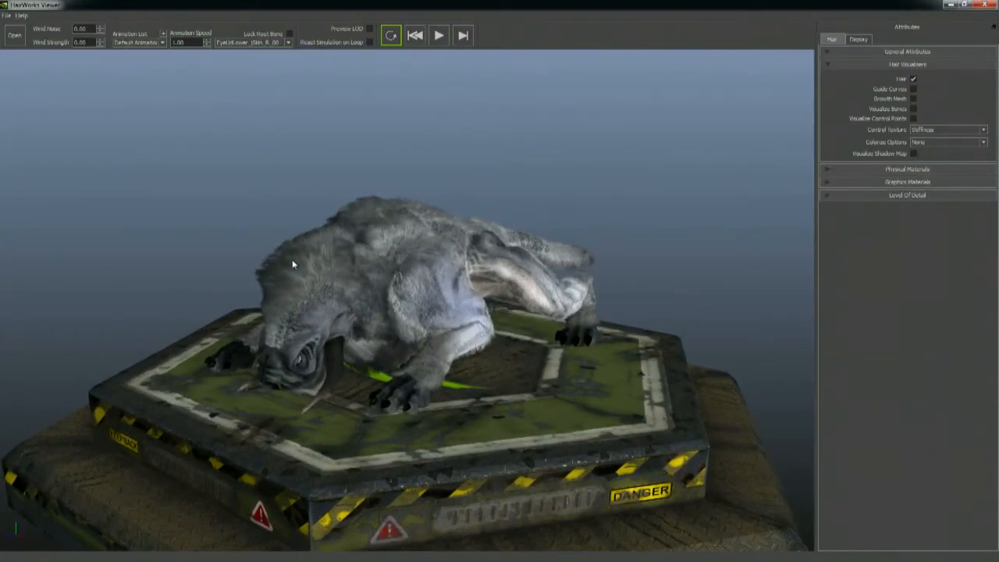
pyautogui.keyDown('alt'); pyautogui.moveTo(475, 240); pyautogui.dragTo(457, 223); pyautogui.keyUp('alt')
# Step: Set the hair's ambient scale to 0.17 and shadow attenuation to about 1.10, with body-to-hair shadows enabled
pyautogui.click(856, 39)
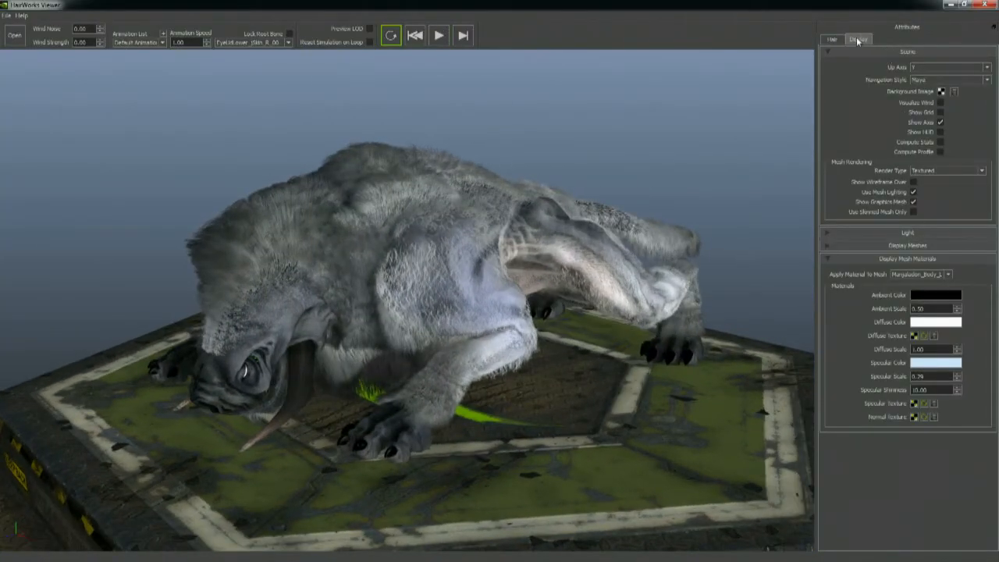
pyautogui.click(831, 39)
pyautogui.click(905, 182)
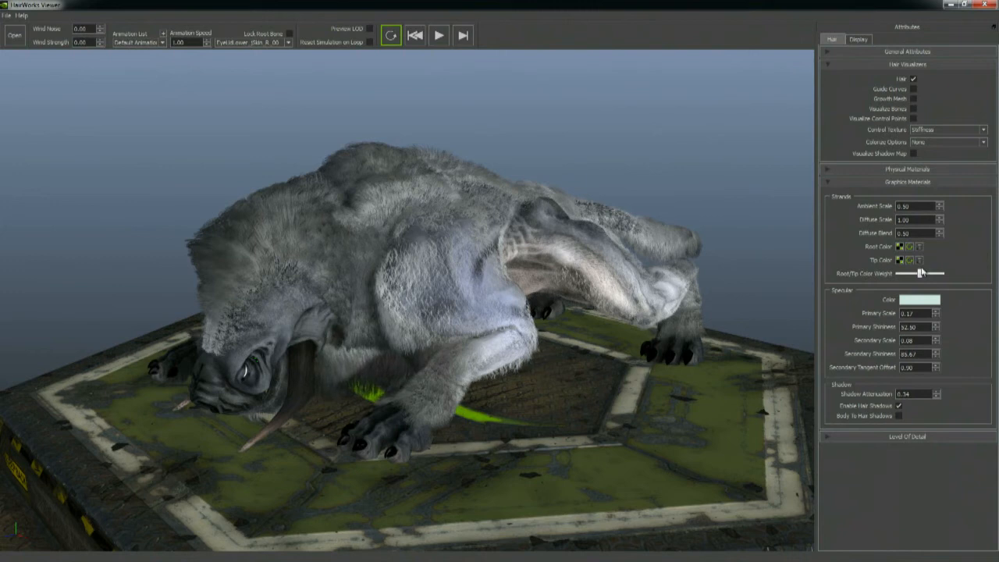
pyautogui.moveTo(940, 209); pyautogui.dragTo(940, 248)
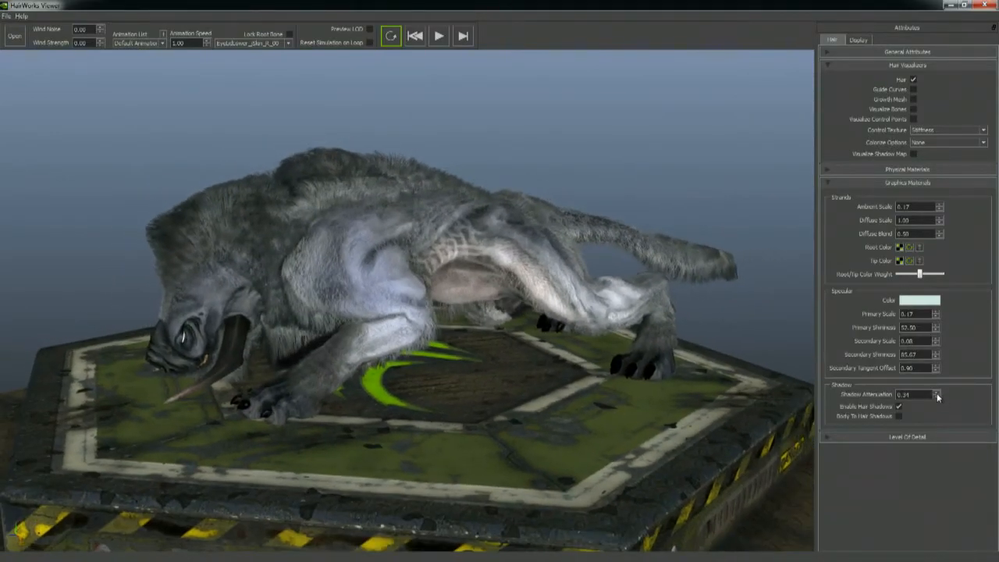
pyautogui.moveTo(937, 398); pyautogui.dragTo(935, 380)
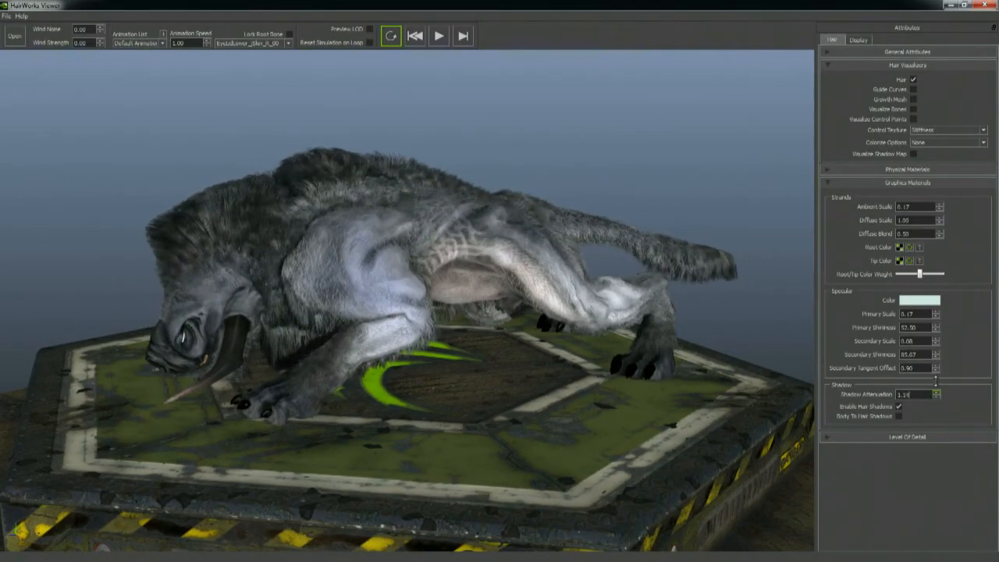
pyautogui.keyDown('alt'); pyautogui.moveTo(392, 288); pyautogui.dragTo(404, 248); pyautogui.keyUp('alt')
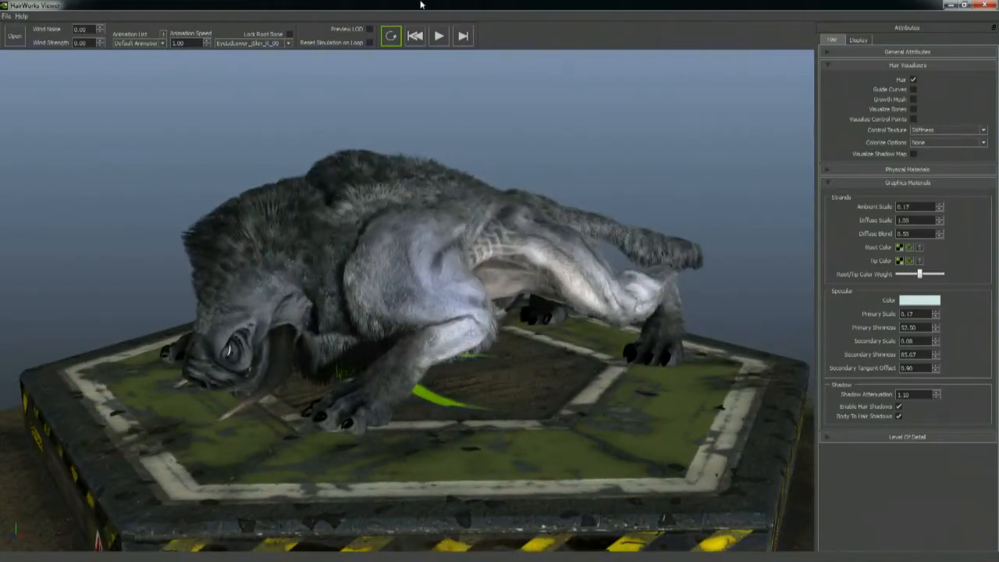
# Step: Play the creature's animation while viewing it from slightly farther away, and stop the playback
pyautogui.click(438, 40)
pyautogui.keyDown('alt'); pyautogui.moveTo(608, 176); pyautogui.dragTo(643, 252, button='middle'); pyautogui.keyUp('alt')
pyautogui.keyDown('alt'); pyautogui.moveTo(643, 252); pyautogui.dragTo(590, 218, button='right'); pyautogui.keyUp('alt')
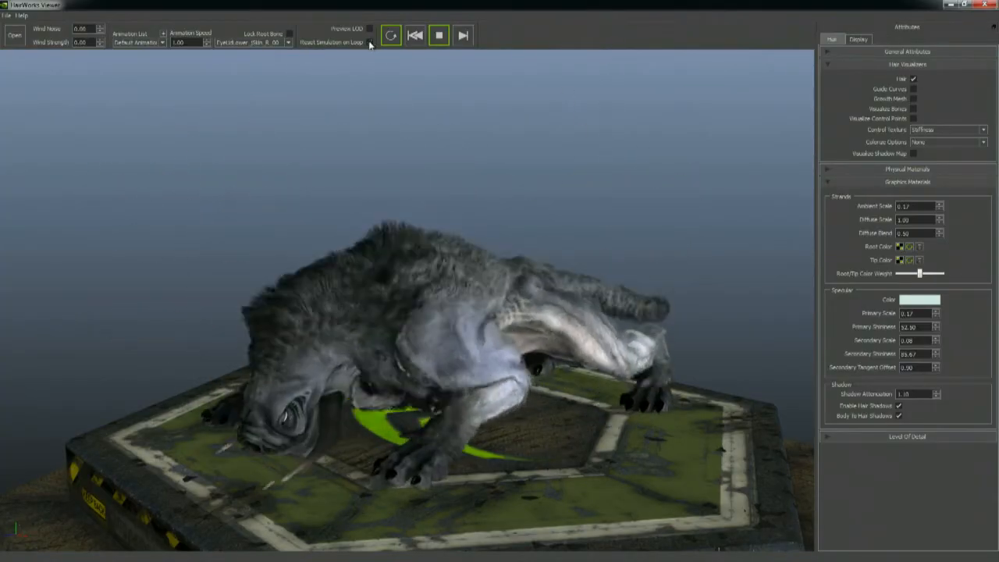
pyautogui.click(438, 35)
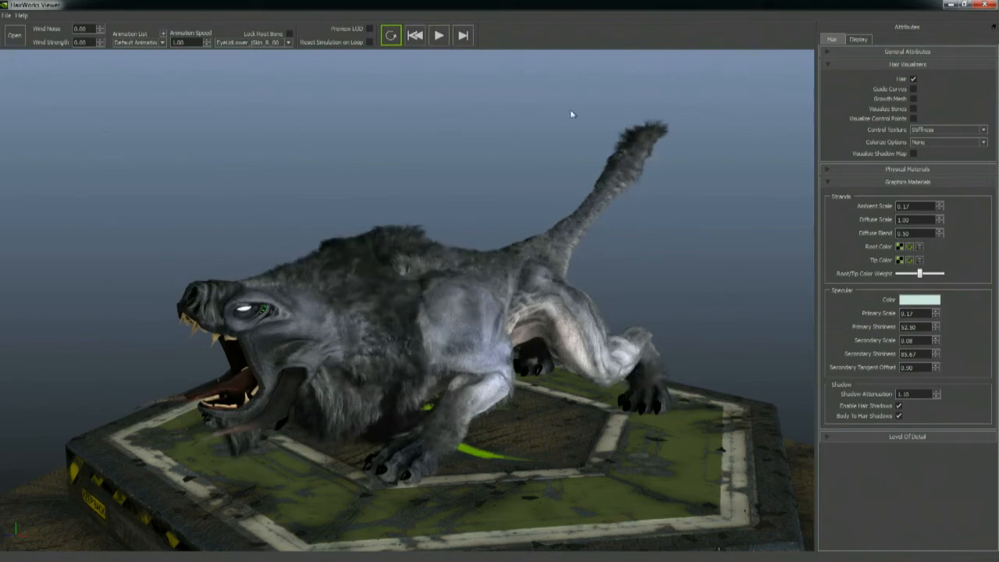
# Step: Hide the hair and show the growth mesh on the creature, framed closer from the side
pyautogui.keyDown('alt'); pyautogui.moveTo(610, 285); pyautogui.dragTo(546, 274); pyautogui.keyUp('alt')
pyautogui.keyDown('alt'); pyautogui.moveTo(546, 273); pyautogui.dragTo(905, 311, button='right'); pyautogui.keyUp('alt')
pyautogui.keyDown('alt'); pyautogui.moveTo(511, 293); pyautogui.dragTo(503, 221, button='middle'); pyautogui.keyUp('alt')
pyautogui.keyDown('alt'); pyautogui.moveTo(503, 222); pyautogui.dragTo(547, 276, button='right'); pyautogui.keyUp('alt')
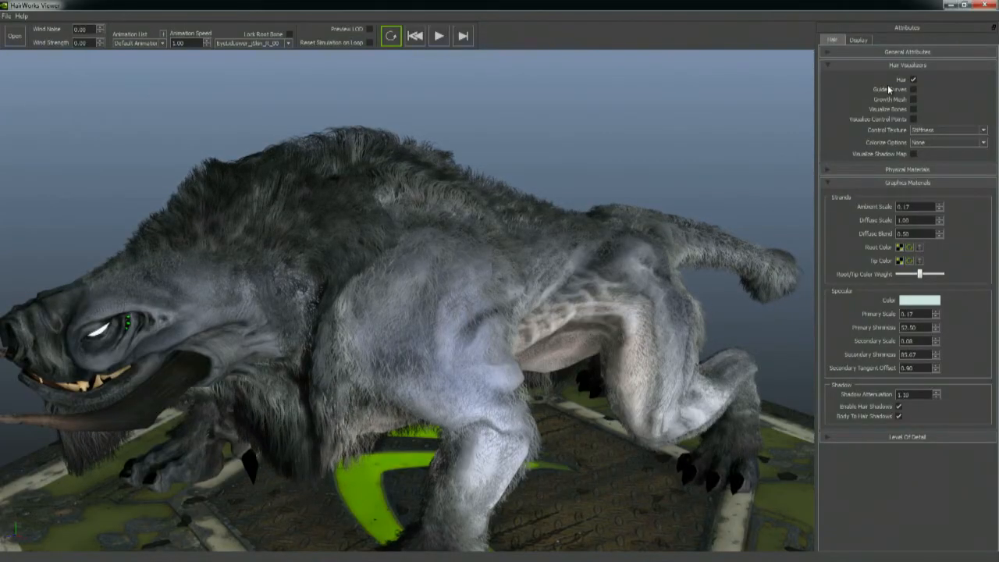
pyautogui.click(914, 80)
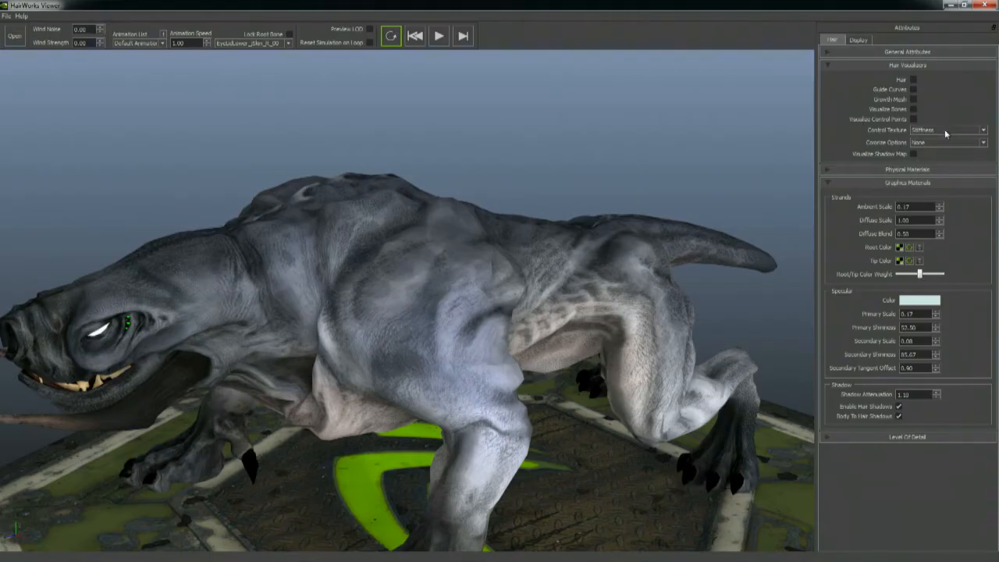
pyautogui.click(914, 99)
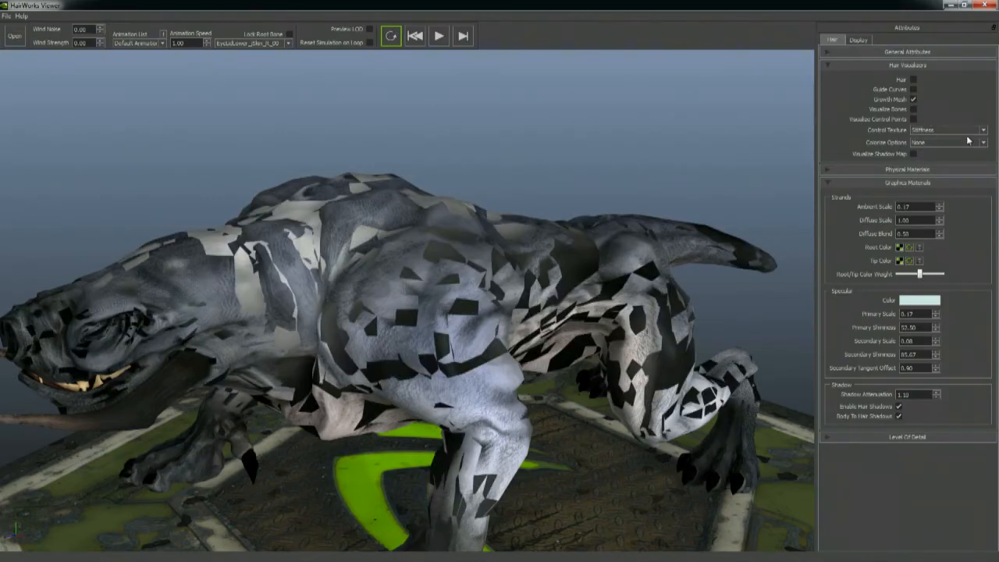
# Step: Display the Density control texture on the growth mesh and hide the graphics mesh
pyautogui.click(917, 132)
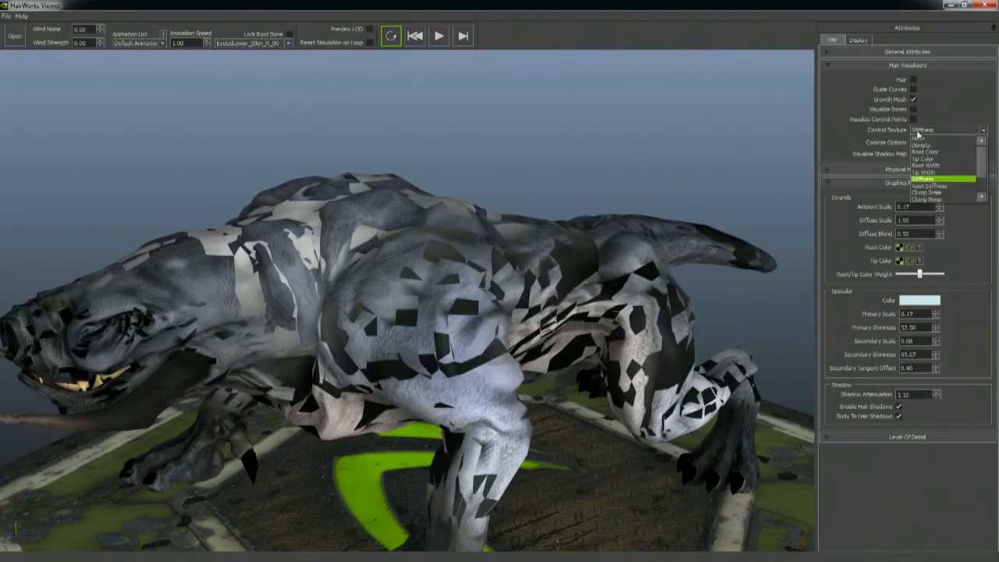
pyautogui.click(953, 146)
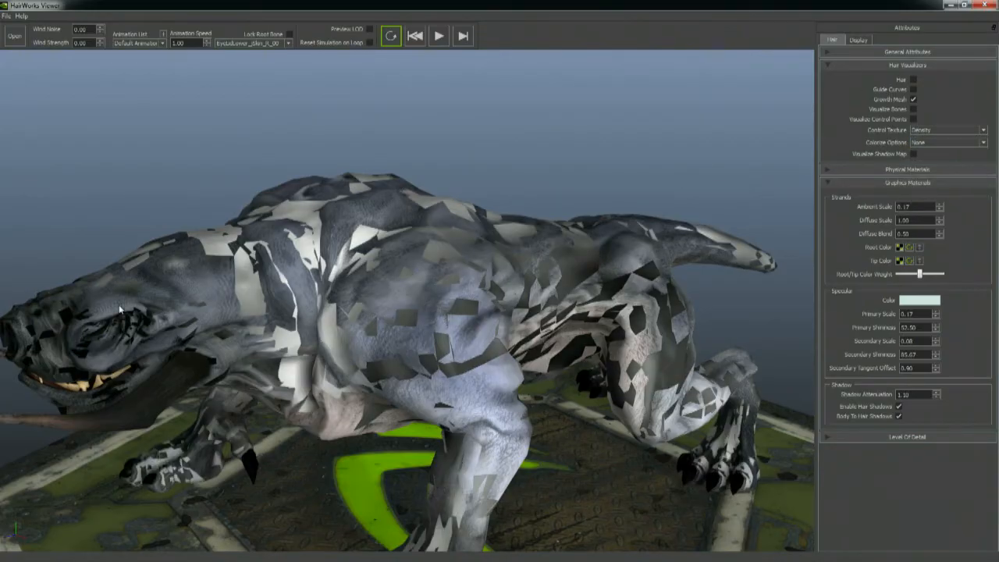
pyautogui.click(858, 39)
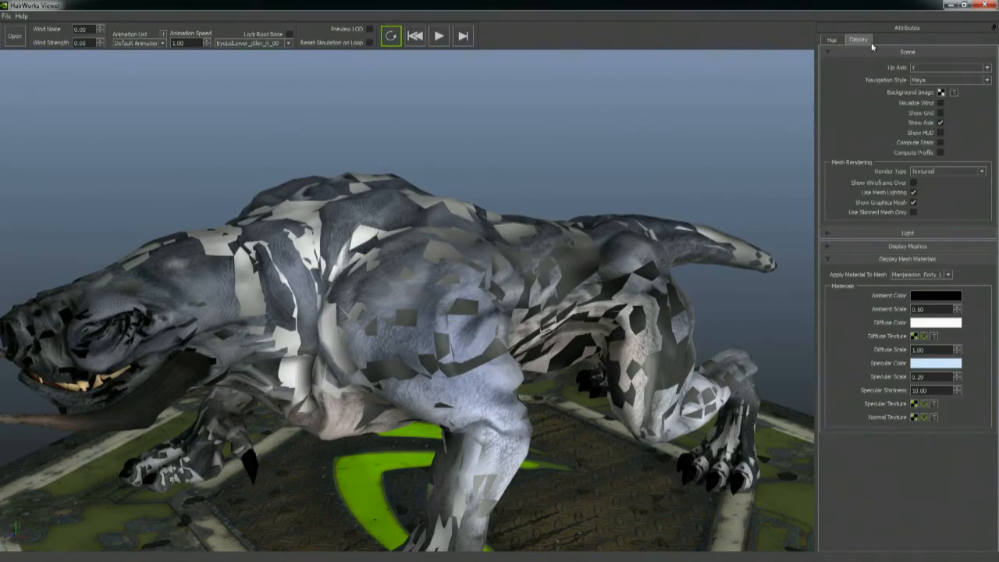
pyautogui.click(912, 203)
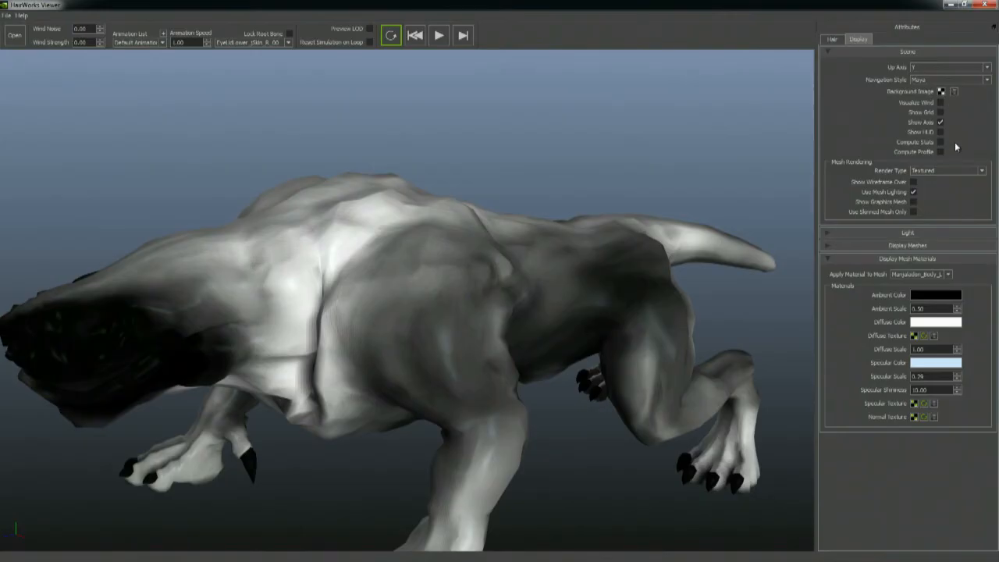
# Step: Preview the Stiffness, Root Color and Tip Color control textures one after another on the growth mesh
pyautogui.click(831, 39)
pyautogui.click(944, 130)
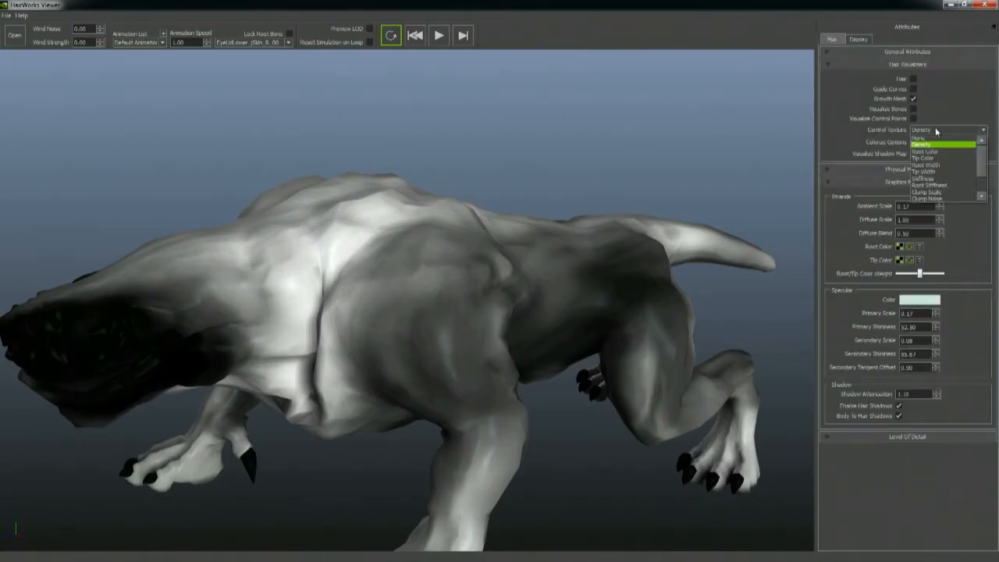
pyautogui.click(938, 180)
pyautogui.click(913, 131)
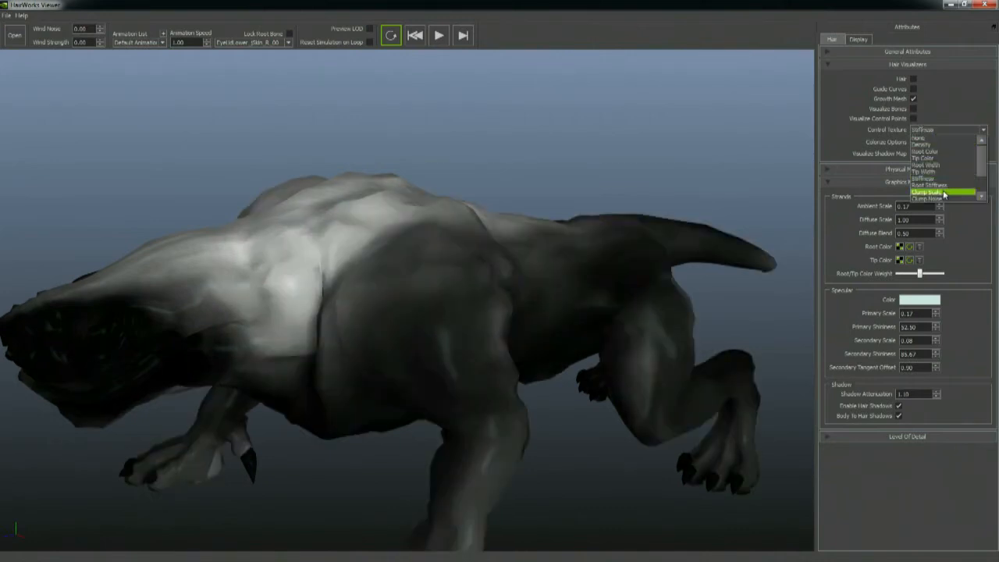
pyautogui.click(940, 152)
pyautogui.click(944, 129)
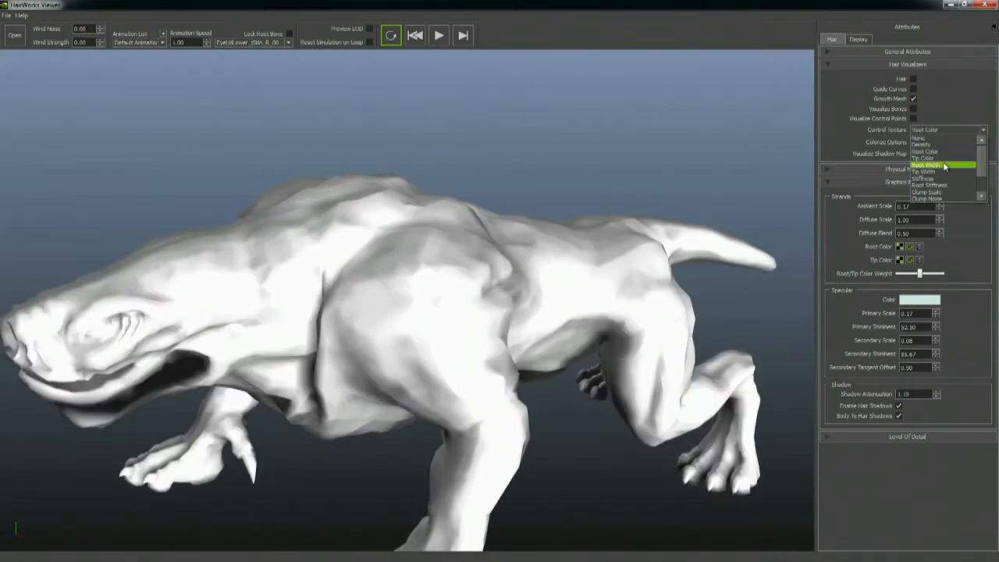
pyautogui.click(941, 130)
pyautogui.click(941, 130)
pyautogui.click(943, 156)
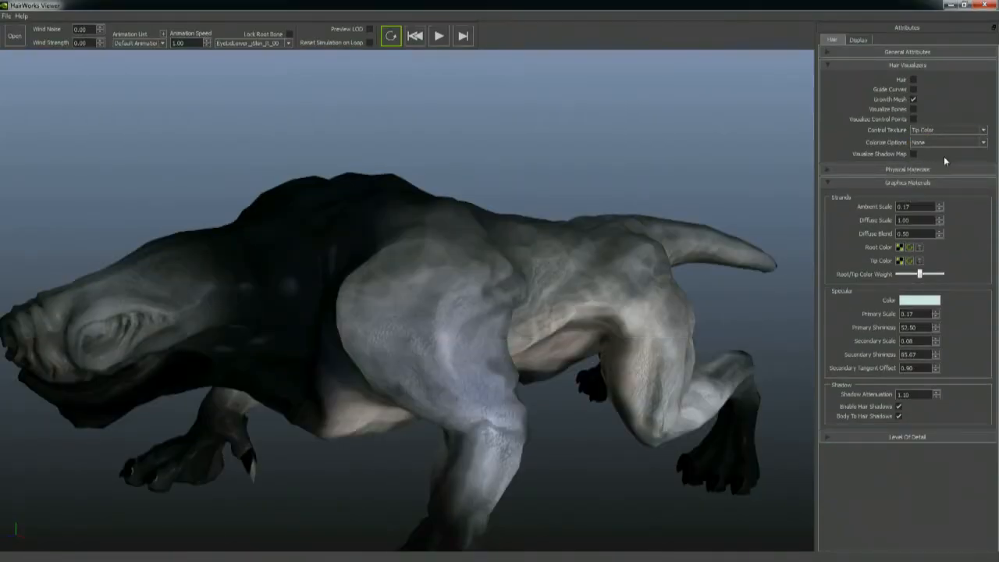
# Step: Load Manjaladon_rootColor.dds as the root color texture and display the Root Color control texture on the growth mesh
pyautogui.click(908, 260)
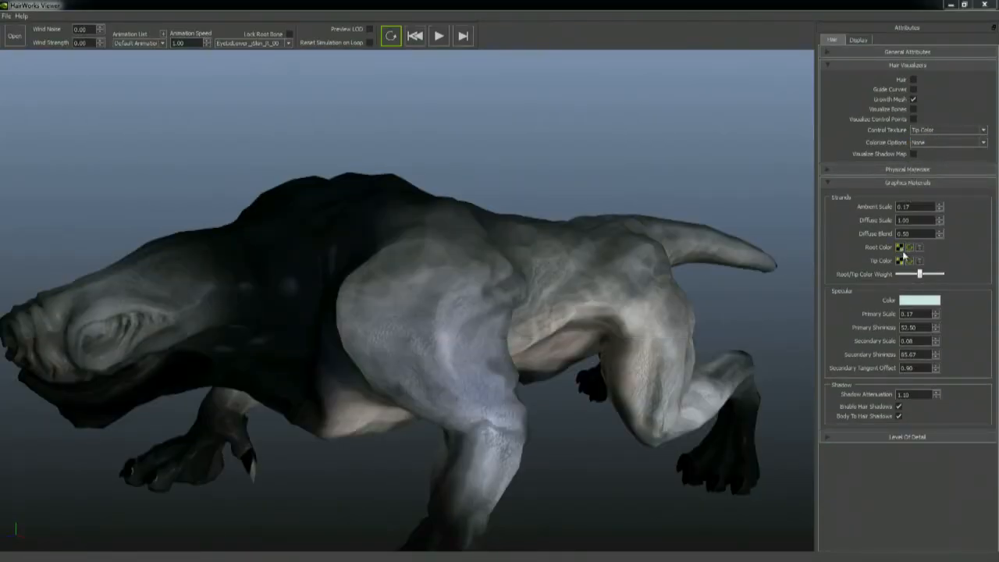
pyautogui.doubleClick(148, 82)
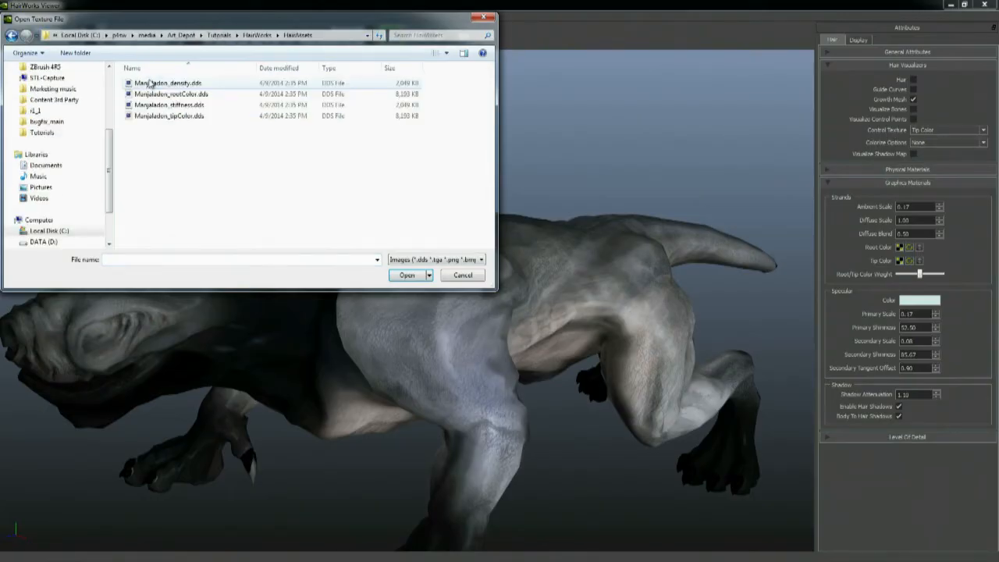
pyautogui.click(195, 95)
pyautogui.click(406, 275)
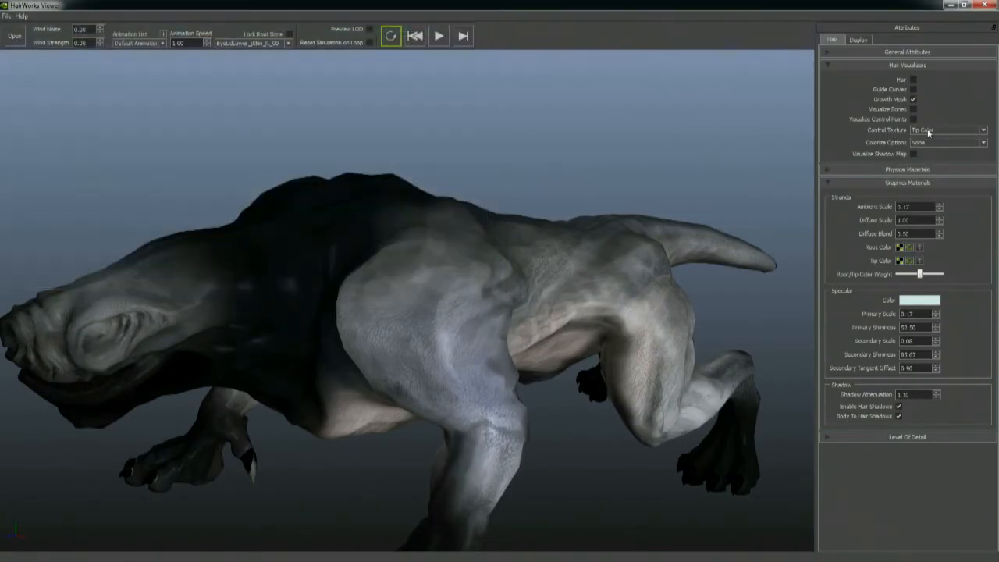
pyautogui.click(933, 129)
pyautogui.click(942, 152)
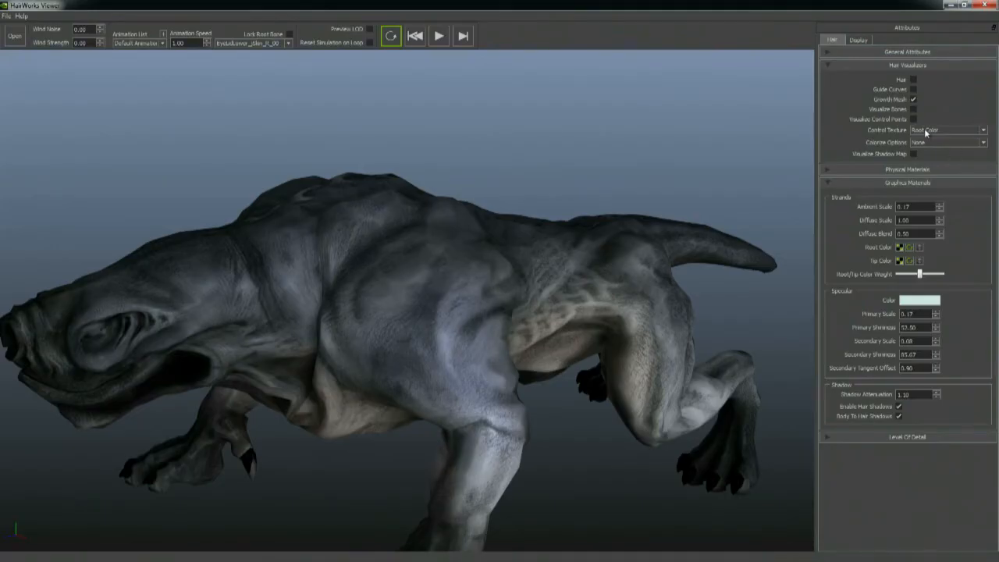
# Step: Restore the furred view with the control texture set to None, the hair and graphics mesh shown, and the growth mesh hidden
pyautogui.click(924, 131)
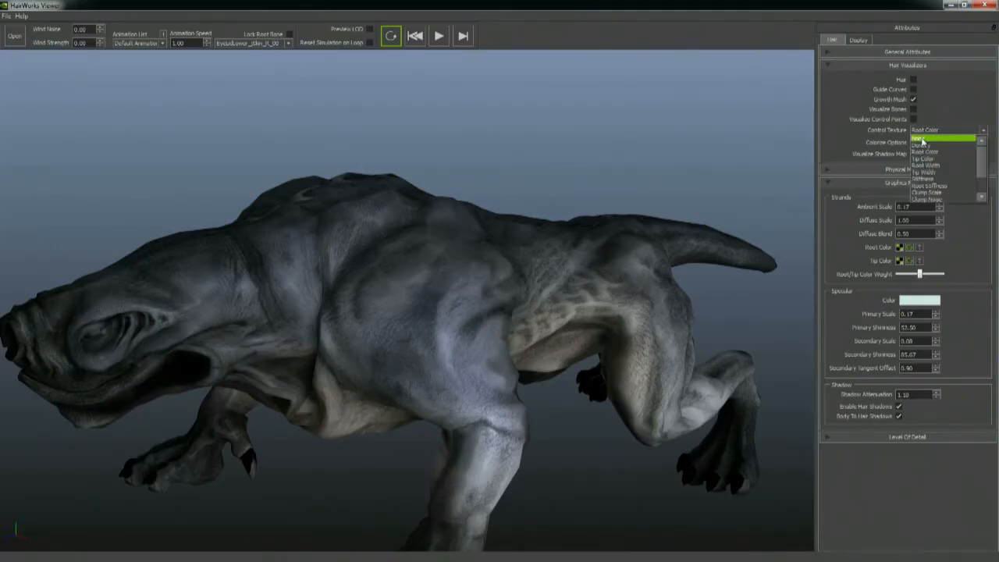
pyautogui.click(920, 138)
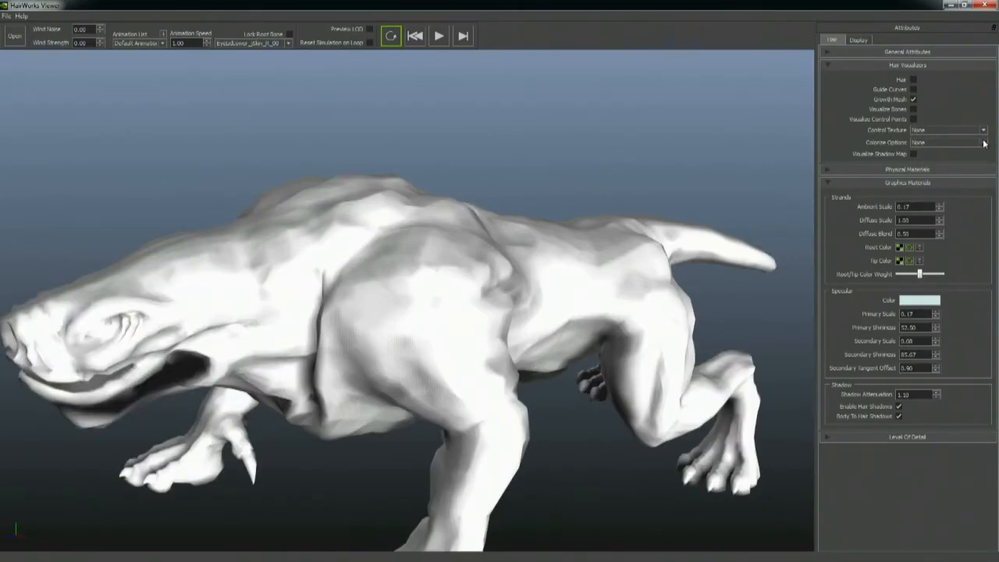
pyautogui.click(913, 79)
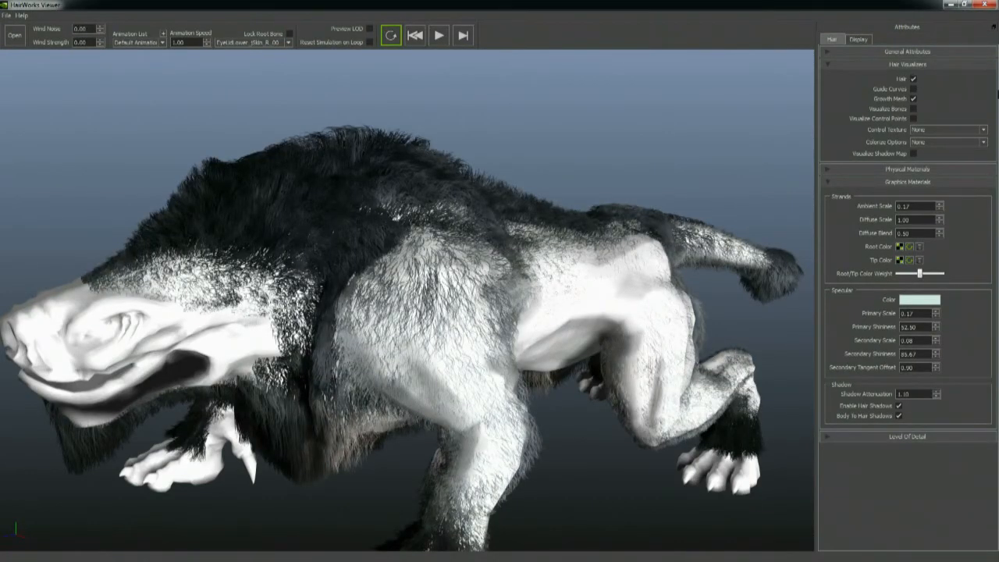
pyautogui.click(857, 39)
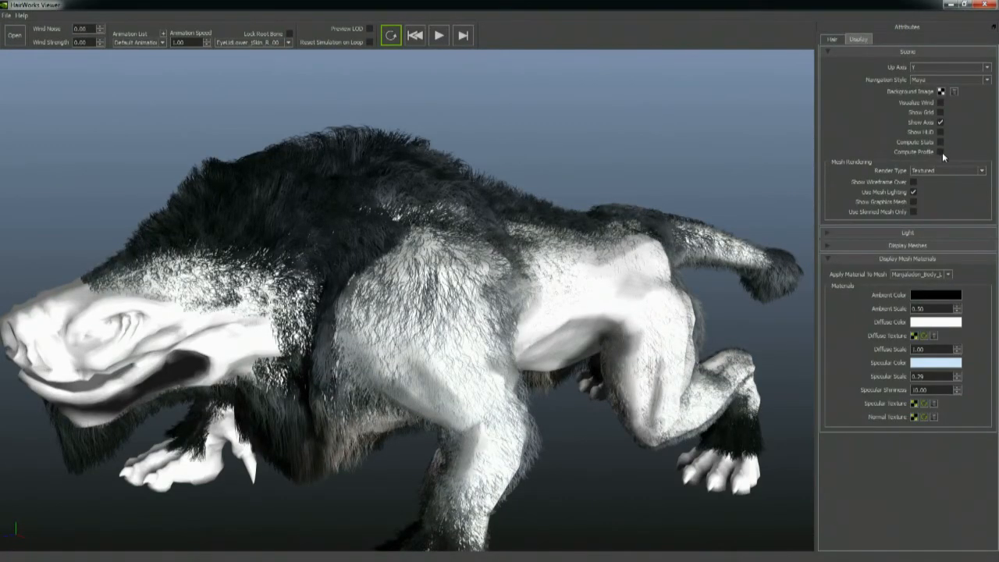
pyautogui.click(913, 201)
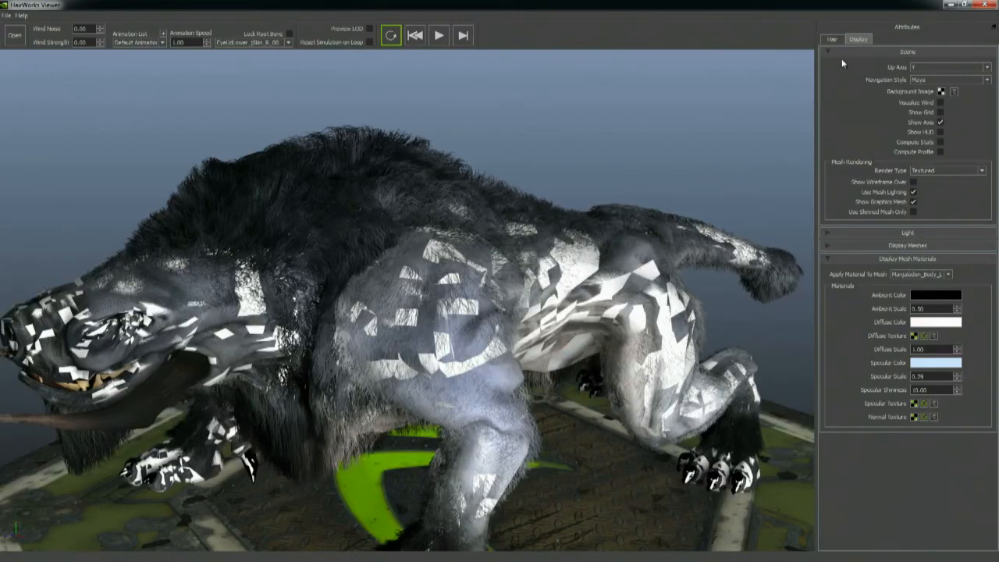
pyautogui.click(832, 39)
pyautogui.click(912, 99)
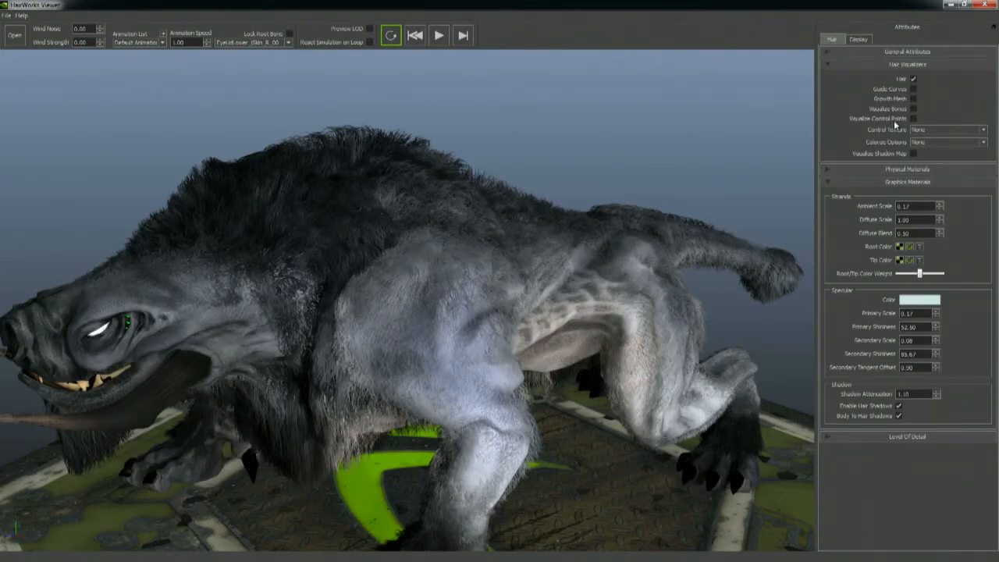
# Step: Replace the hair display with its control points and guide curves, viewing the whole creature from the side
pyautogui.keyDown('alt'); pyautogui.moveTo(633, 356); pyautogui.dragTo(350, 326, button='right'); pyautogui.keyUp('alt')
pyautogui.keyDown('alt'); pyautogui.moveTo(351, 325); pyautogui.dragTo(642, 207); pyautogui.keyUp('alt')
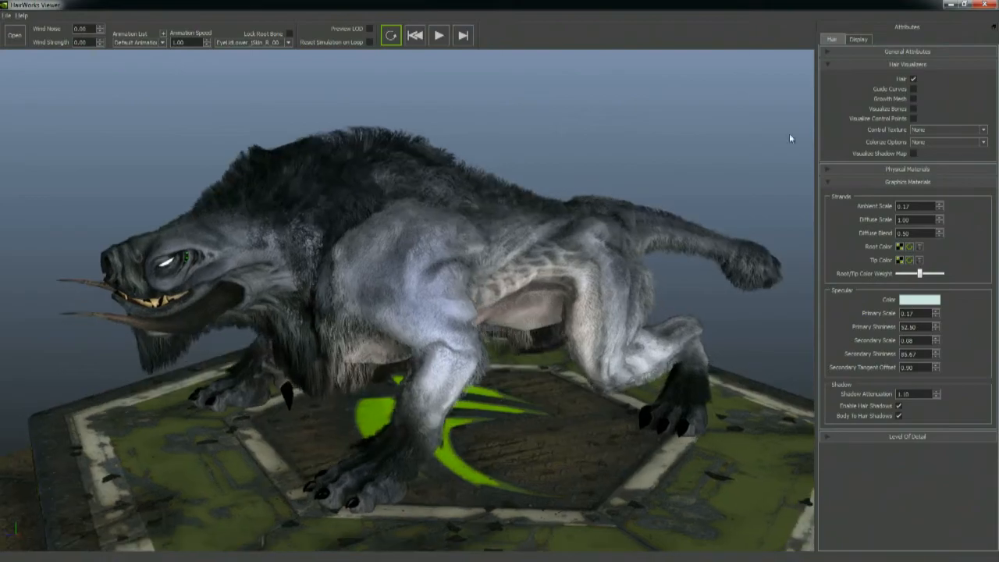
pyautogui.click(914, 79)
pyautogui.click(913, 118)
pyautogui.keyDown('alt'); pyautogui.moveTo(343, 230); pyautogui.dragTo(237, 204); pyautogui.keyUp('alt')
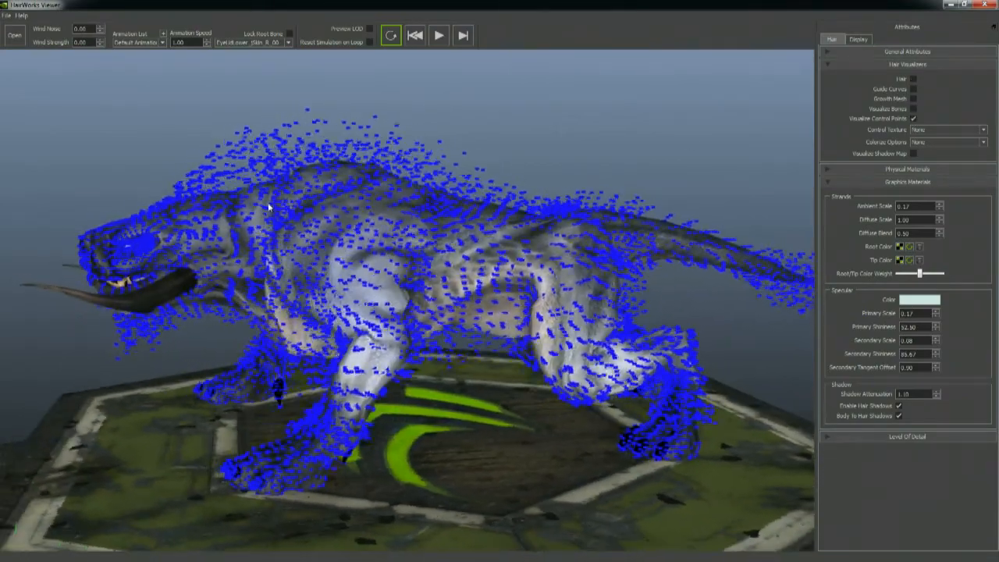
pyautogui.click(914, 88)
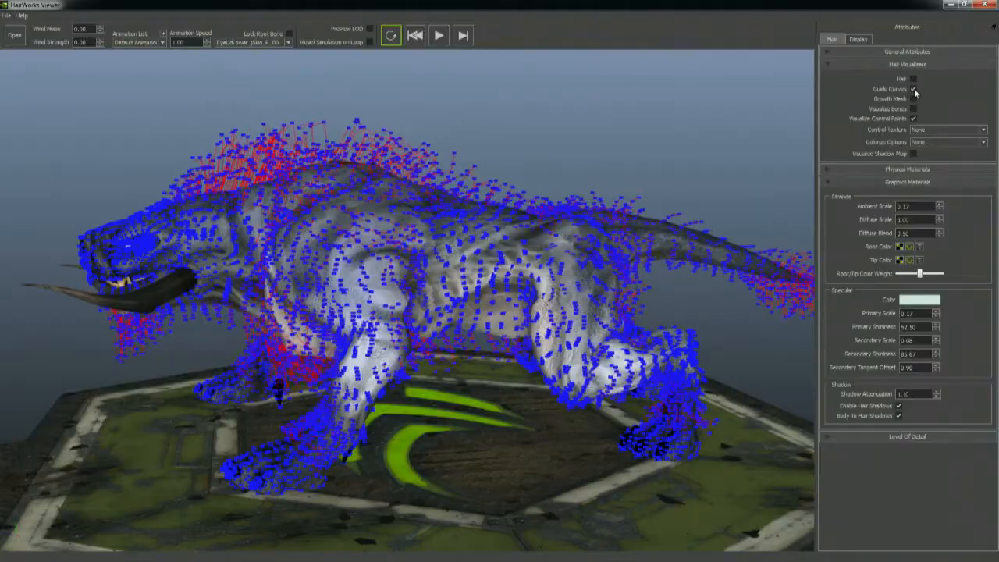
# Step: Hide the control points and guide curves, and briefly preview the shadow map
pyautogui.click(913, 118)
pyautogui.click(913, 89)
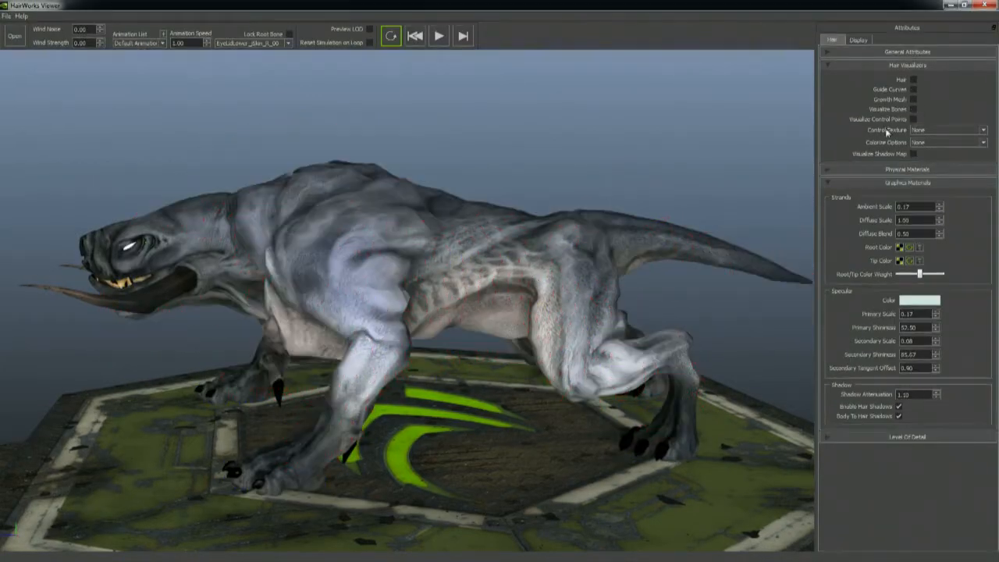
pyautogui.click(913, 155)
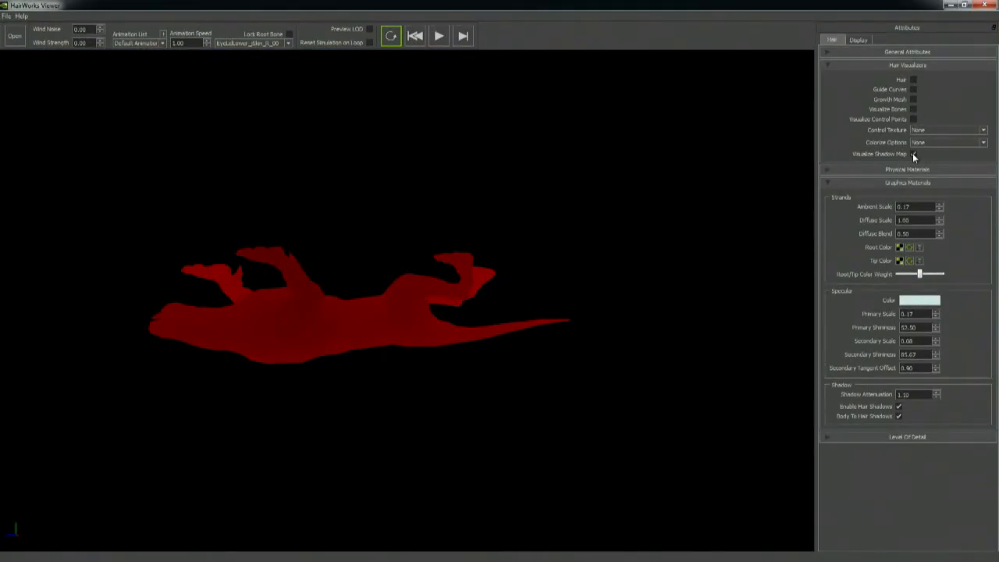
pyautogui.click(913, 154)
# Step: Show the hair again and preview it colorized by Tangents and by Normal
pyautogui.click(947, 142)
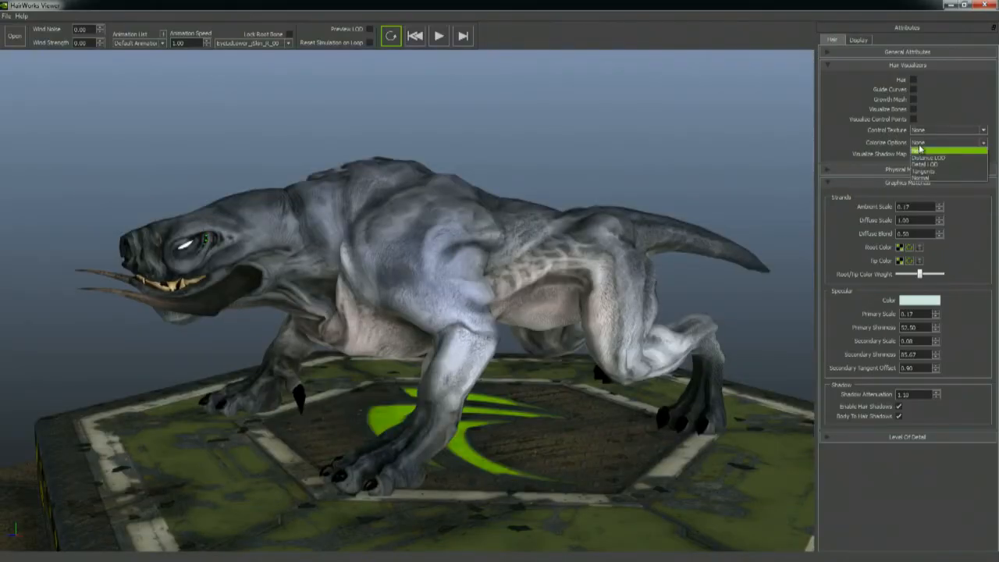
pyautogui.click(912, 80)
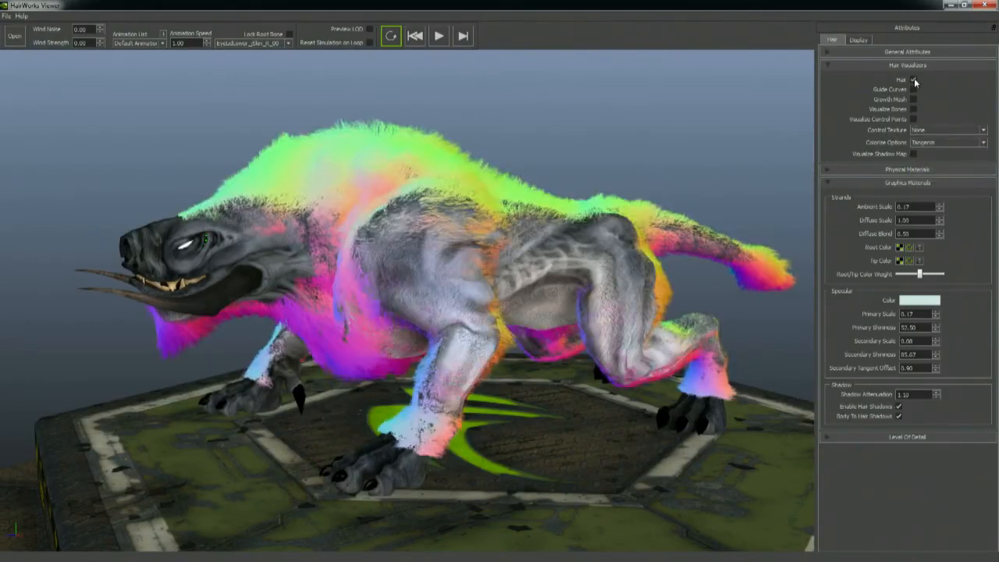
pyautogui.click(947, 142)
pyautogui.click(927, 177)
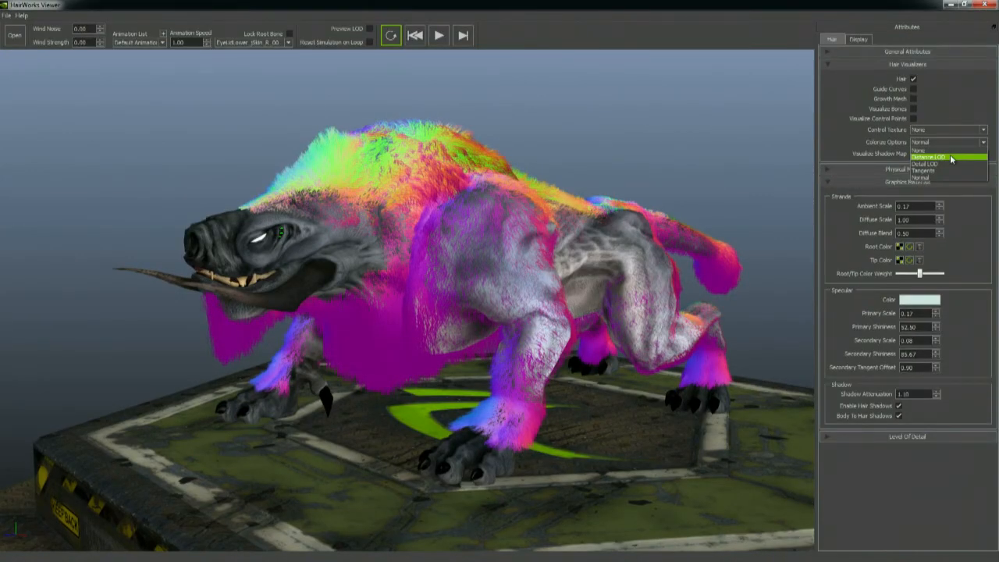
# Step: Colorize the hair by Distance LOD, expand the level of detail settings and enable LOD preview while viewing the creature from farther away
pyautogui.click(950, 158)
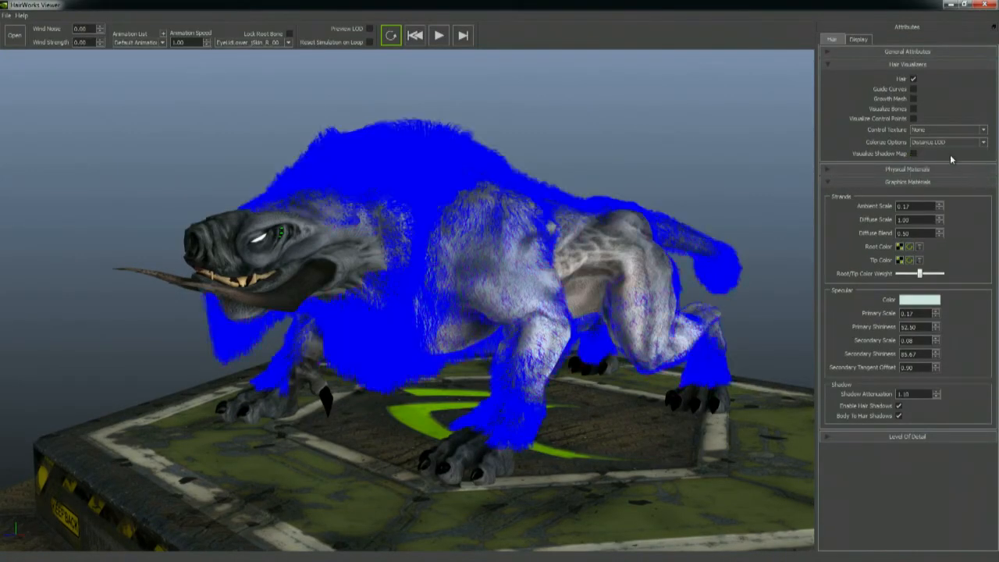
pyautogui.click(907, 183)
pyautogui.click(922, 196)
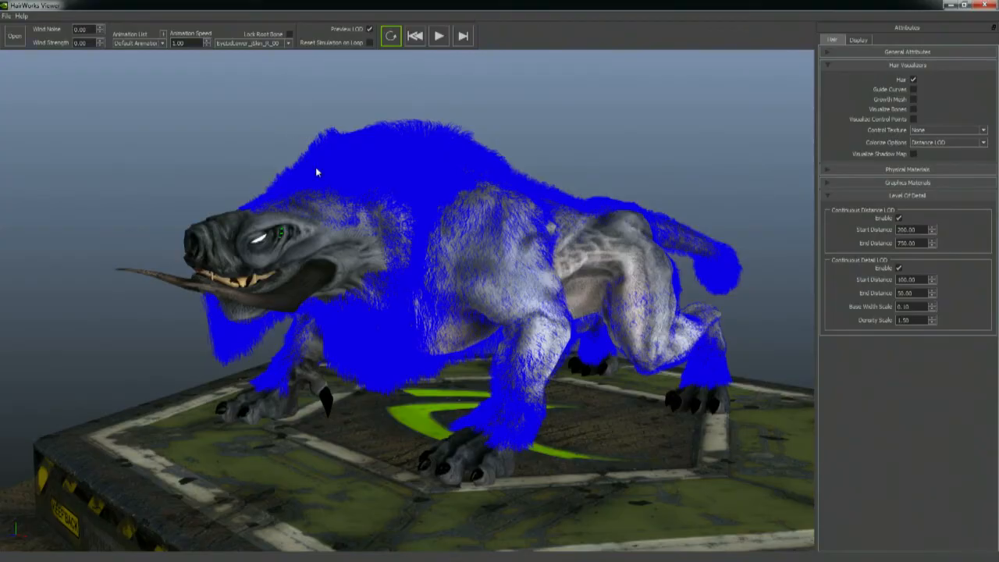
pyautogui.moveTo(435, 226); pyautogui.dragTo(431, 239)
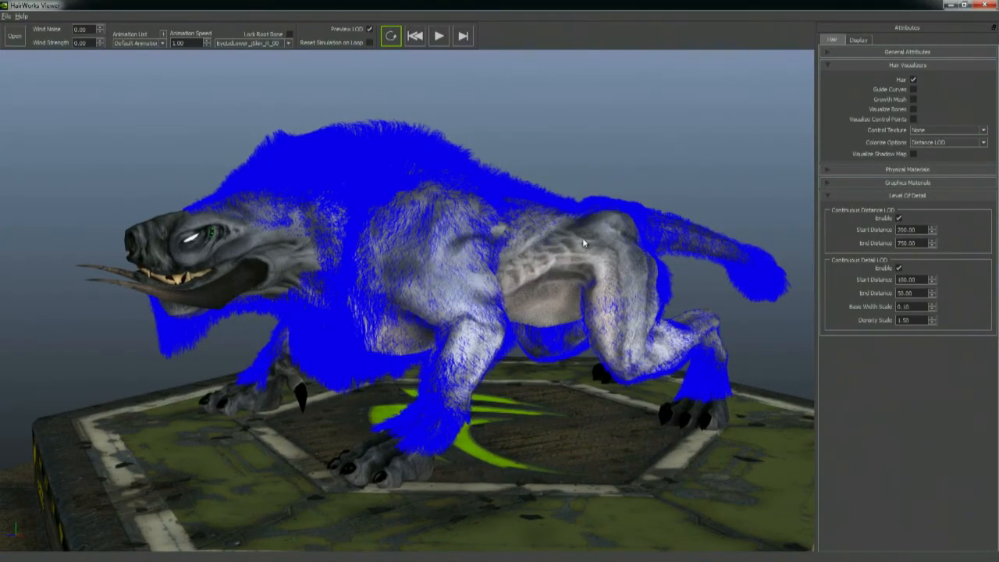
pyautogui.scroll(-6, 570, 243)
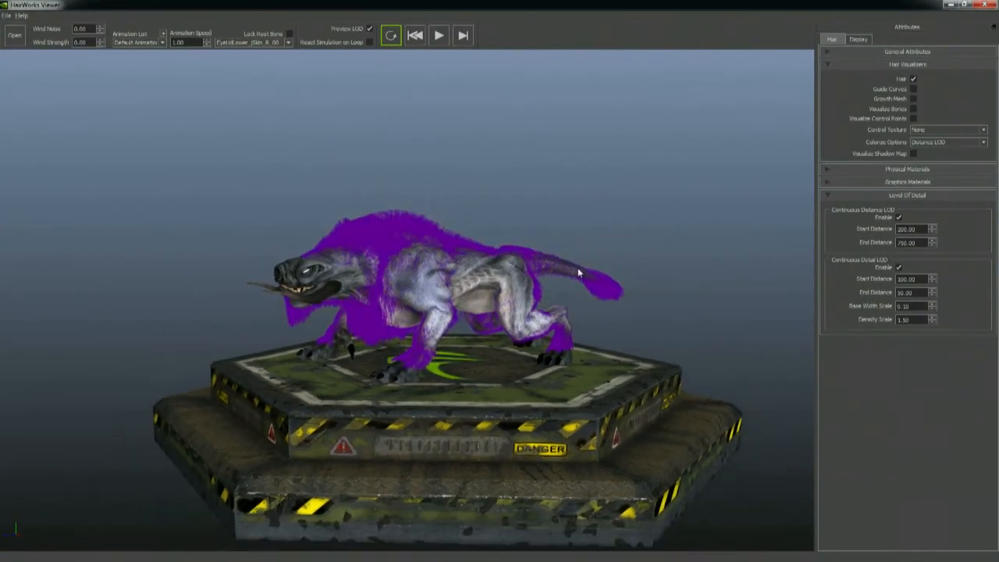
# Step: Check the Distance LOD colors on the creature from far away and close up, and set Colorize Options to None
pyautogui.scroll(-8, 578, 271)
pyautogui.scroll(-3, 224, 290)
pyautogui.scroll(6, 221, 290)
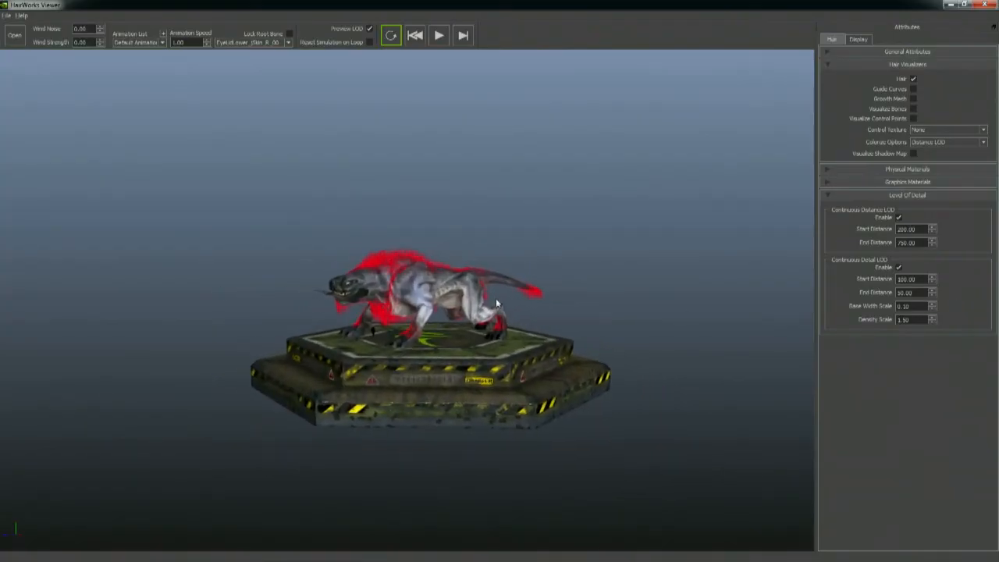
pyautogui.scroll(8, 401, 296)
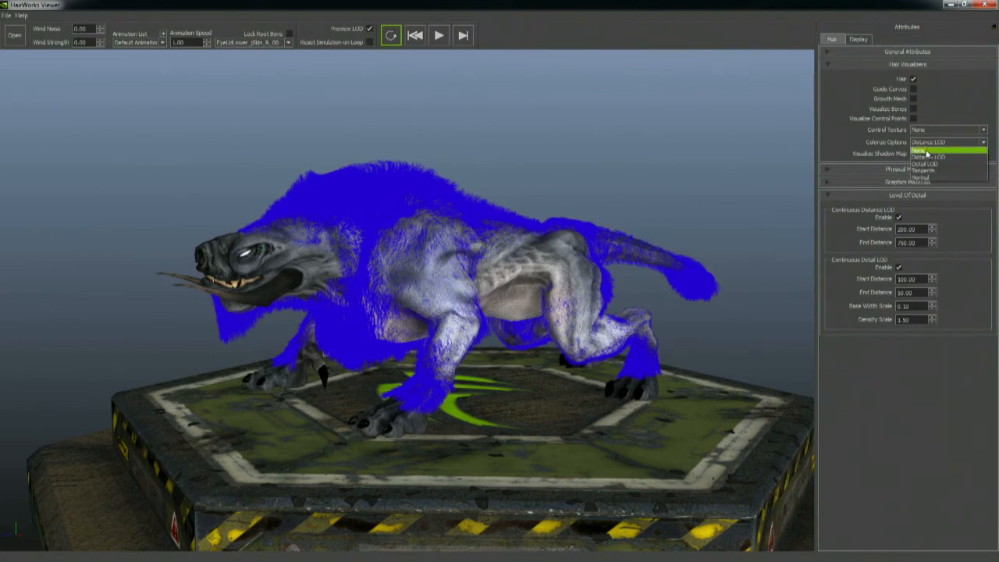
pyautogui.click(926, 151)
# Step: Play the animation and examine the hair's level of detail from far away and close up
pyautogui.click(439, 36)
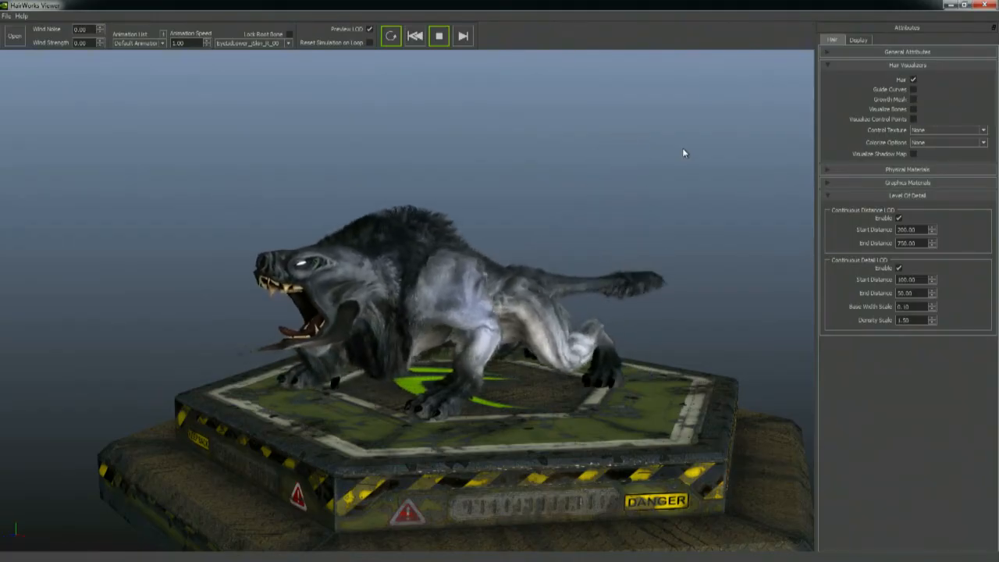
pyautogui.keyDown('alt'); pyautogui.moveTo(515, 357); pyautogui.dragTo(160, 324, button='right'); pyautogui.keyUp('alt')
pyautogui.keyDown('alt'); pyautogui.moveTo(632, 306); pyautogui.dragTo(945, 307, button='right'); pyautogui.keyUp('alt')
pyautogui.moveTo(327, 308)
pyautogui.keyDown('alt'); pyautogui.mouseDown(button='right')
pyautogui.moveTo(670, 307)
pyautogui.moveTo(515, 302)
pyautogui.moveTo(585, 302)
pyautogui.mouseUp(button='right'); pyautogui.keyUp('alt')
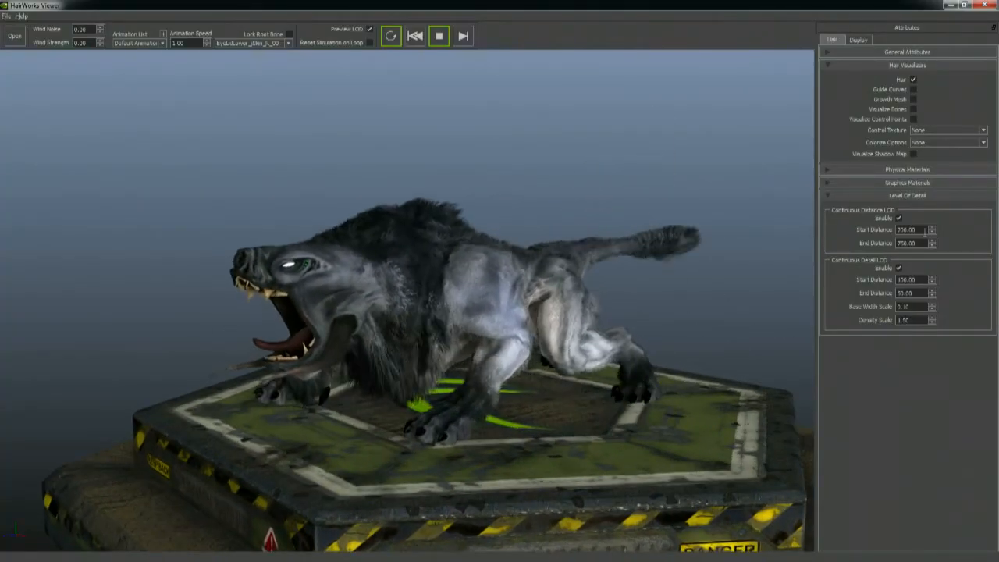
# Step: Set the Continuous Distance LOD range to start at 500 and end at 1200, checking the hair from different distances
pyautogui.moveTo(919, 230); pyautogui.dragTo(769, 237)
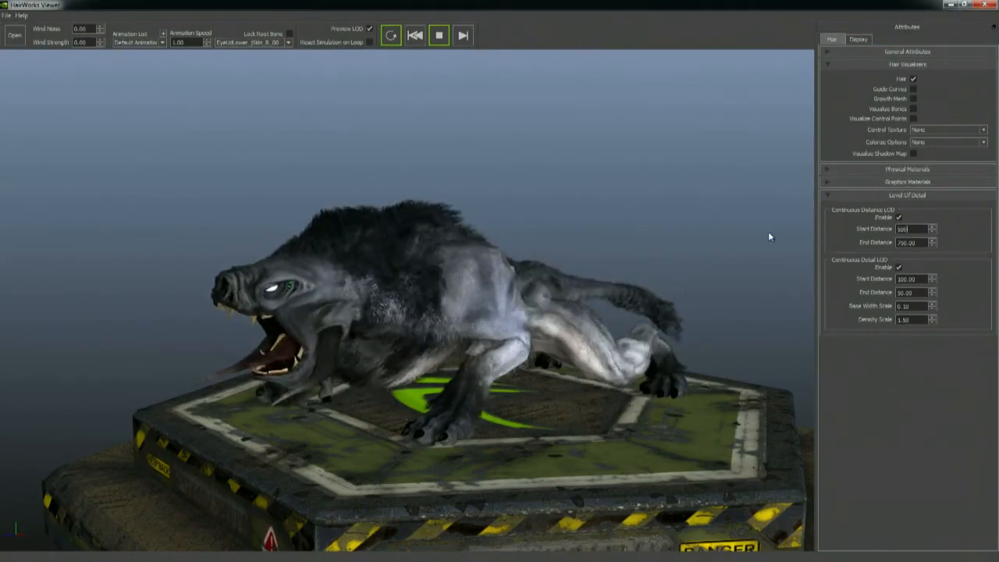
pyautogui.write('500.')
pyautogui.moveTo(919, 243); pyautogui.dragTo(863, 244)
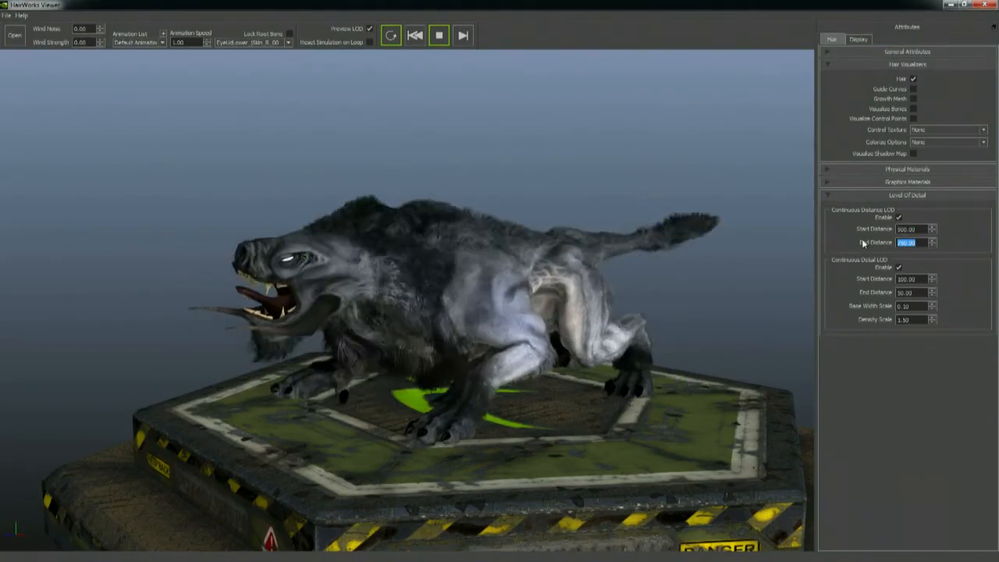
pyautogui.write('1200')
pyautogui.press('Return')
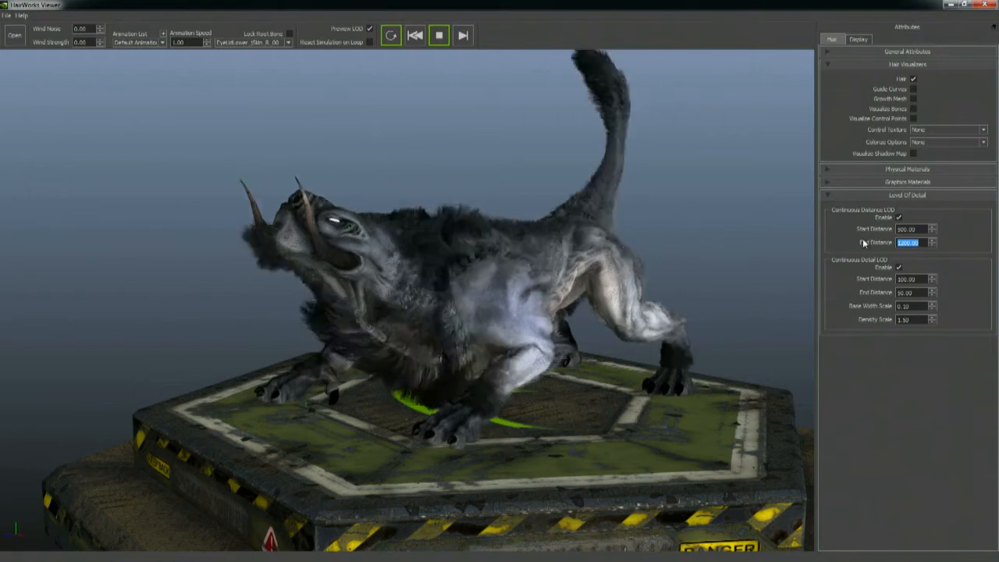
pyautogui.keyDown('alt'); pyautogui.moveTo(502, 293); pyautogui.dragTo(241, 252, button='right'); pyautogui.keyUp('alt')
pyautogui.keyDown('alt'); pyautogui.moveTo(590, 266); pyautogui.dragTo(885, 269, button='right'); pyautogui.keyUp('alt')
pyautogui.keyDown('alt'); pyautogui.moveTo(249, 275); pyautogui.dragTo(476, 261, button='right'); pyautogui.keyUp('alt')
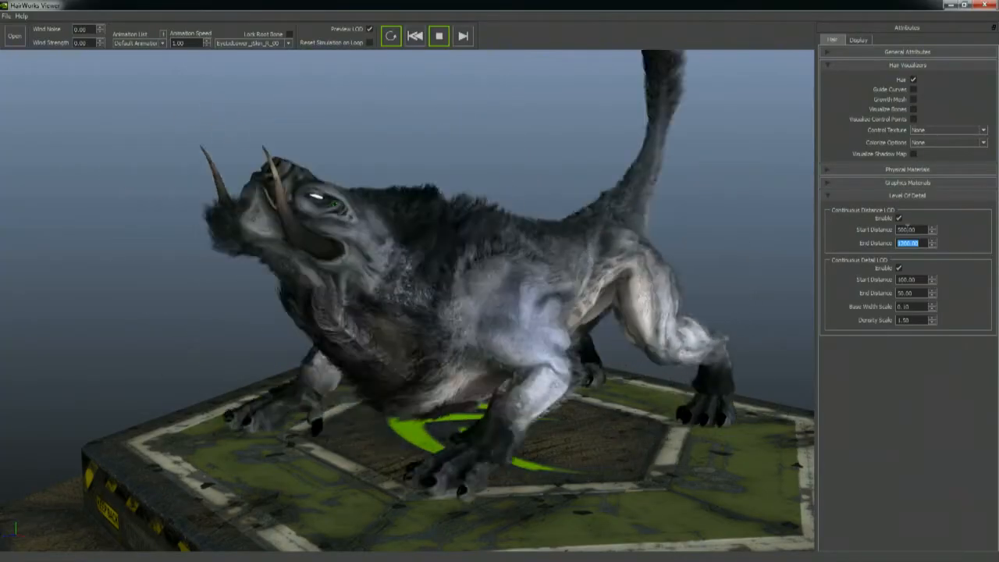
# Step: Set the Continuous Distance LOD End Distance to 750 and Start Distance to 250
pyautogui.write('750')
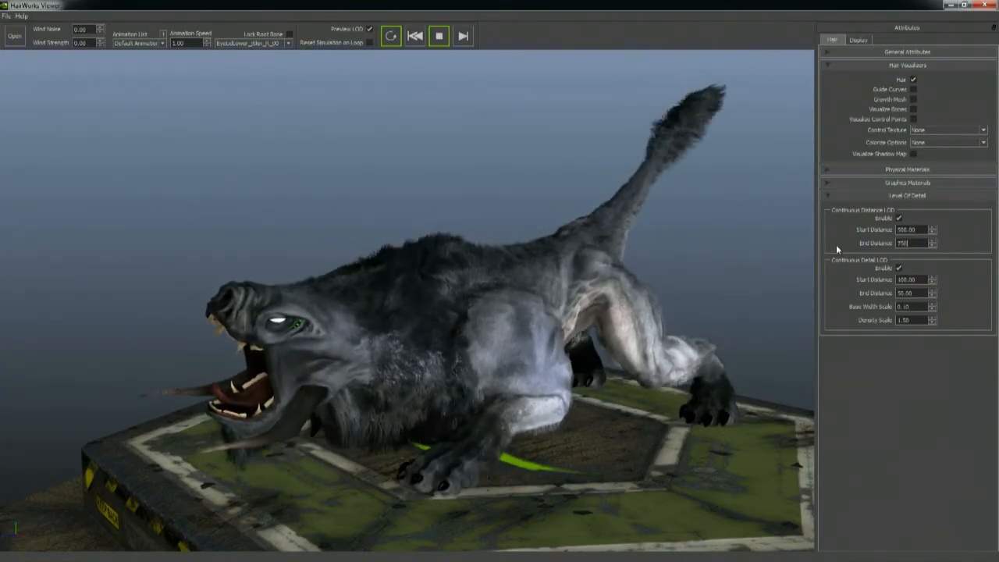
pyautogui.press('Return')
pyautogui.moveTo(916, 230); pyautogui.dragTo(865, 233)
pyautogui.write('250')
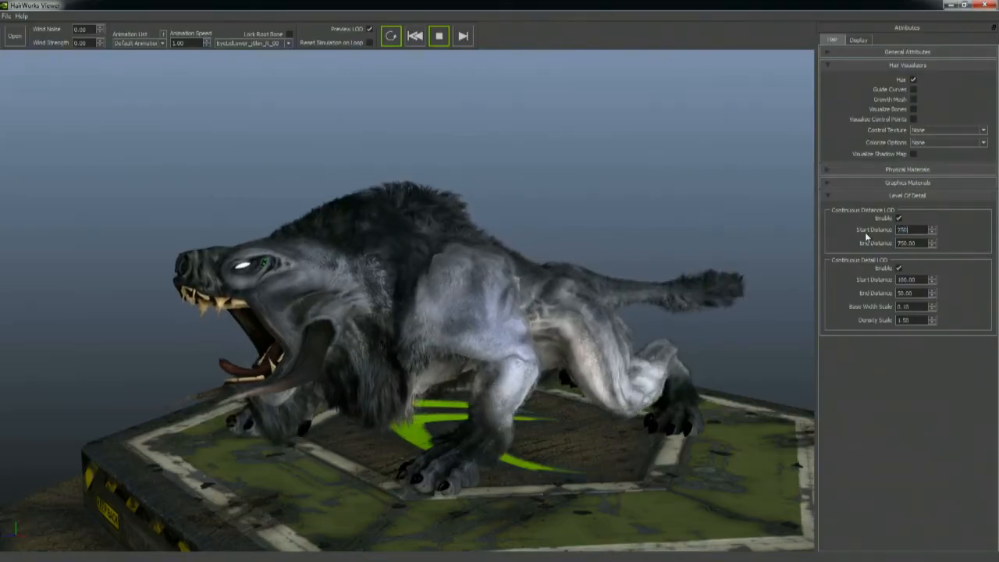
pyautogui.press('Return')
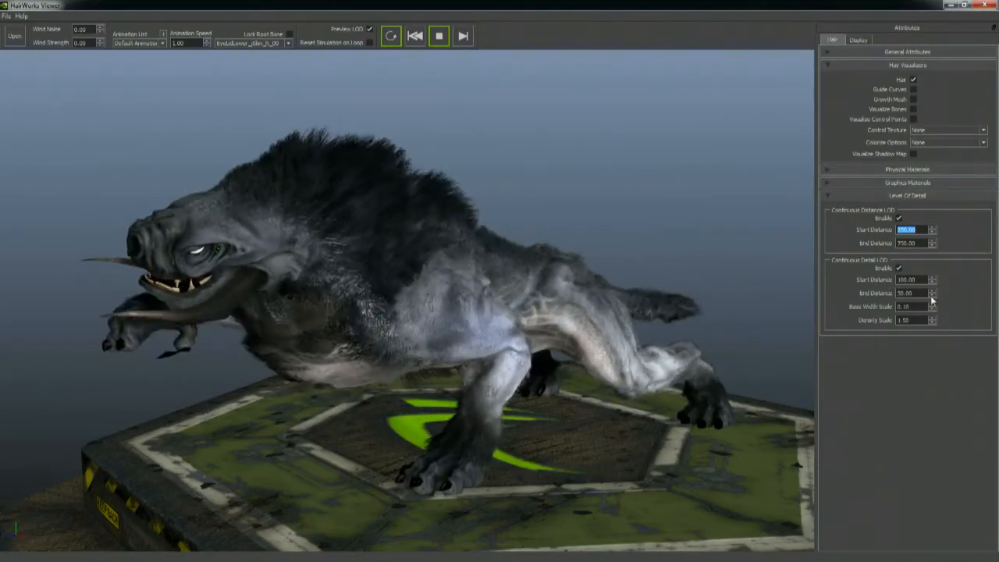
# Step: Set the Continuous Detail LOD Base Width Scale to 0.05 and Density Scale to 2
pyautogui.moveTo(915, 306); pyautogui.dragTo(856, 305)
pyautogui.write('1')
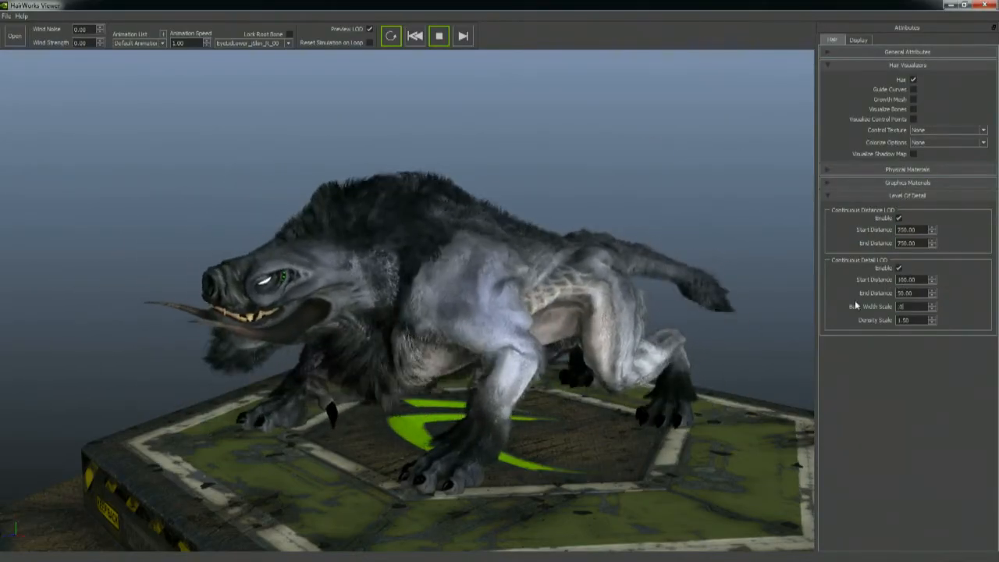
pyautogui.press('Return')
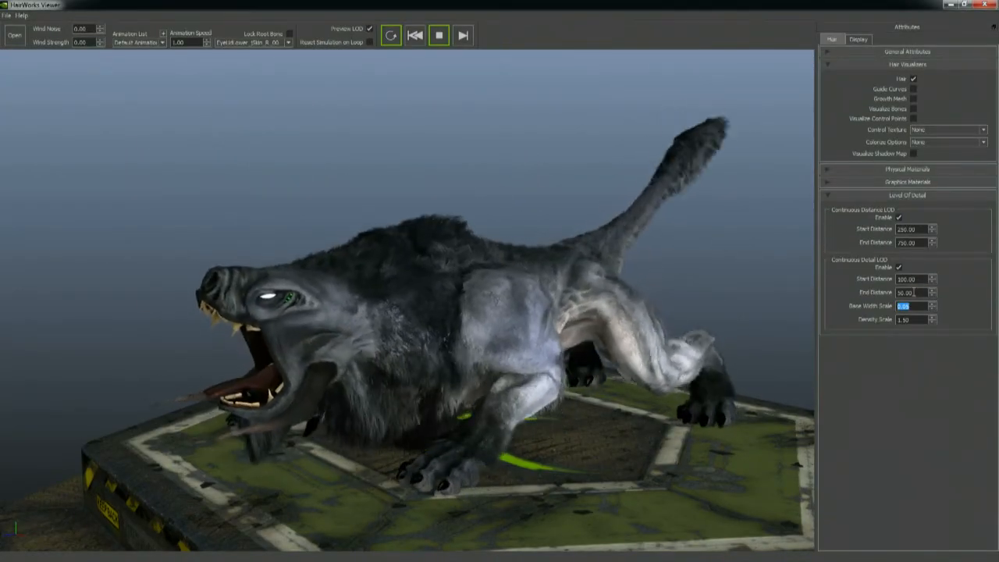
pyautogui.moveTo(914, 319); pyautogui.dragTo(877, 319)
pyautogui.write('2')
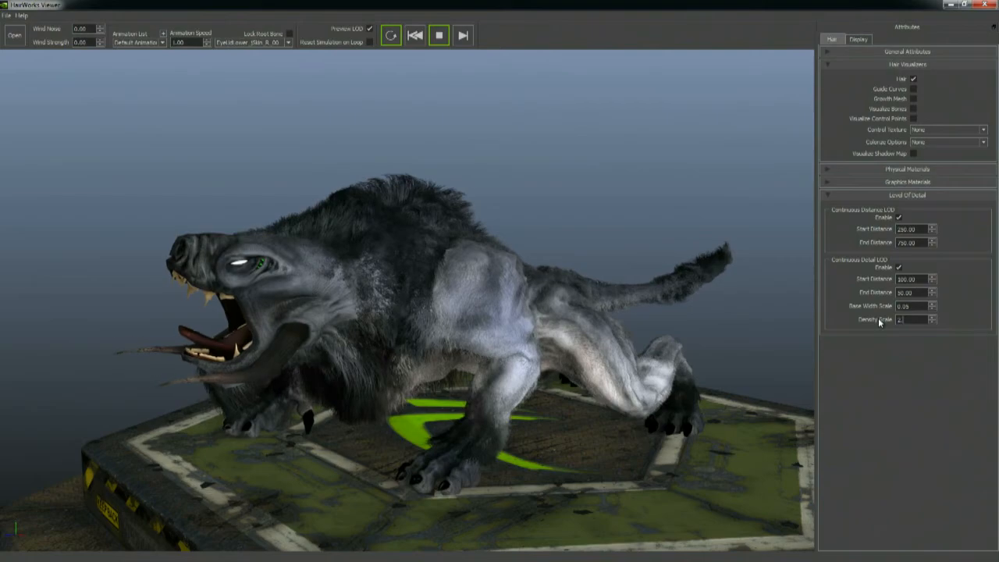
pyautogui.press('Return')
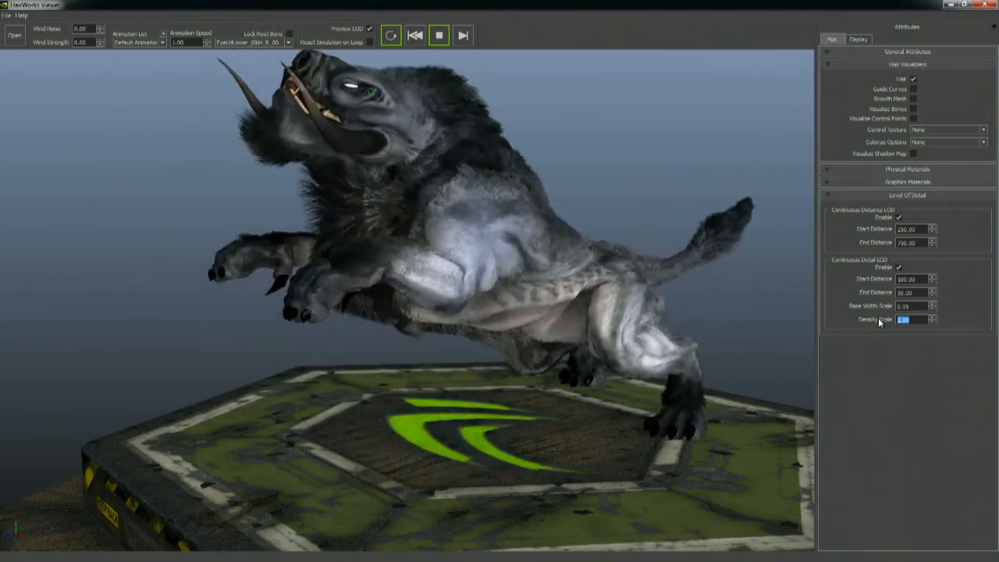
# Step: Stop the animation and examine the neck hair at very close range to check the detail LOD
pyautogui.click(438, 40)
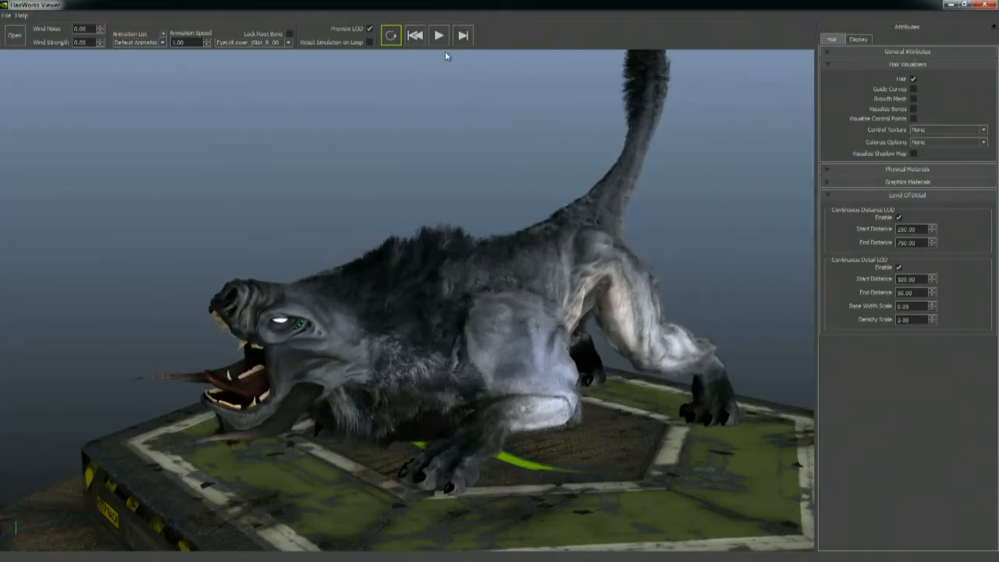
pyautogui.keyDown('alt'); pyautogui.moveTo(482, 344); pyautogui.dragTo(452, 279, button='middle'); pyautogui.keyUp('alt')
pyautogui.keyDown('alt'); pyautogui.moveTo(453, 278); pyautogui.dragTo(472, 247, button='right'); pyautogui.keyUp('alt')
pyautogui.keyDown('alt'); pyautogui.moveTo(473, 246); pyautogui.dragTo(445, 274, button='middle'); pyautogui.keyUp('alt')
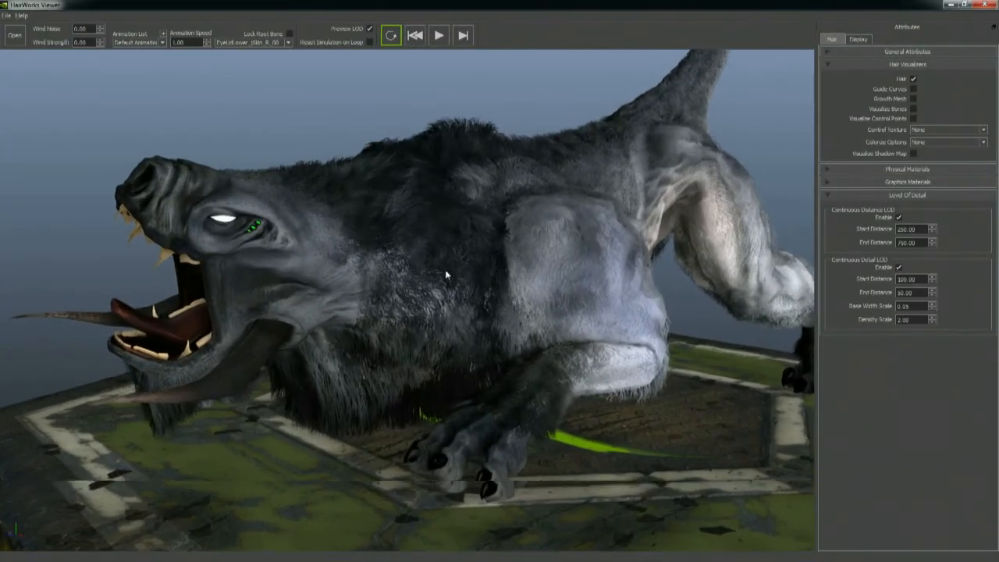
pyautogui.keyDown('alt'); pyautogui.moveTo(445, 270); pyautogui.dragTo(515, 266, button='right'); pyautogui.keyUp('alt')
pyautogui.keyDown('alt'); pyautogui.moveTo(252, 262); pyautogui.dragTo(474, 256, button='right'); pyautogui.keyUp('alt')
pyautogui.keyDown('alt'); pyautogui.moveTo(474, 255); pyautogui.dragTo(437, 231, button='middle'); pyautogui.keyUp('alt')
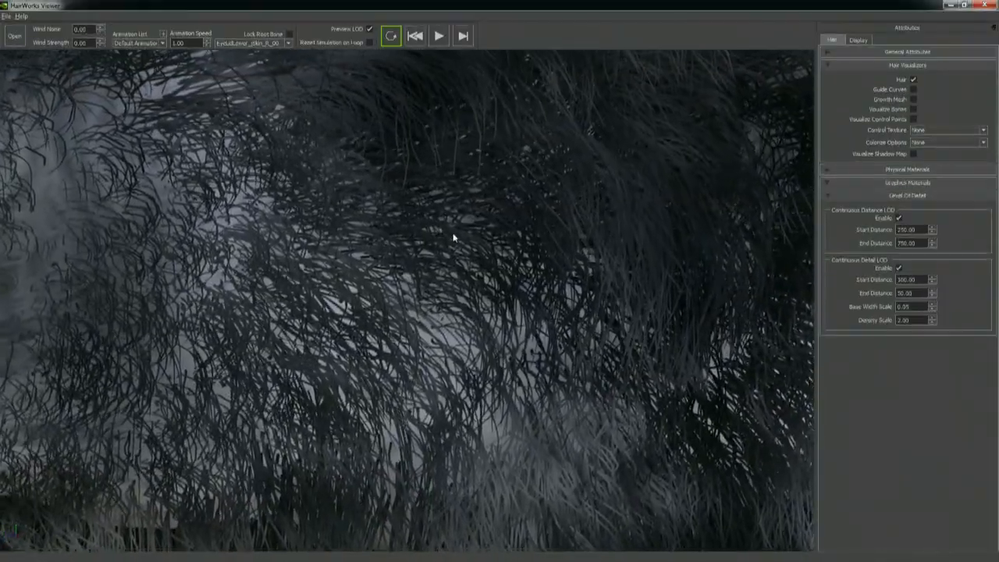
# Step: Turn off LOD preview and play the animation with the whole creature in view from the side
pyautogui.keyDown('alt'); pyautogui.moveTo(454, 237); pyautogui.dragTo(496, 242, button='right'); pyautogui.keyUp('alt')
pyautogui.keyDown('alt'); pyautogui.moveTo(426, 272); pyautogui.dragTo(274, 226, button='right'); pyautogui.keyUp('alt')
pyautogui.keyDown('alt'); pyautogui.moveTo(274, 226); pyautogui.dragTo(425, 140); pyautogui.keyUp('alt')
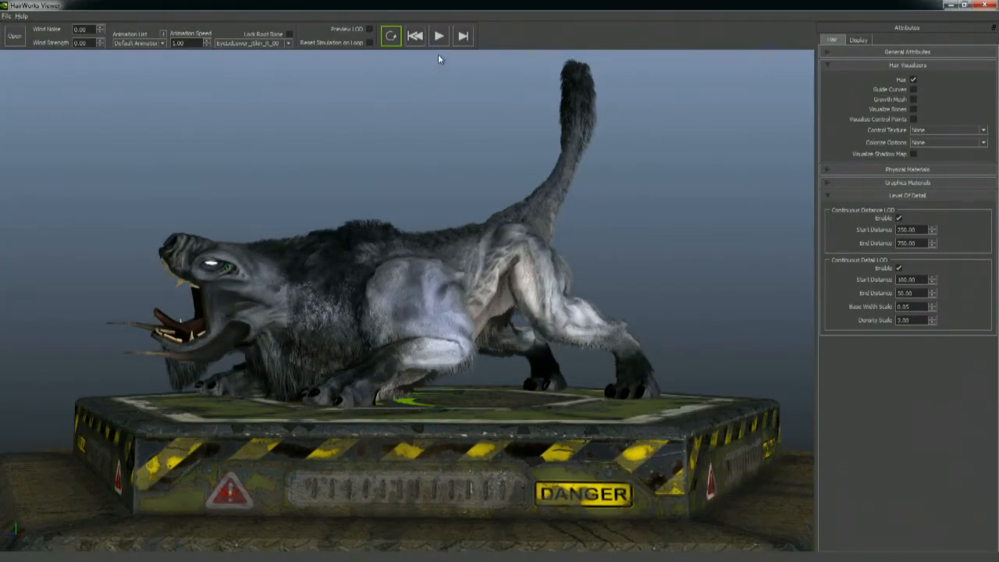
pyautogui.click(439, 37)
pyautogui.keyDown('alt'); pyautogui.moveTo(470, 111); pyautogui.dragTo(498, 213); pyautogui.keyUp('alt')
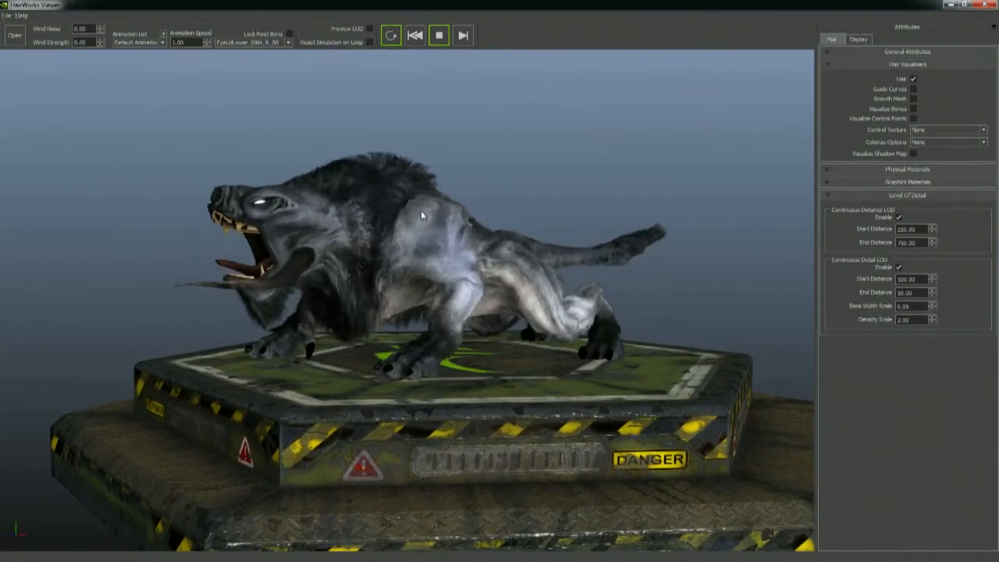
pyautogui.keyDown('alt'); pyautogui.moveTo(402, 210); pyautogui.dragTo(491, 214, button='right'); pyautogui.keyUp('alt')
pyautogui.keyDown('alt'); pyautogui.moveTo(492, 214); pyautogui.dragTo(486, 207); pyautogui.keyUp('alt')
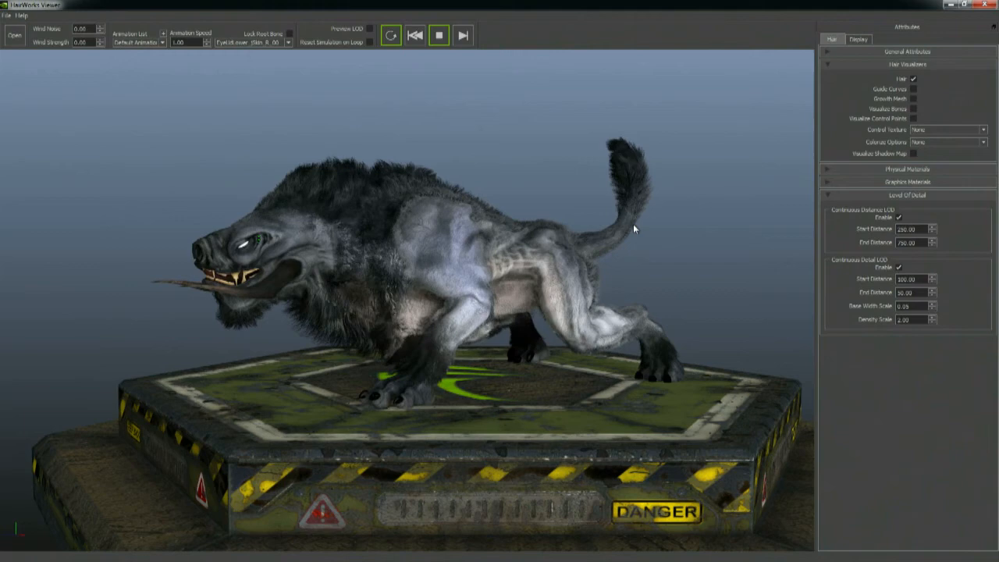
# Step: Expand the Graphics Materials and General Attributes settings and stop the animation
pyautogui.click(916, 182)
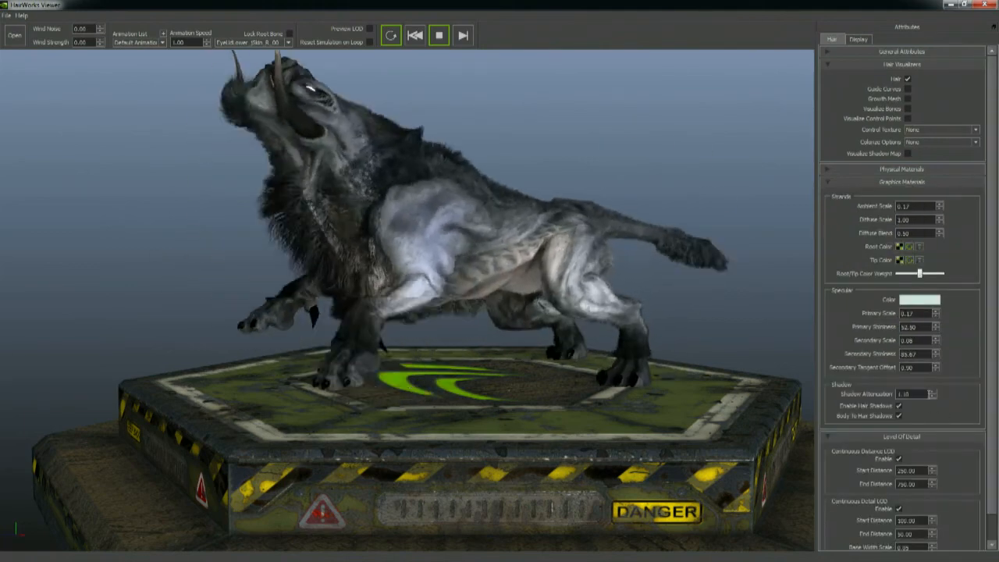
pyautogui.click(443, 39)
pyautogui.keyDown('alt'); pyautogui.moveTo(524, 256); pyautogui.dragTo(518, 244, button='middle'); pyautogui.keyUp('alt')
pyautogui.keyDown('alt'); pyautogui.moveTo(518, 247); pyautogui.dragTo(550, 242); pyautogui.keyUp('alt')
pyautogui.click(931, 50)
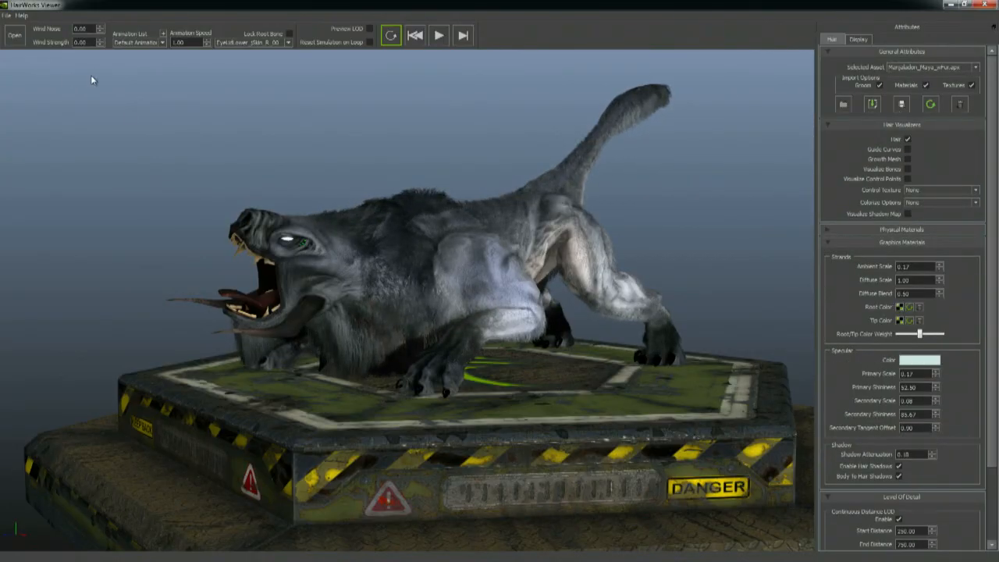
# Step: Look over the commands for saving project and hair files, and view the creature with its full platform
pyautogui.click(7, 16)
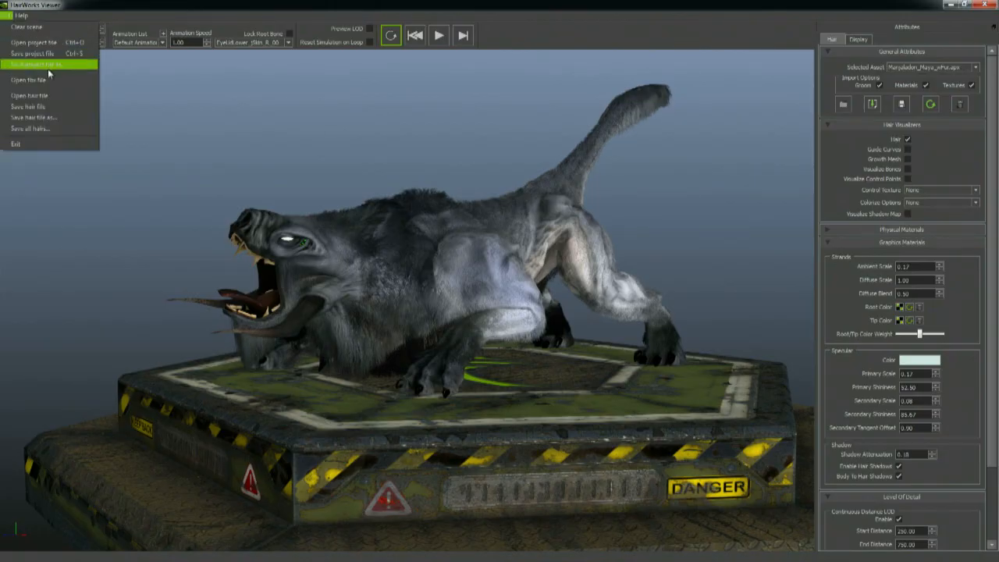
pyautogui.click(691, 11)
pyautogui.keyDown('alt'); pyautogui.moveTo(552, 310); pyautogui.dragTo(487, 316); pyautogui.keyUp('alt')
pyautogui.keyDown('alt'); pyautogui.moveTo(498, 307); pyautogui.dragTo(604, 291, button='middle'); pyautogui.keyUp('alt')
pyautogui.keyDown('alt'); pyautogui.moveTo(602, 291); pyautogui.dragTo(484, 278); pyautogui.keyUp('alt')
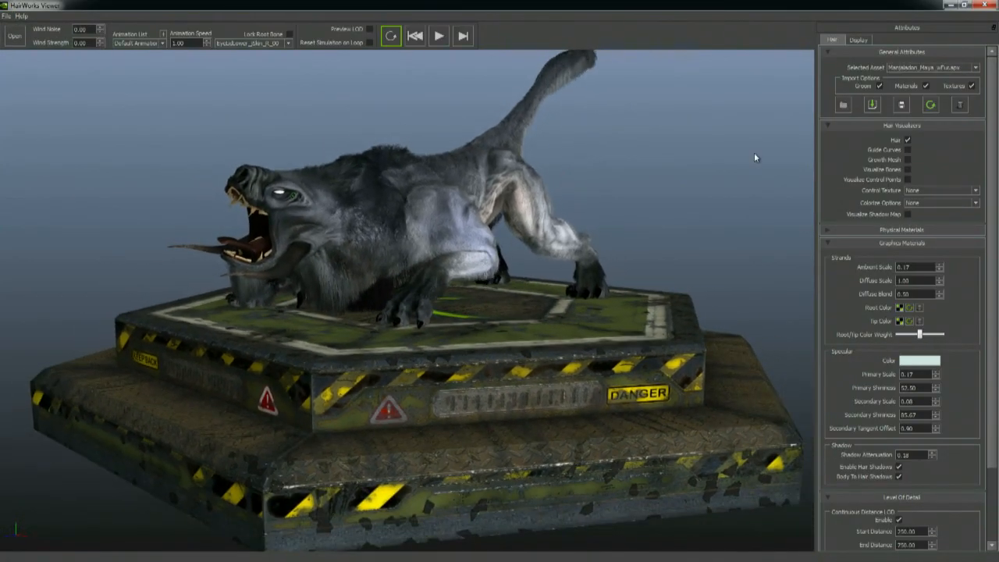